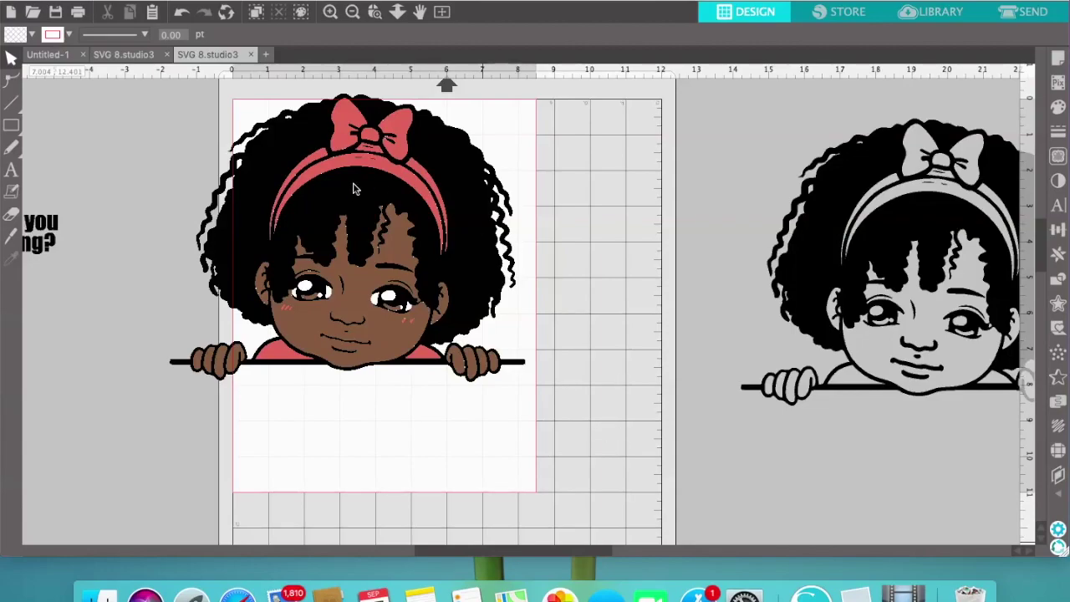
Enlarge the "What you Making?" text to about 3.8 in wide beneath the colored girl, and move it off the page's left side
{"action": "left_click_drag", "start_coordinate": [37, 199], "coordinate": [372, 363]}
{"action": "left_click", "coordinate": [404, 439]}
{"action": "left_click", "coordinate": [386, 407]}
{"action": "left_click_drag", "start_coordinate": [401, 424], "coordinate": [453, 443]}
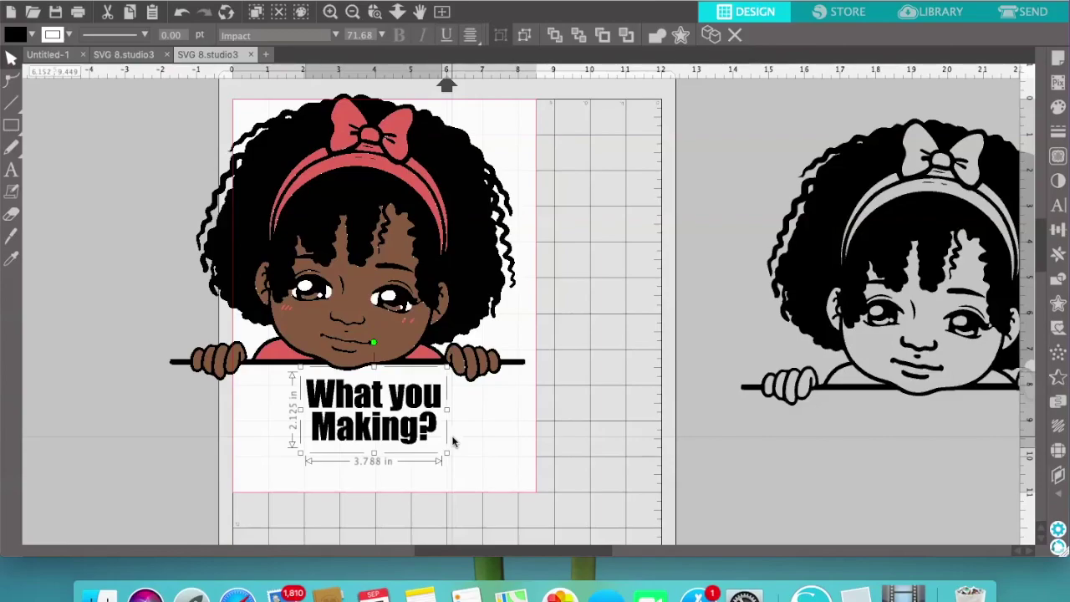
{"action": "left_click_drag", "start_coordinate": [435, 405], "coordinate": [420, 404]}
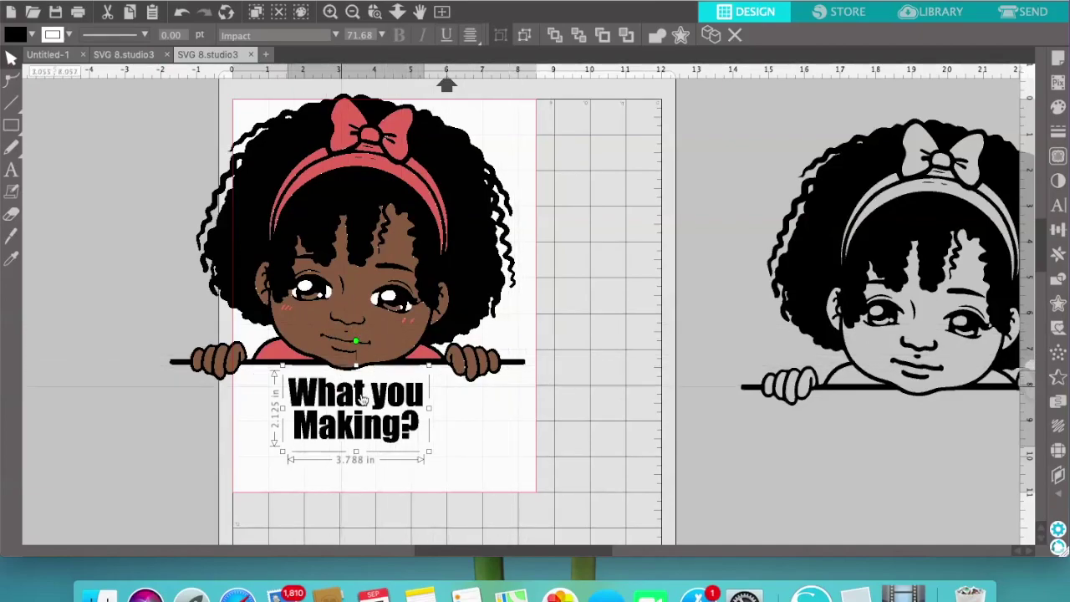
{"action": "left_click_drag", "start_coordinate": [358, 393], "coordinate": [92, 230]}
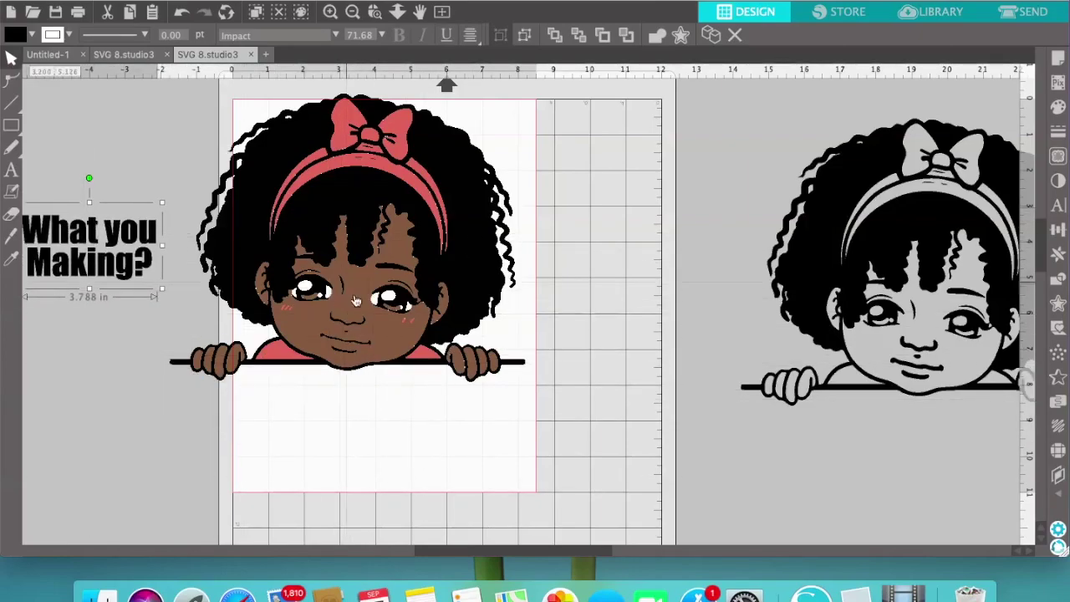
Release the compound path of the black line-art girl and shift the resulting solid silhouette
{"action": "left_click_drag", "start_coordinate": [456, 555], "coordinate": [485, 554]}
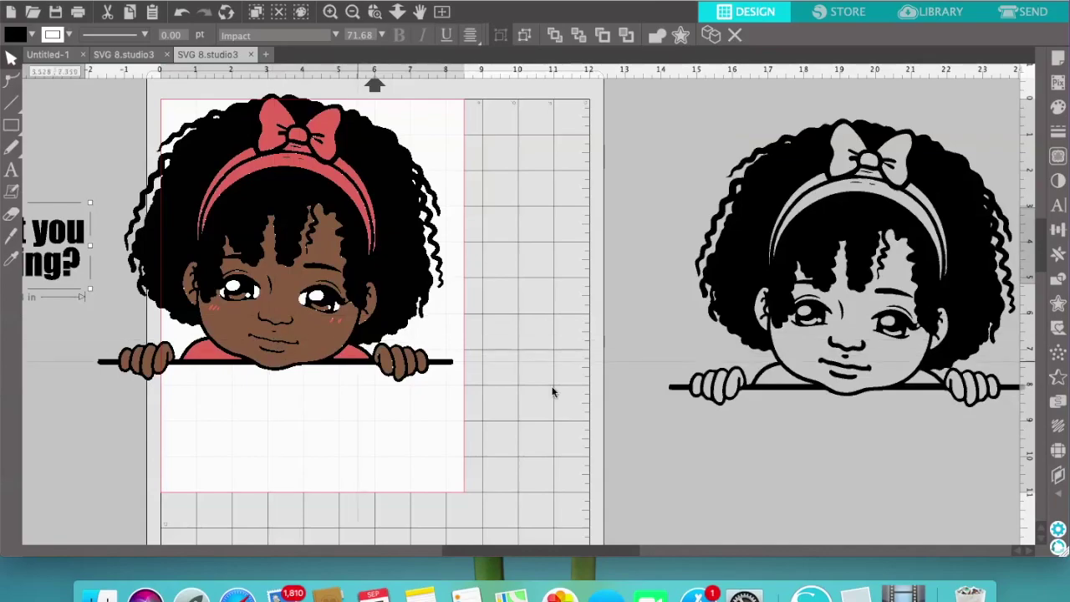
{"action": "left_click_drag", "start_coordinate": [605, 549], "coordinate": [657, 549]}
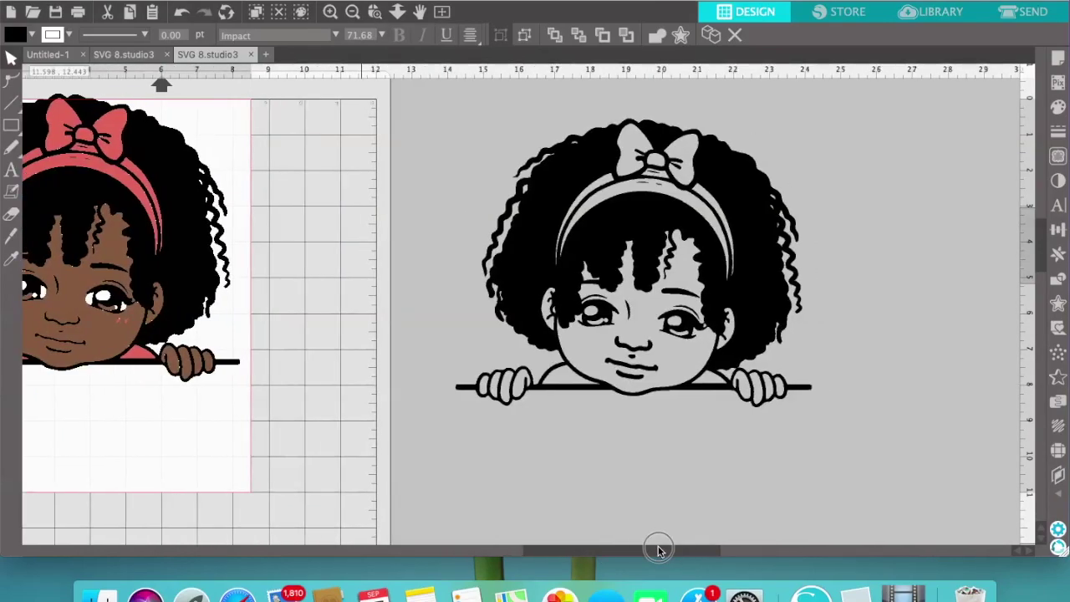
{"action": "left_click", "coordinate": [542, 132]}
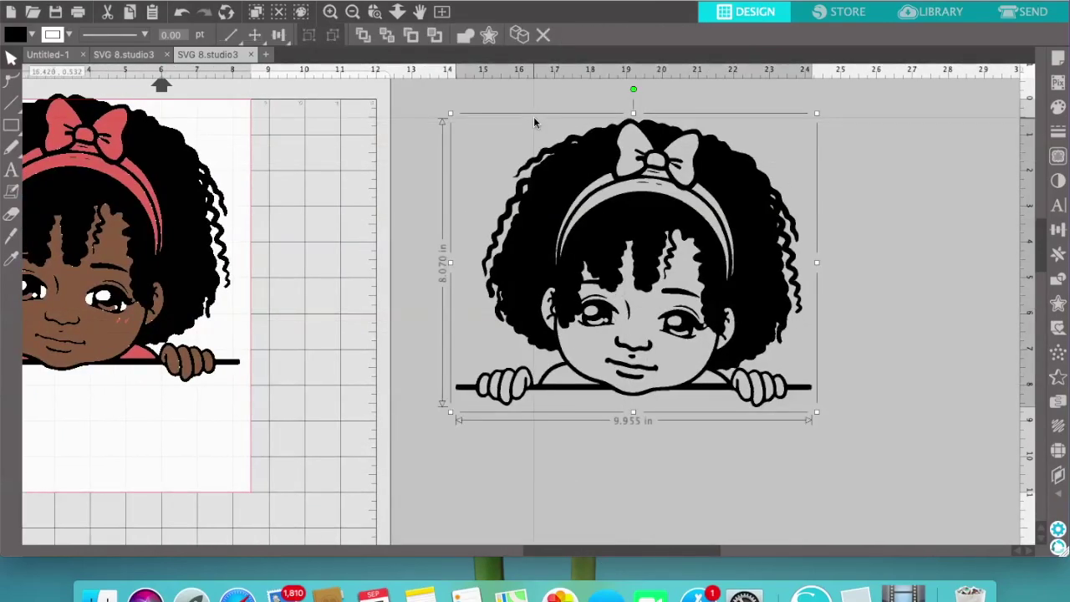
{"action": "left_click", "coordinate": [311, 2]}
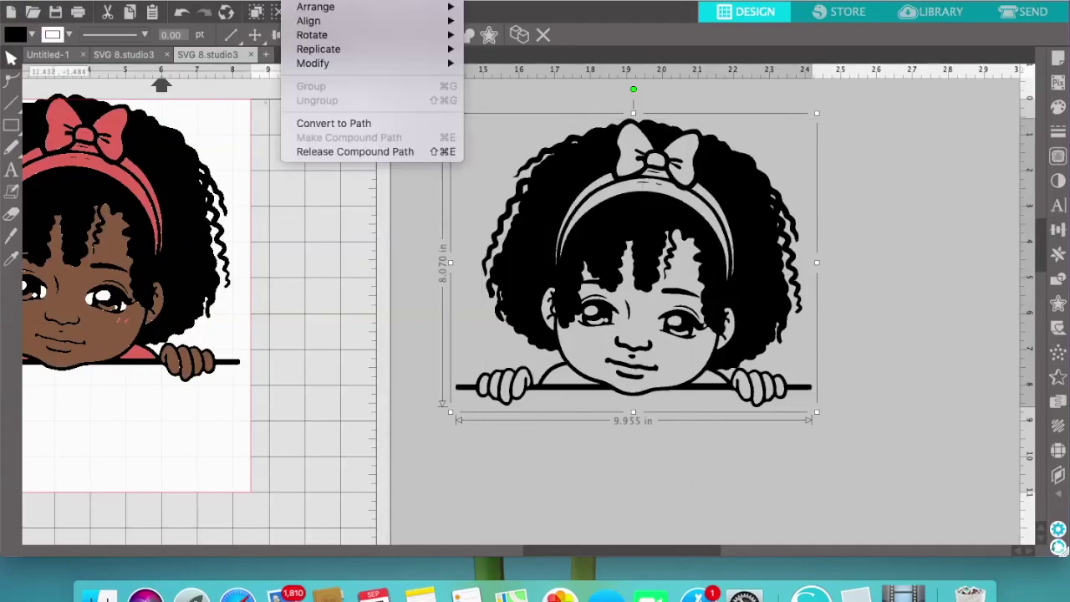
{"action": "left_click", "coordinate": [346, 151]}
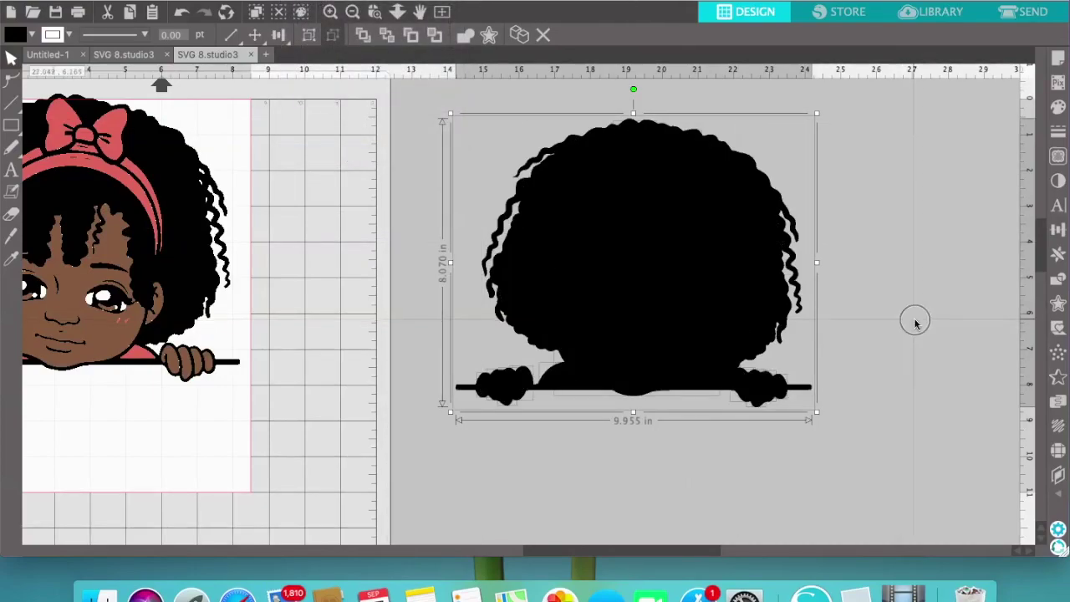
{"action": "left_click_drag", "start_coordinate": [721, 326], "coordinate": [673, 318]}
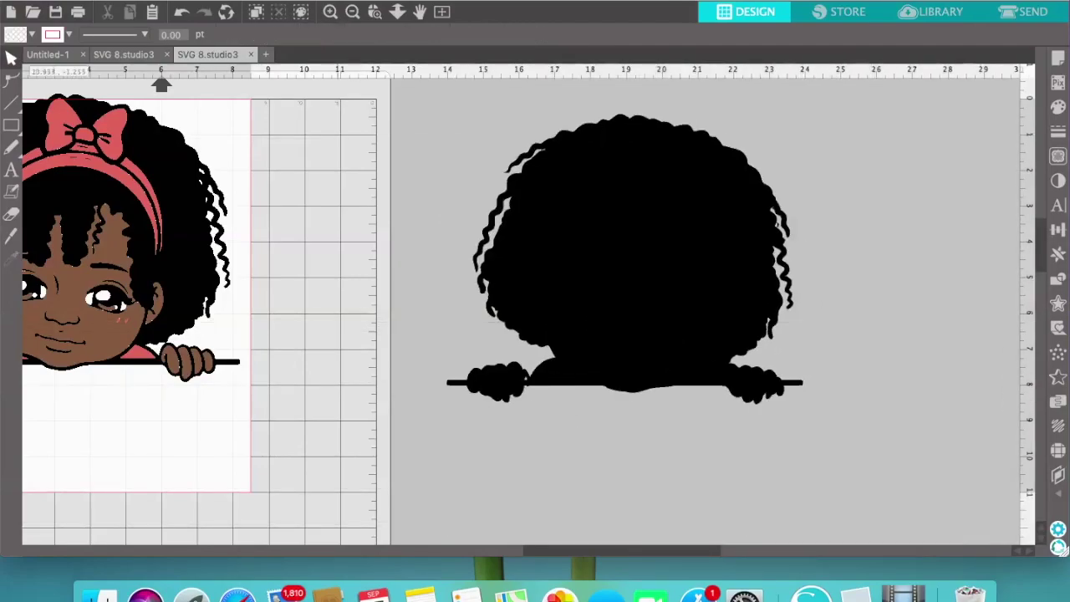
Undo the silhouette move and the compound path release on the line-art girl
{"action": "left_click", "coordinate": [182, 14]}
{"action": "left_click", "coordinate": [183, 13]}
{"action": "left_click", "coordinate": [182, 13]}
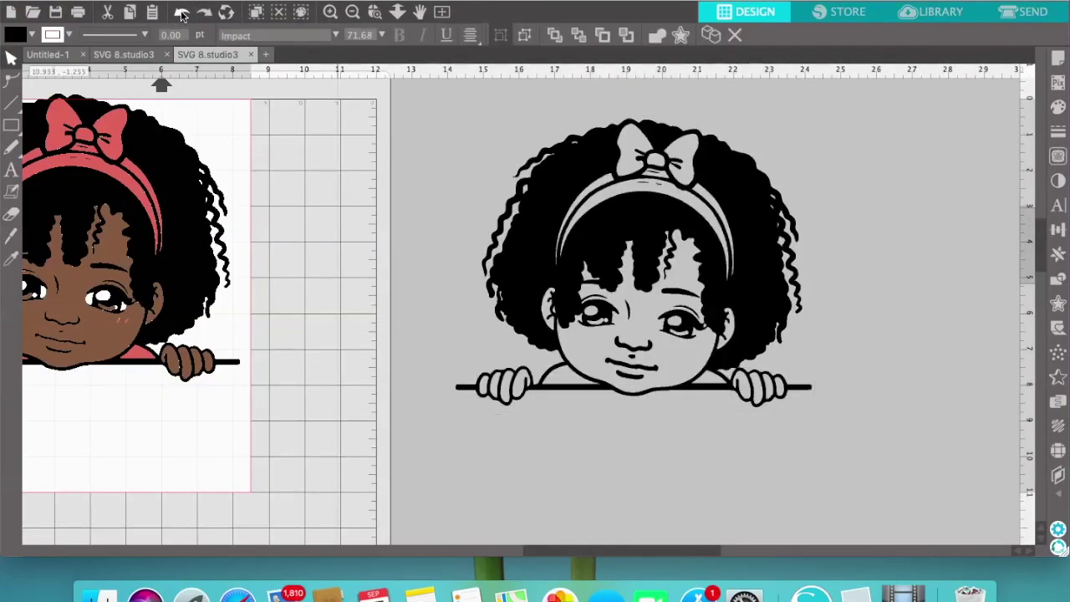
Move the black line-art girl from the right of the page away to the left, clearing the area
{"action": "scroll", "coordinate": [602, 451], "scroll_direction": "left", "scroll_amount": 5}
{"action": "scroll", "coordinate": [620, 554], "scroll_direction": "right", "scroll_amount": 5}
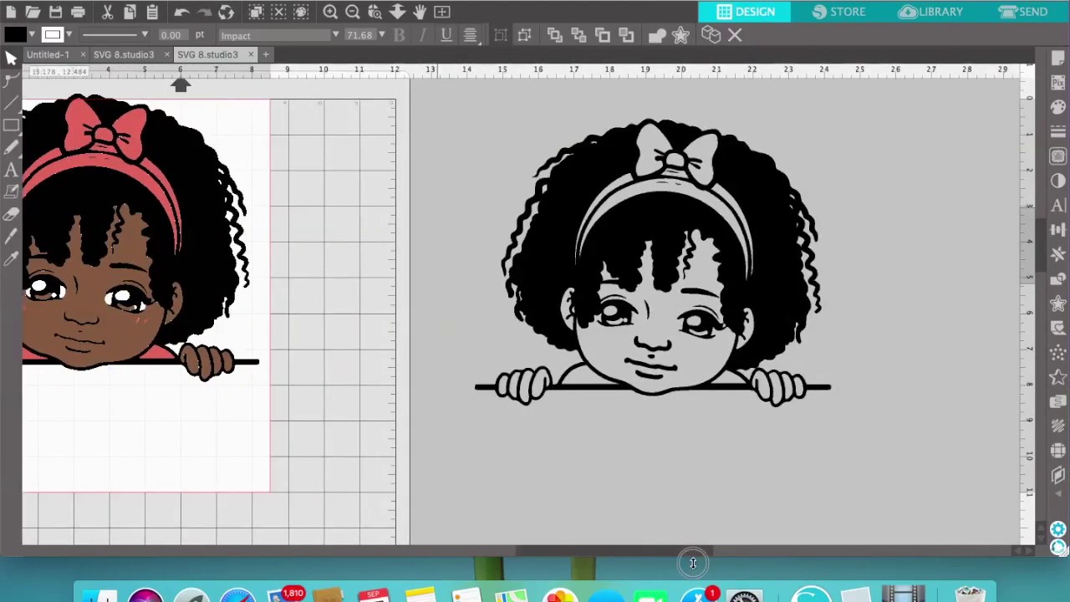
{"action": "scroll", "coordinate": [693, 562], "scroll_direction": "right", "scroll_amount": 1}
{"action": "left_click_drag", "start_coordinate": [532, 111], "coordinate": [847, 453]}
{"action": "left_click_drag", "start_coordinate": [612, 287], "coordinate": [4, 389]}
{"action": "left_click_drag", "start_coordinate": [189, 405], "coordinate": [8, 374]}
Shift the colored girl slightly right on the page and place a pasted copy of her in the empty area right of the page
{"action": "left_click_drag", "start_coordinate": [225, 237], "coordinate": [275, 240]}
{"action": "left_click", "coordinate": [130, 10]}
{"action": "left_click", "coordinate": [152, 10]}
{"action": "left_click_drag", "start_coordinate": [477, 318], "coordinate": [1016, 330]}
{"action": "left_click_drag", "start_coordinate": [502, 553], "coordinate": [593, 489]}
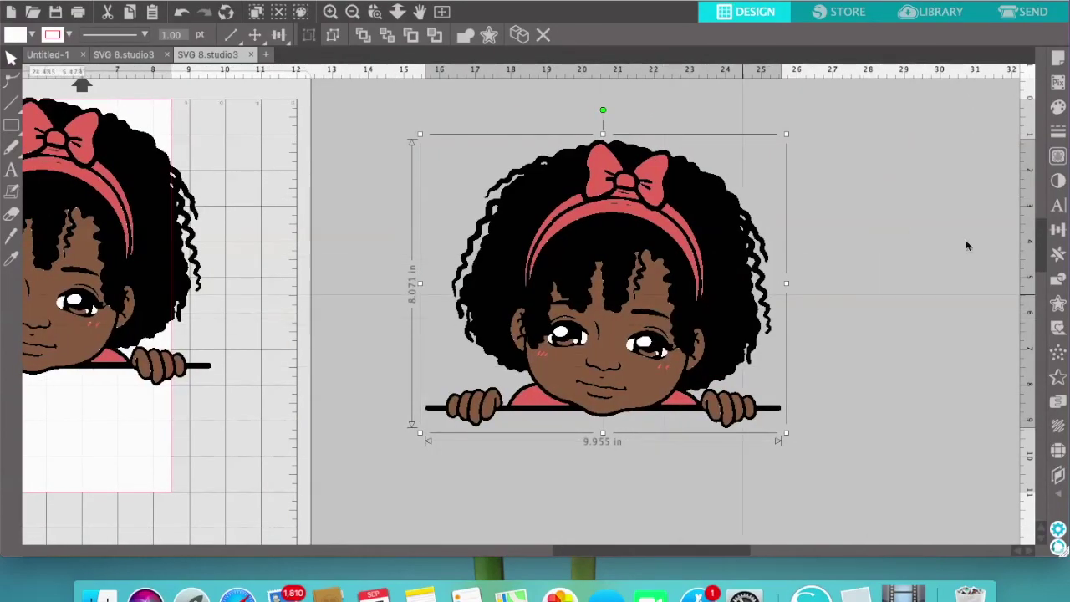
Trace the copied colored girl with a trace area around the whole image and a threshold of 29%
{"action": "left_click", "coordinate": [1058, 156]}
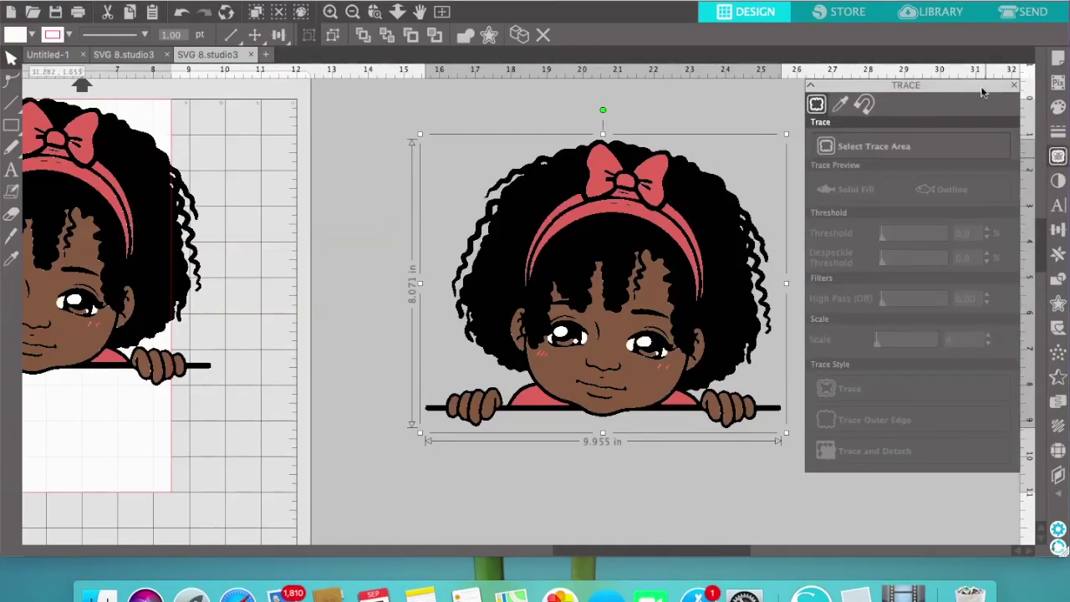
{"action": "left_click_drag", "start_coordinate": [975, 86], "coordinate": [1007, 30]}
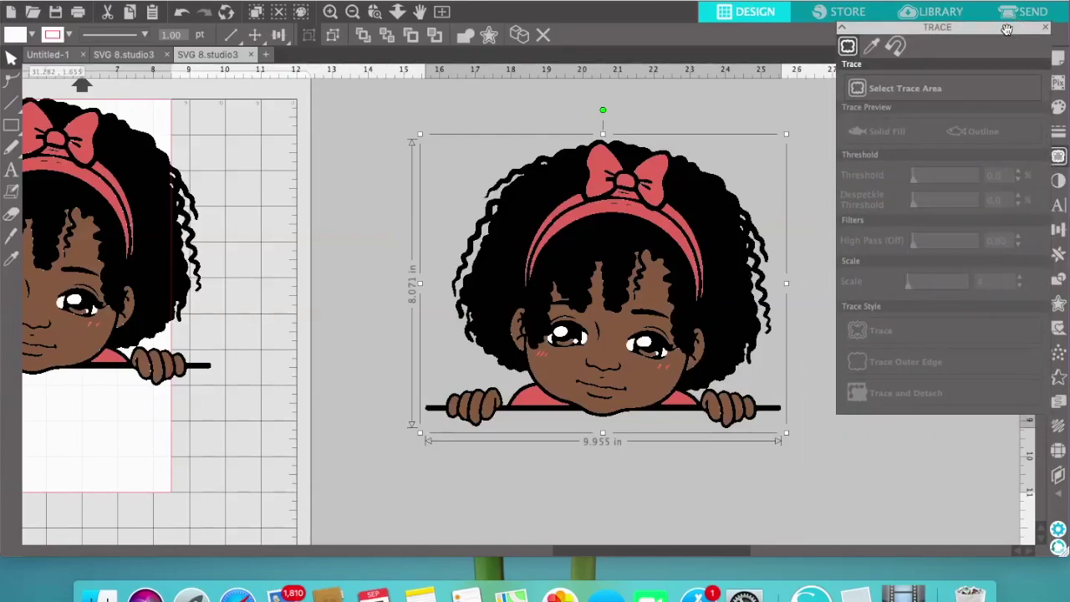
{"action": "left_click", "coordinate": [941, 87]}
{"action": "left_click_drag", "start_coordinate": [398, 109], "coordinate": [752, 188]}
{"action": "mouse_move", "coordinate": [785, 228]}
{"action": "left_mouse_down"}
{"action": "mouse_move", "coordinate": [810, 482]}
{"action": "mouse_move", "coordinate": [813, 452]}
{"action": "left_mouse_up"}
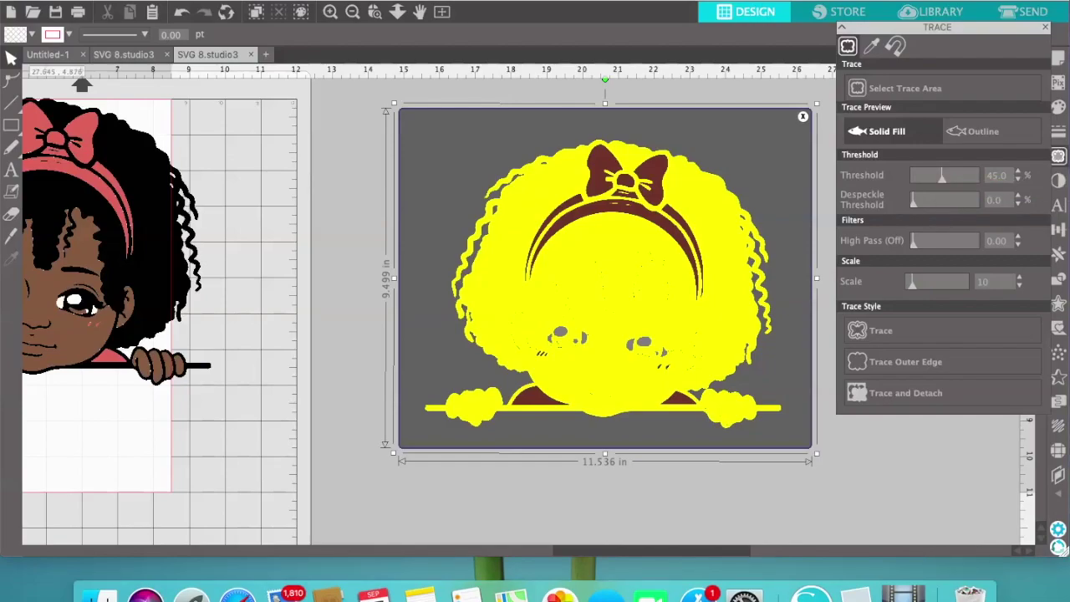
{"action": "left_click_drag", "start_coordinate": [942, 175], "coordinate": [933, 178]}
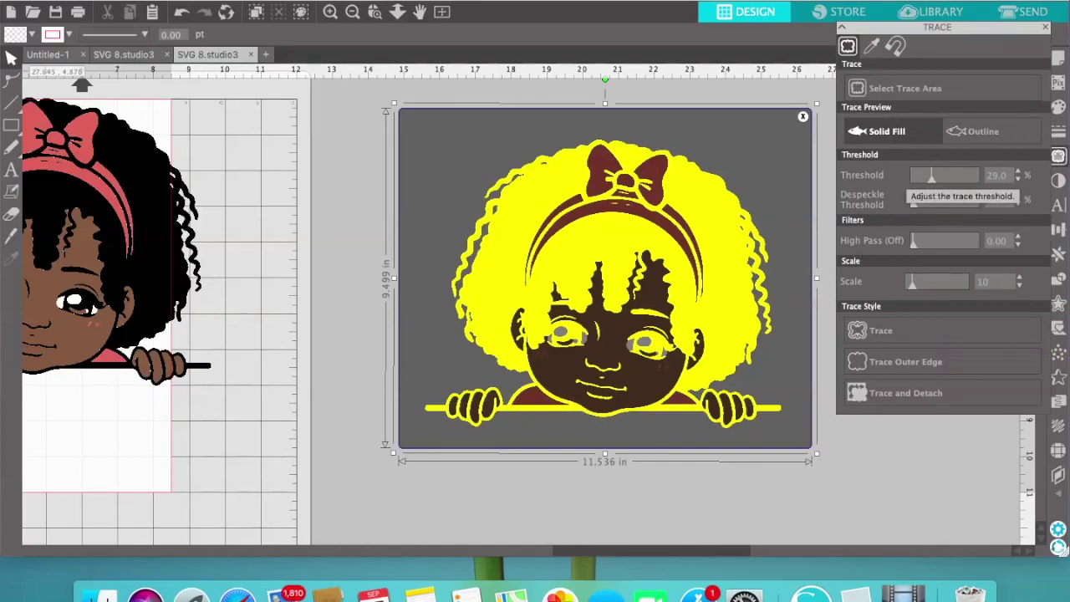
{"action": "left_click", "coordinate": [909, 333]}
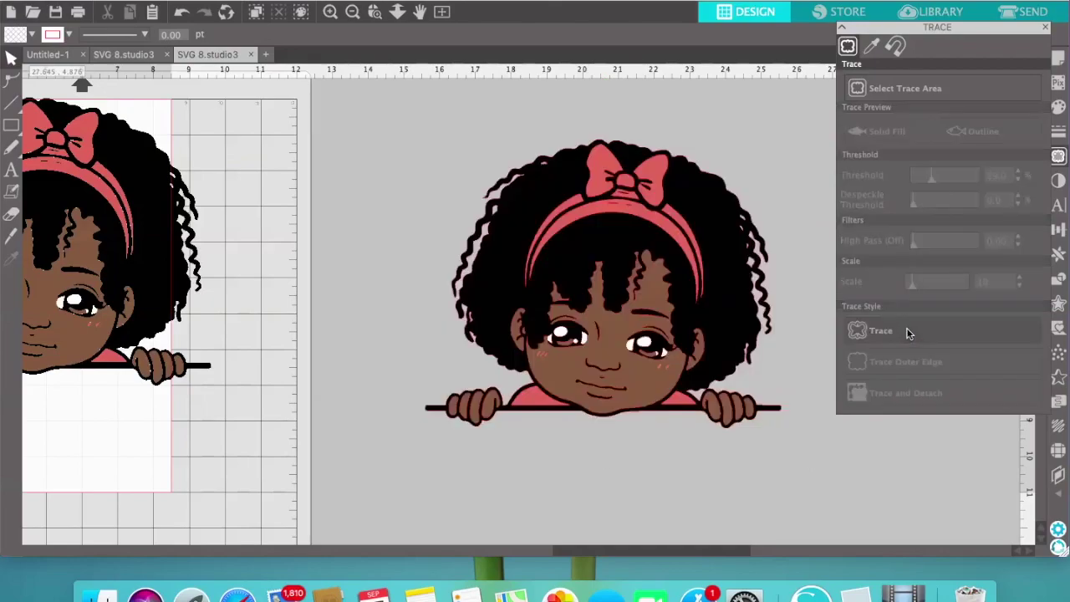
{"action": "left_click", "coordinate": [1048, 30]}
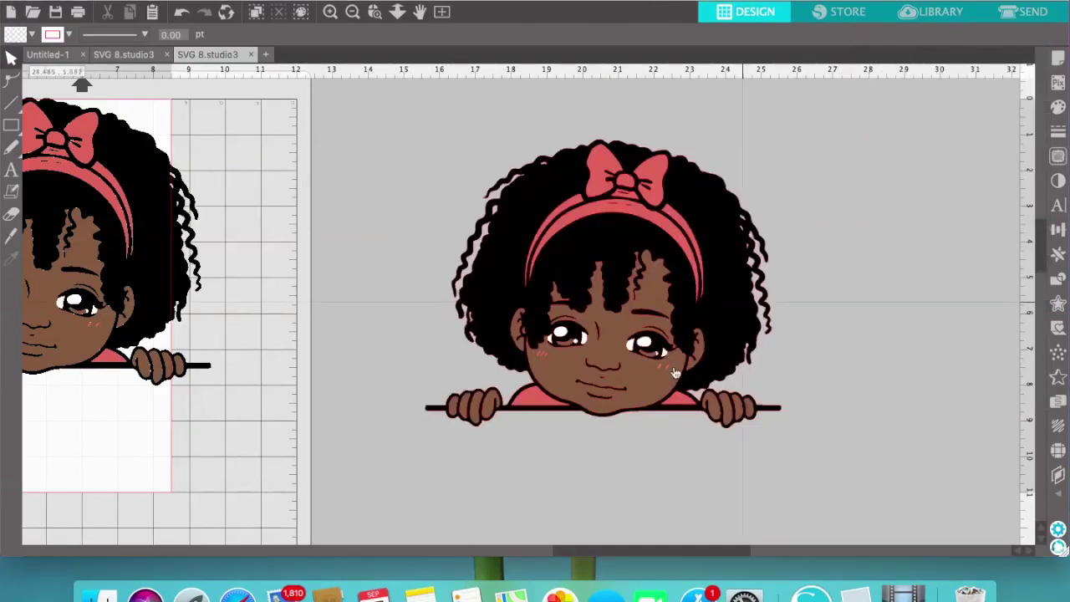
Move the colored copy right, clear of its traced outline, and shift the outline slightly left
{"action": "mouse_move", "coordinate": [644, 403]}
{"action": "left_mouse_down"}
{"action": "mouse_move", "coordinate": [752, 387]}
{"action": "mouse_move", "coordinate": [863, 398]}
{"action": "left_mouse_up"}
{"action": "left_click", "coordinate": [710, 493]}
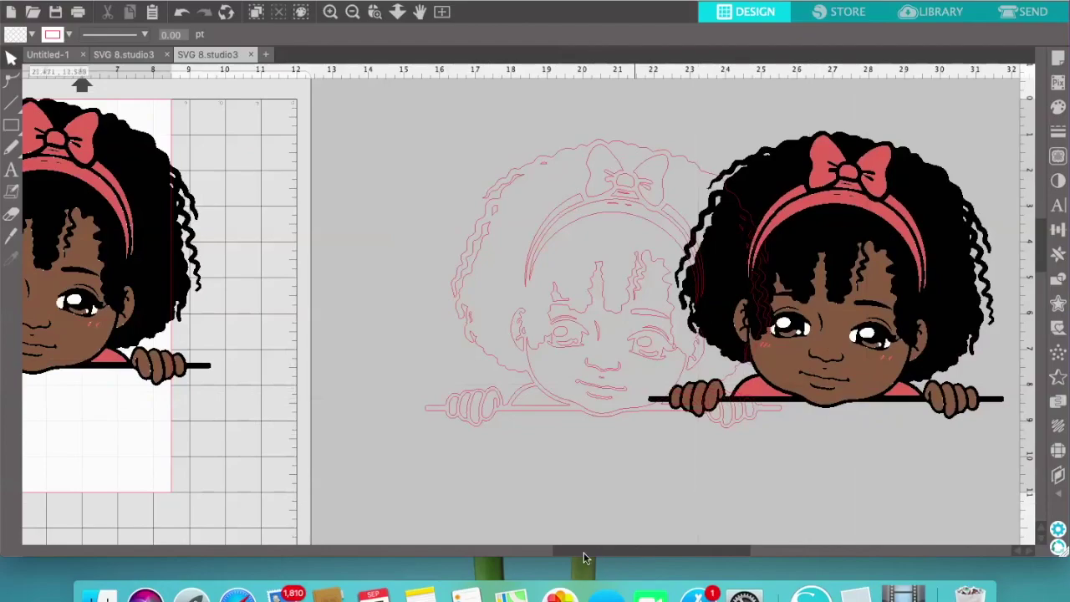
{"action": "left_click_drag", "start_coordinate": [610, 549], "coordinate": [646, 549]}
{"action": "left_click", "coordinate": [894, 306]}
{"action": "left_click_drag", "start_coordinate": [894, 307], "coordinate": [987, 307]}
{"action": "left_click", "coordinate": [628, 429]}
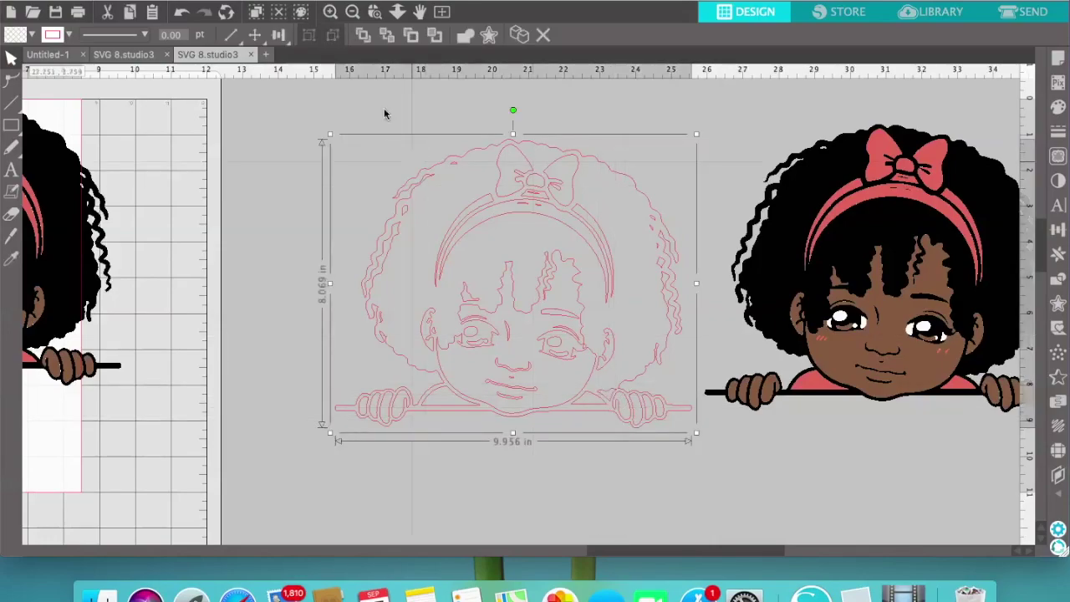
{"action": "left_click_drag", "start_coordinate": [568, 324], "coordinate": [524, 320]}
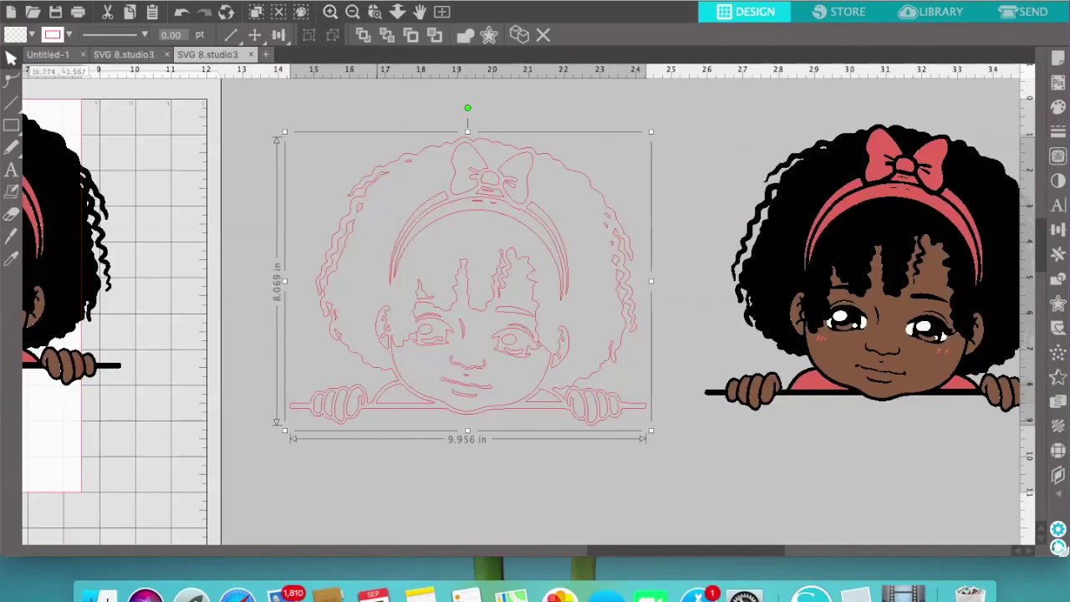
Release the compound path of the traced outline so its shapes are separate
{"action": "left_click", "coordinate": [305, 2]}
{"action": "left_click", "coordinate": [354, 152]}
{"action": "left_click", "coordinate": [513, 462]}
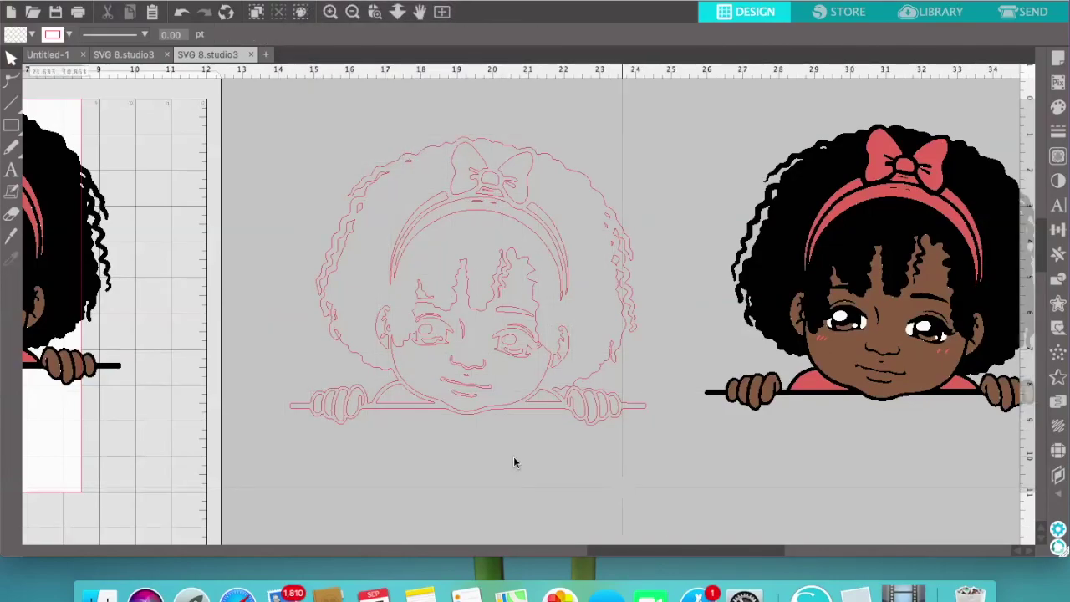
Offset the traced nose and both mouth lines outward by 0.020 in with rounded corners
{"action": "left_click", "coordinate": [487, 371]}
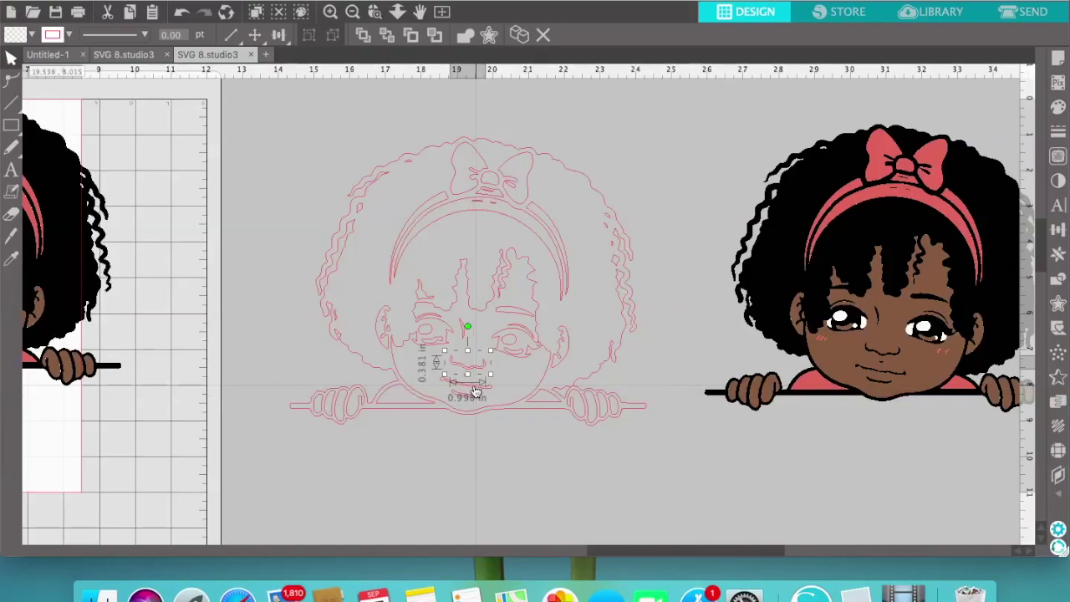
{"action": "left_click", "coordinate": [465, 411]}
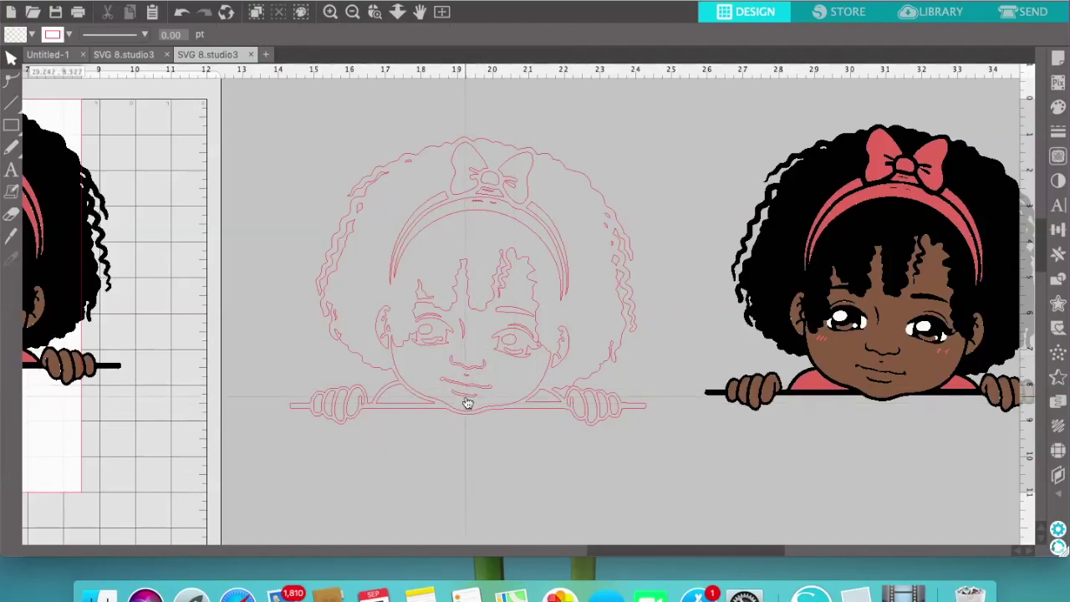
{"action": "left_click", "coordinate": [468, 402]}
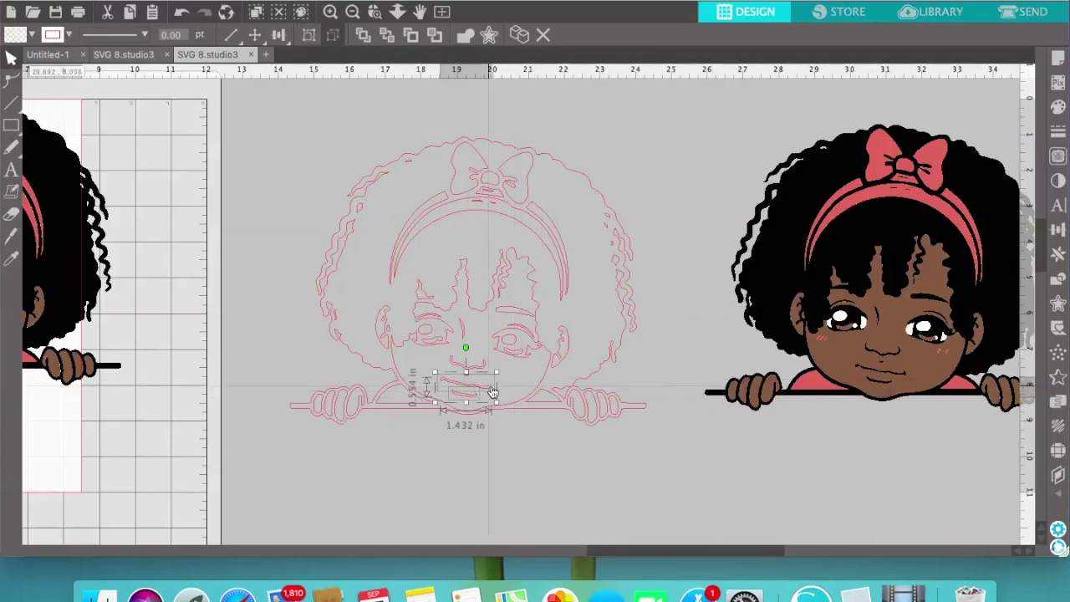
{"action": "left_click", "coordinate": [487, 369], "text": "shift"}
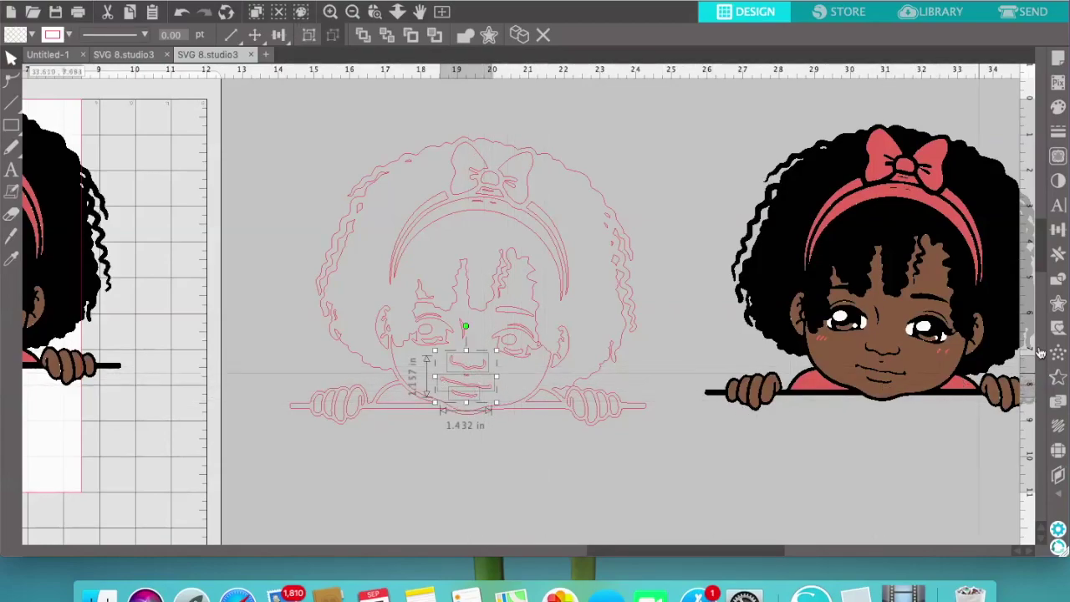
{"action": "left_click", "coordinate": [1059, 306]}
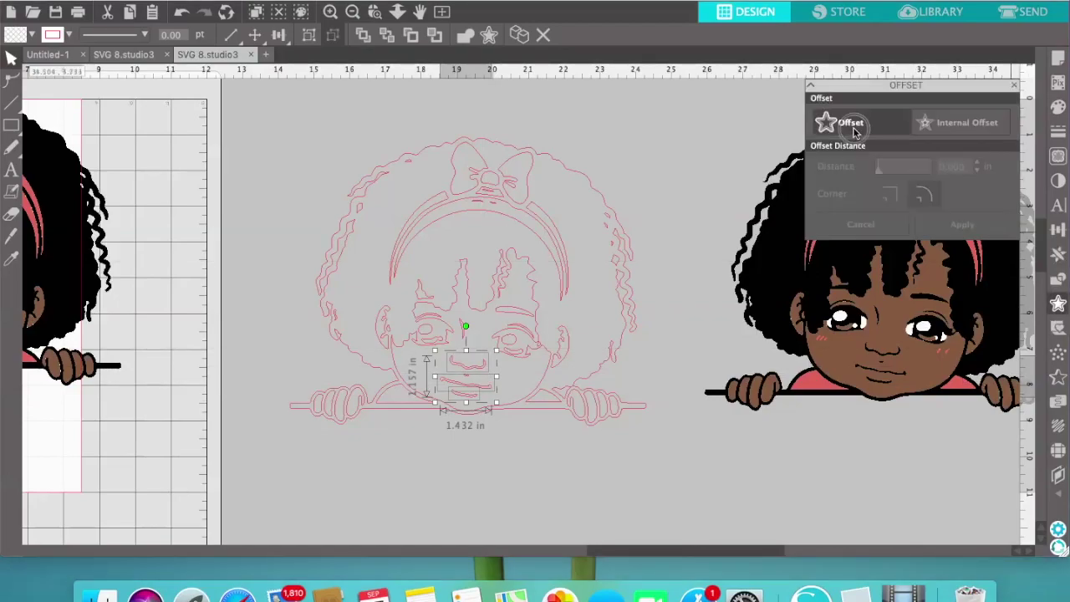
{"action": "left_click", "coordinate": [852, 129]}
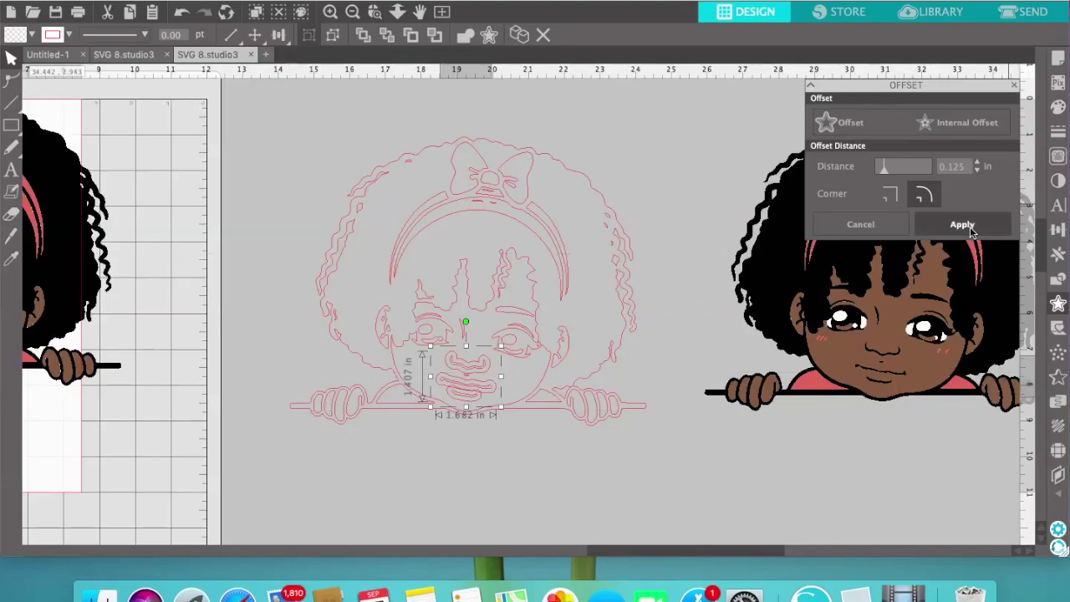
{"action": "left_click", "coordinate": [978, 173]}
{"action": "left_click", "coordinate": [978, 172]}
{"action": "left_click", "coordinate": [978, 172]}
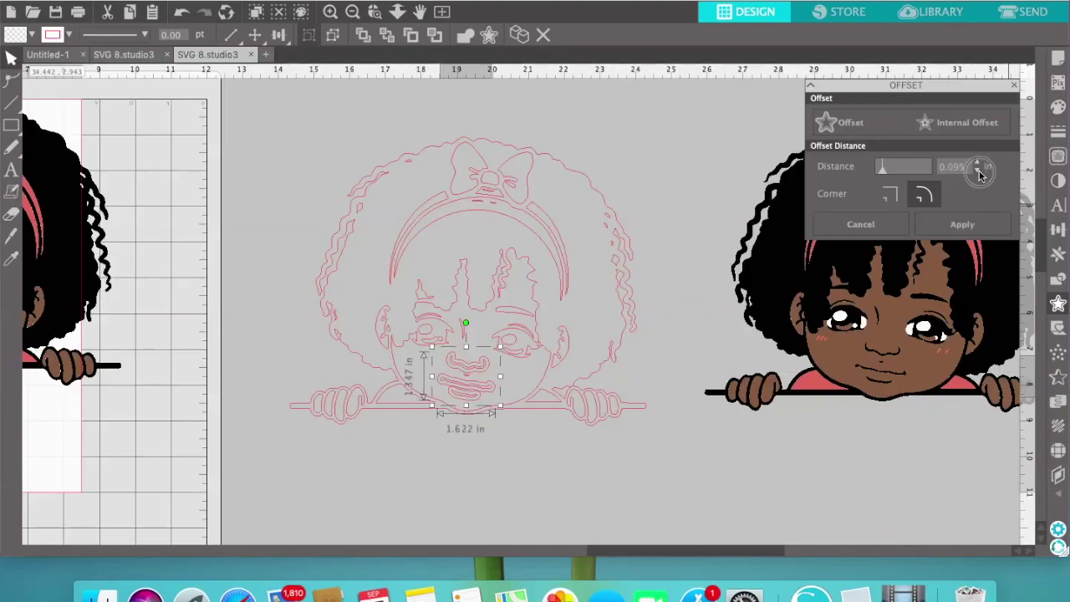
{"action": "left_click", "coordinate": [978, 173]}
{"action": "left_click", "coordinate": [978, 172]}
{"action": "left_click", "coordinate": [978, 172]}
{"action": "left_click", "coordinate": [978, 172]}
{"action": "left_click", "coordinate": [978, 172]}
{"action": "left_click", "coordinate": [977, 172]}
{"action": "left_click", "coordinate": [978, 172]}
{"action": "left_click", "coordinate": [979, 172]}
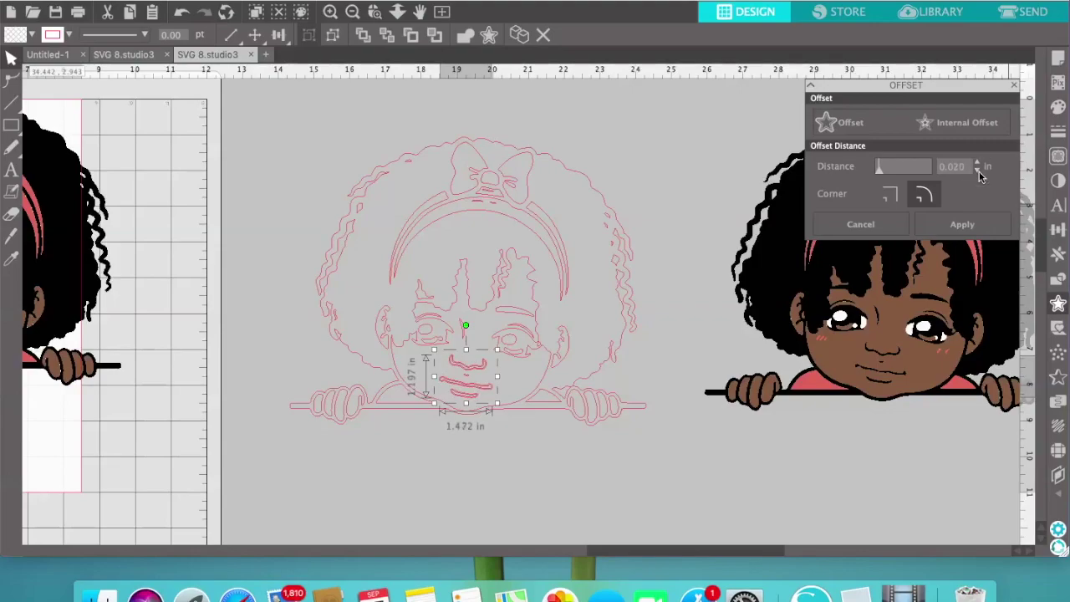
{"action": "left_click", "coordinate": [962, 224]}
{"action": "left_click", "coordinate": [718, 454]}
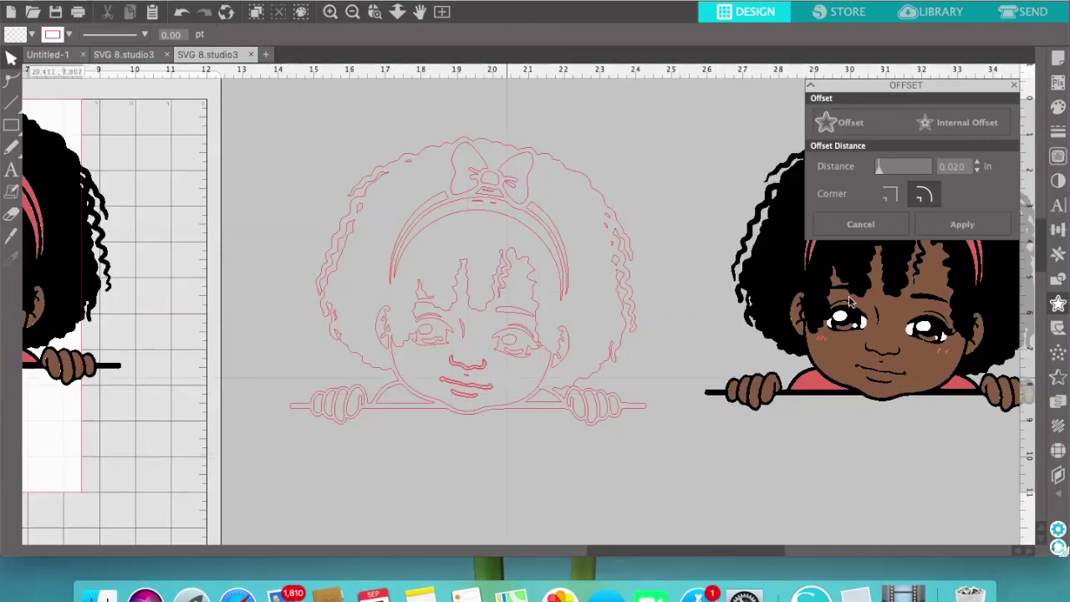
{"action": "left_click", "coordinate": [1016, 87]}
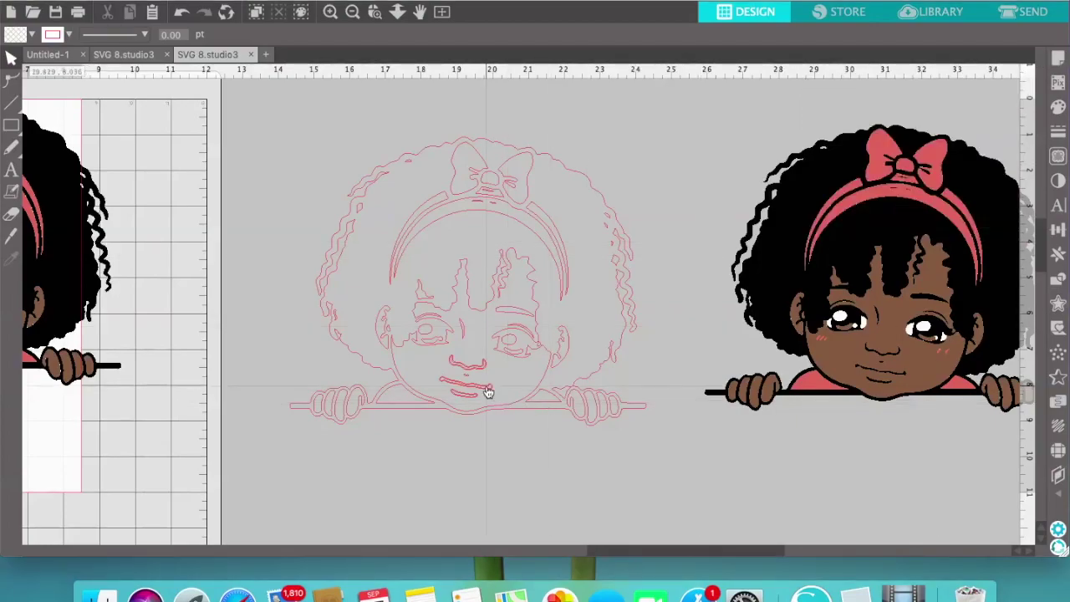
Pull the inner original nose and mouth contours out of the face and delete them, keeping the offset contours
{"action": "left_click_drag", "start_coordinate": [488, 393], "coordinate": [726, 473]}
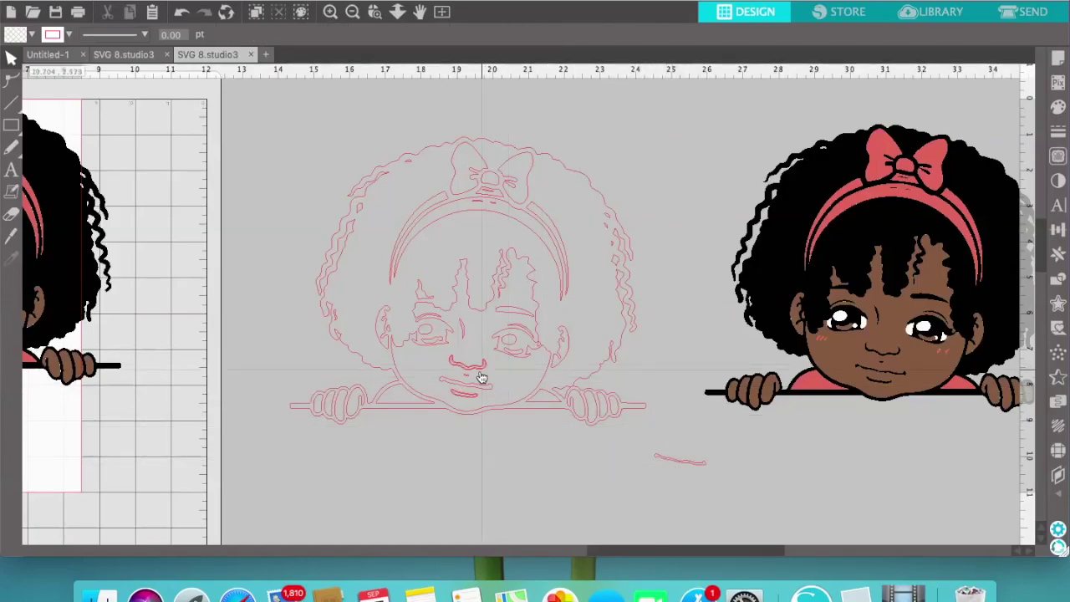
{"action": "left_click_drag", "start_coordinate": [478, 368], "coordinate": [702, 467]}
{"action": "left_click_drag", "start_coordinate": [470, 396], "coordinate": [754, 499]}
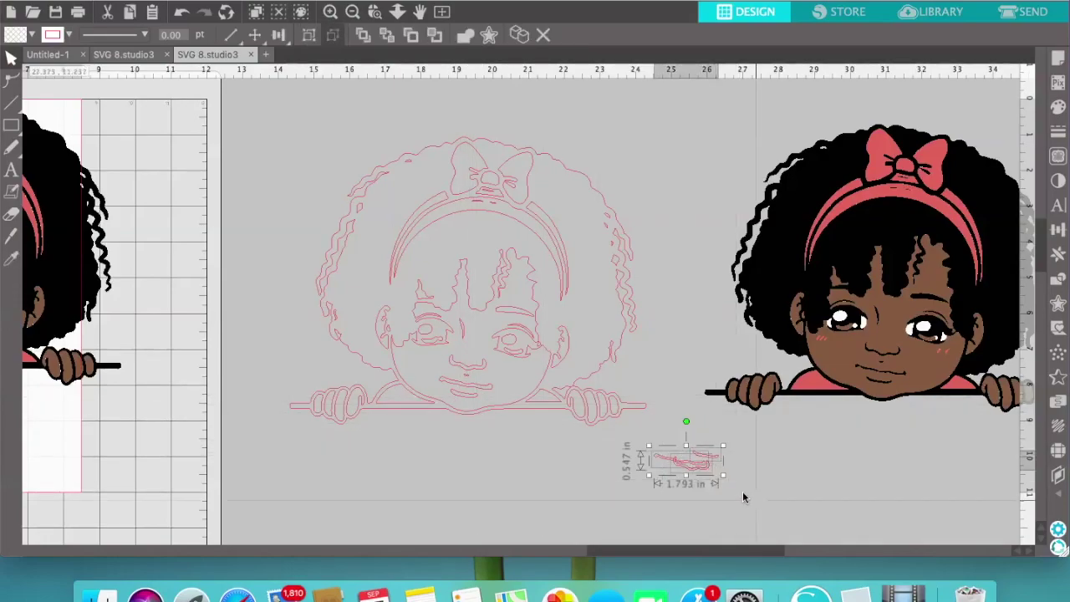
{"action": "key", "text": "Delete"}
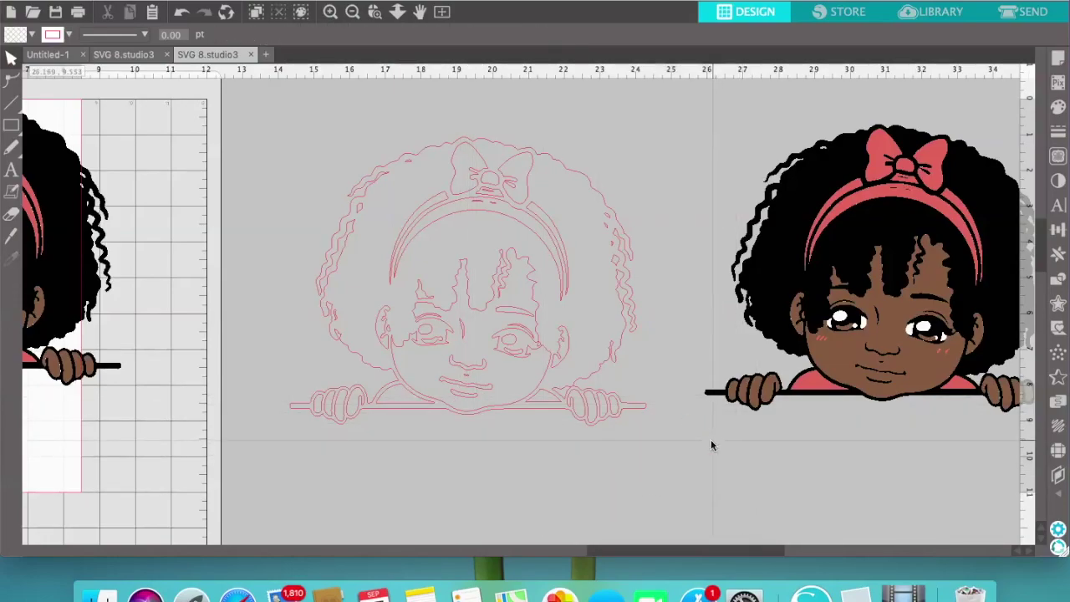
Offset the short curved line between the eyes outward by 0.020 in with rounded corners
{"action": "left_click", "coordinate": [466, 337]}
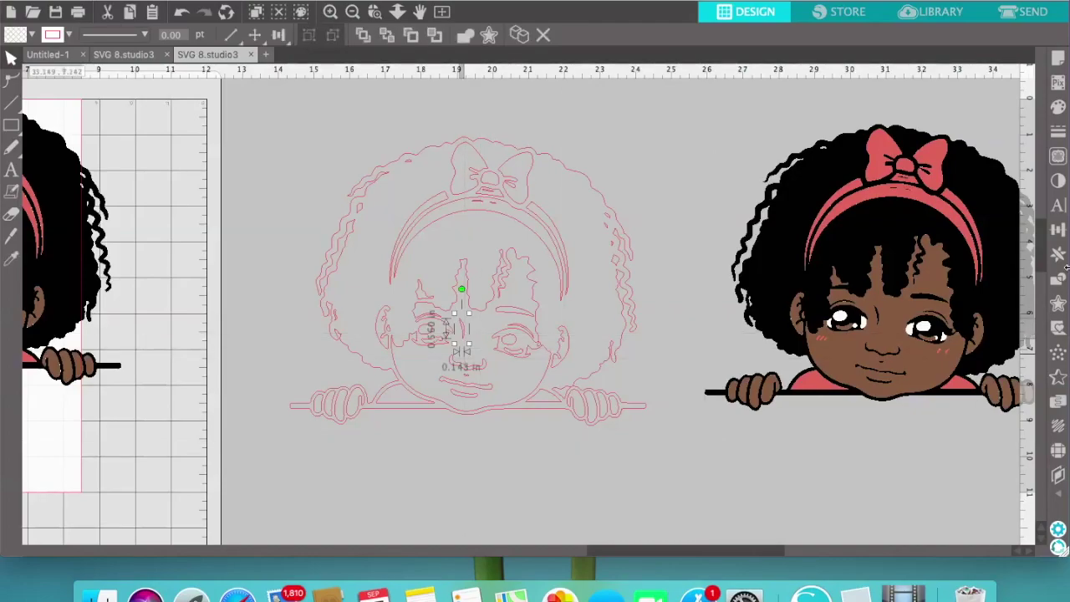
{"action": "left_click", "coordinate": [1058, 304]}
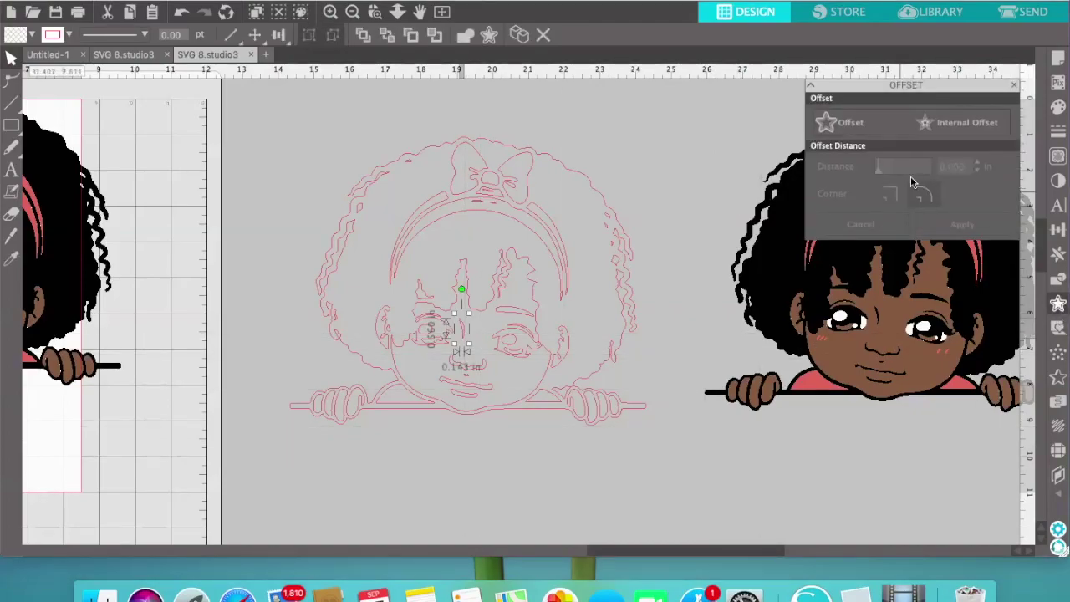
{"action": "left_click", "coordinate": [842, 122]}
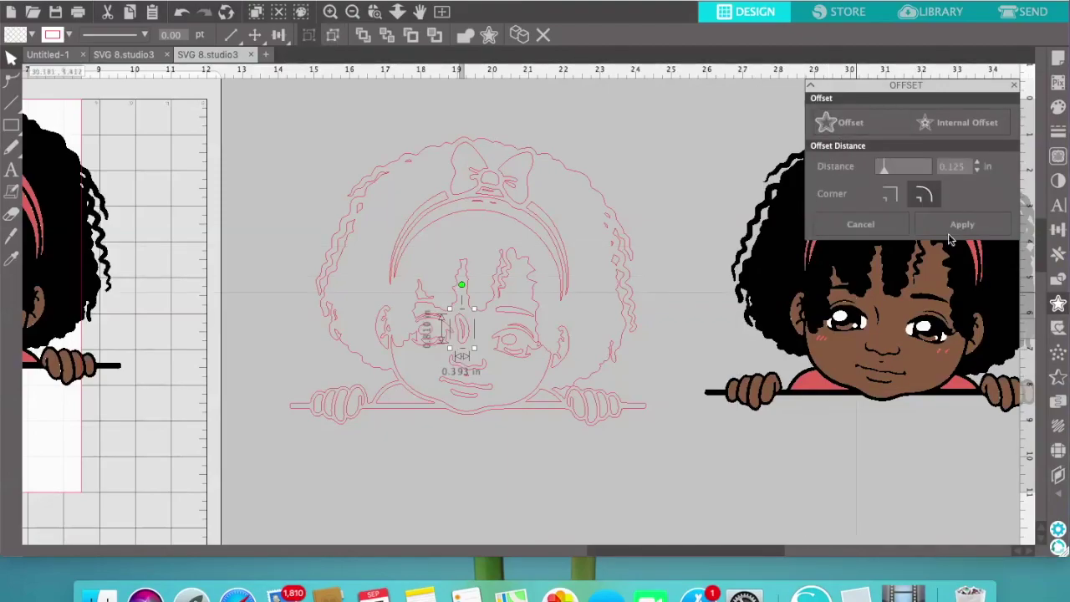
{"action": "left_click", "coordinate": [977, 170]}
{"action": "left_click", "coordinate": [977, 170]}
{"action": "left_click", "coordinate": [977, 171]}
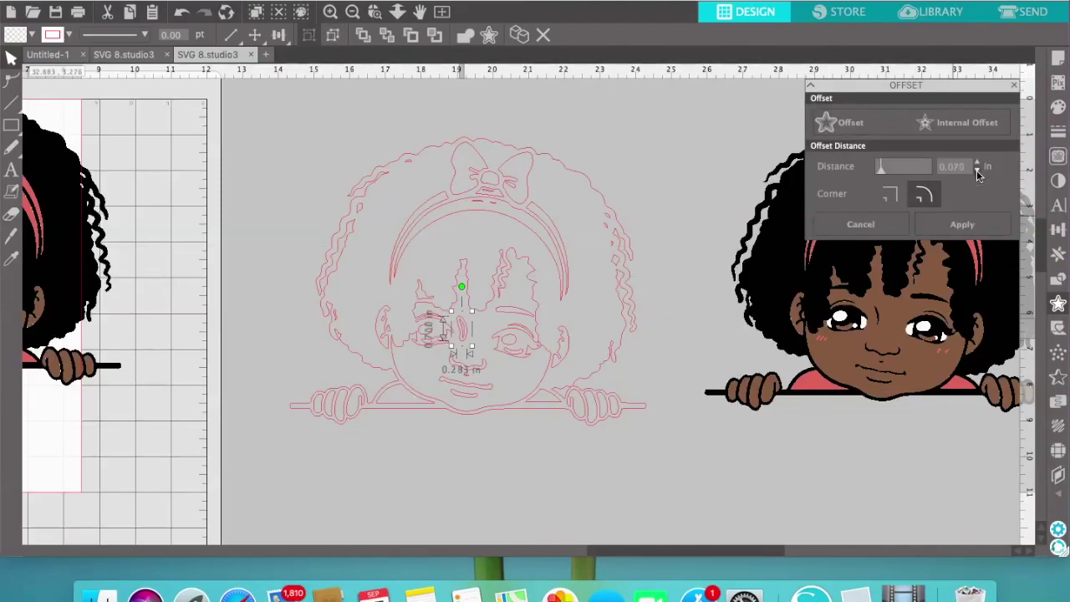
{"action": "left_click", "coordinate": [977, 170]}
{"action": "left_click", "coordinate": [977, 170]}
{"action": "left_click", "coordinate": [977, 170]}
{"action": "left_click", "coordinate": [977, 171]}
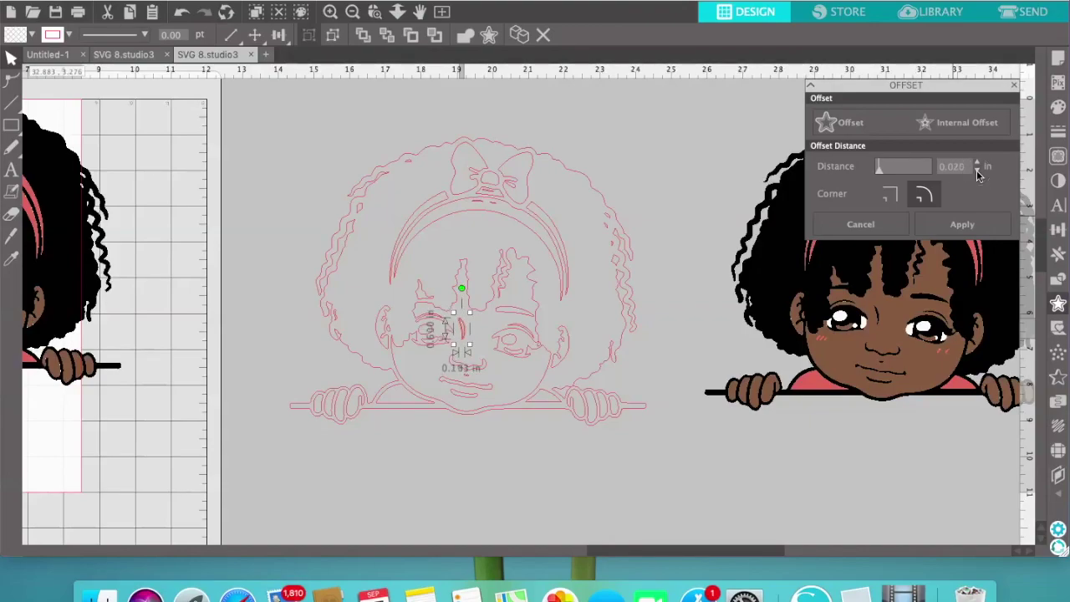
{"action": "left_click", "coordinate": [975, 236]}
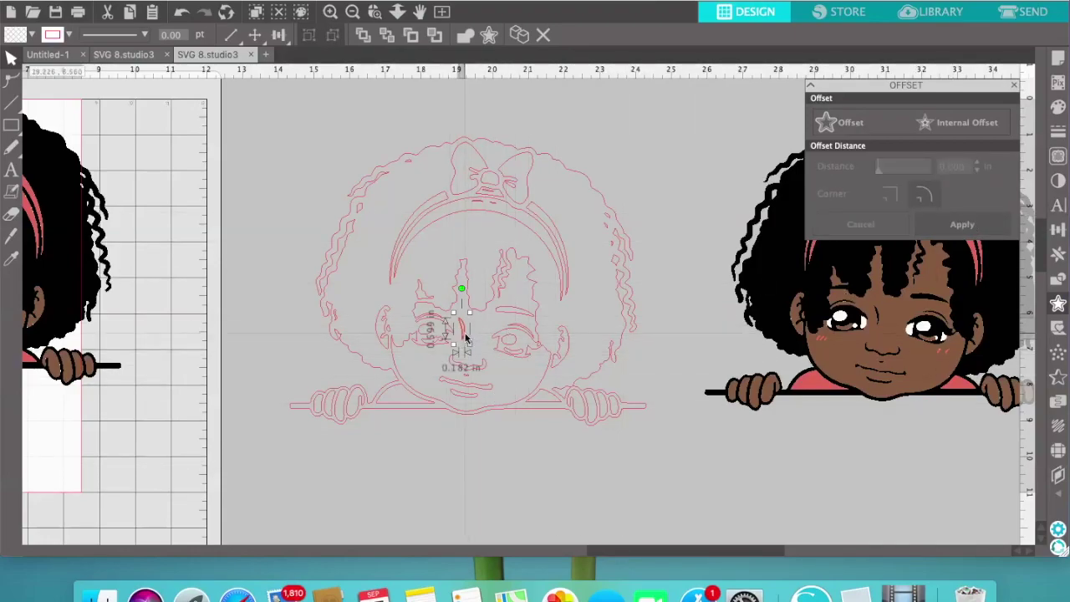
{"action": "left_click_drag", "start_coordinate": [464, 341], "coordinate": [635, 432]}
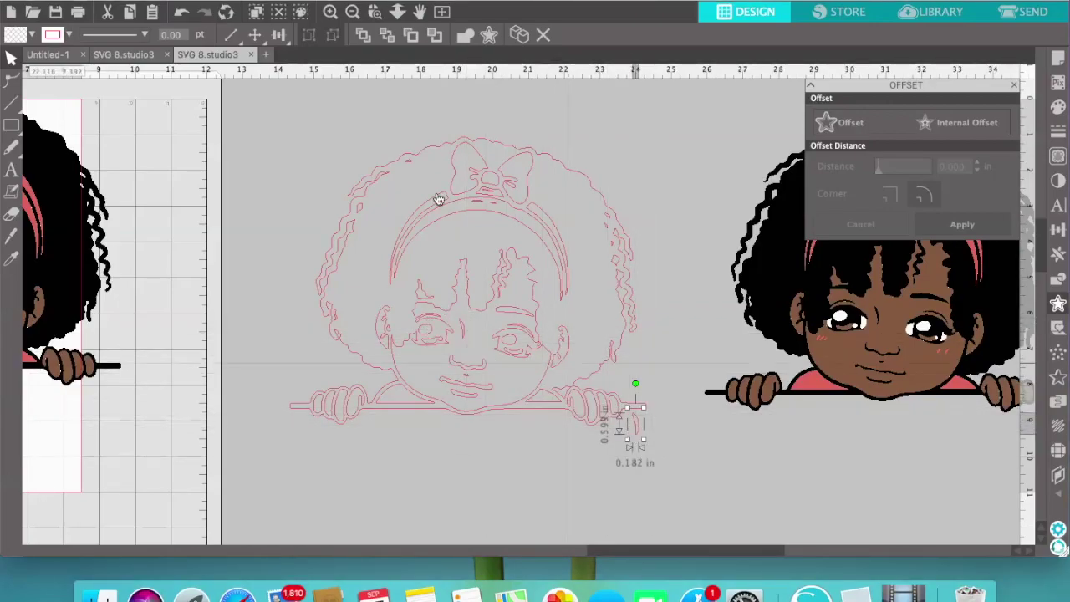
{"action": "key", "text": "super+z"}
{"action": "key", "text": "super+z"}
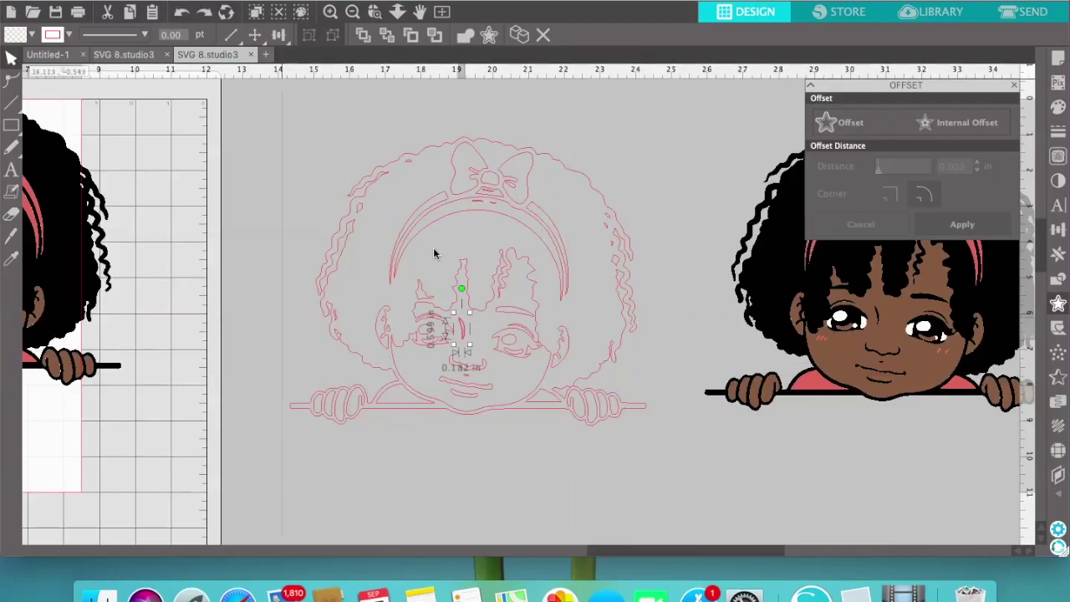
Pull the original inner contour of the line between the eyes out of the face and delete it, keeping the offset contour
{"action": "left_click", "coordinate": [660, 382]}
{"action": "left_click_drag", "start_coordinate": [465, 335], "coordinate": [673, 453]}
{"action": "key", "text": "Delete"}
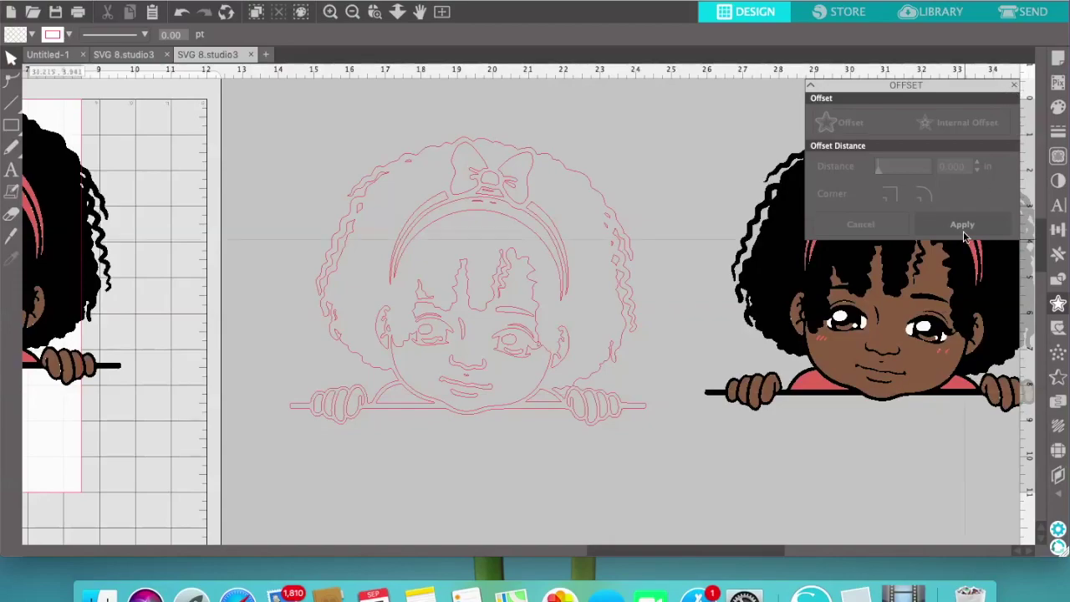
{"action": "left_click", "coordinate": [1014, 86]}
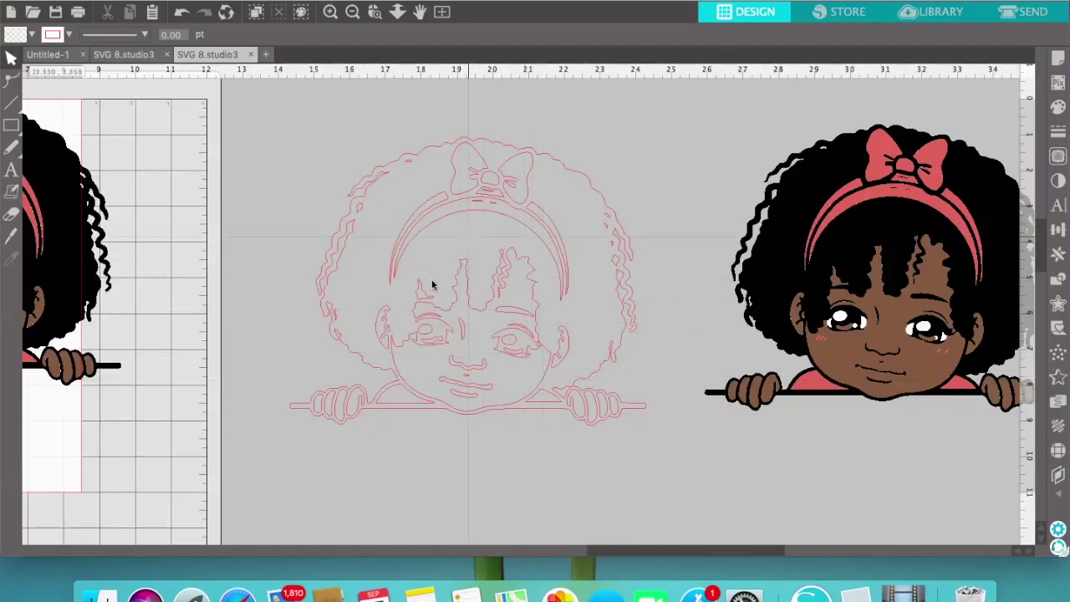
Check whether the eyelid crease lines above both eyes can be selected separately from the face contour
{"action": "left_click", "coordinate": [527, 333]}
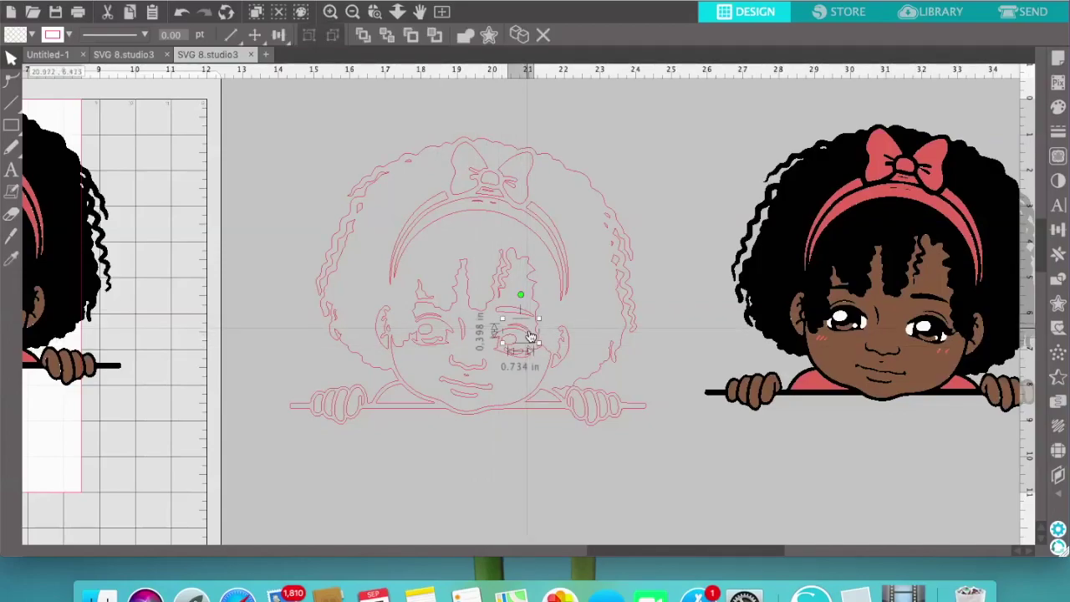
{"action": "left_click", "coordinate": [431, 320]}
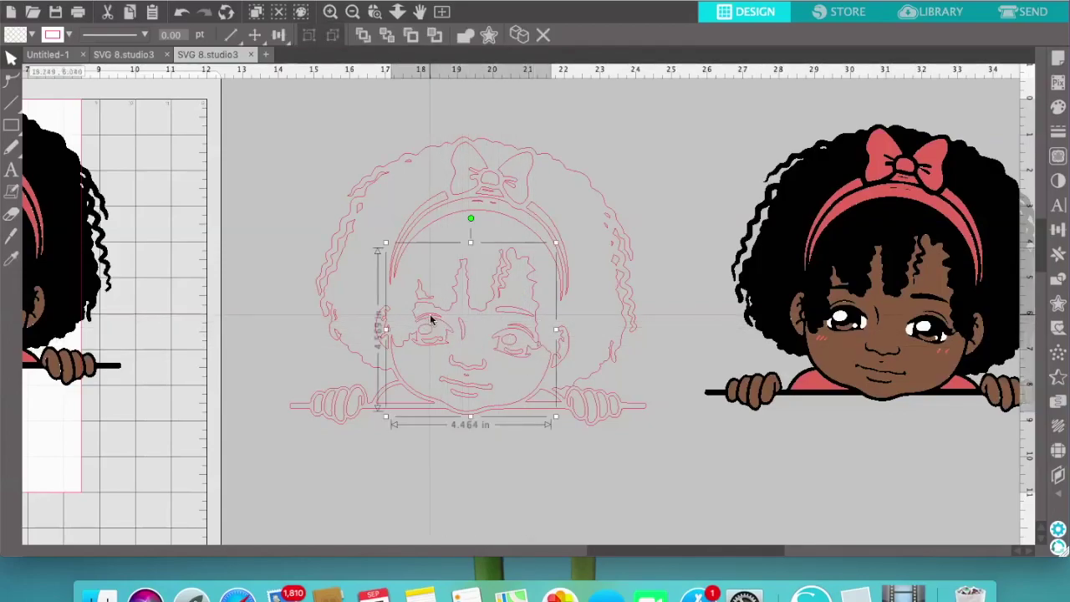
{"action": "left_click", "coordinate": [683, 345]}
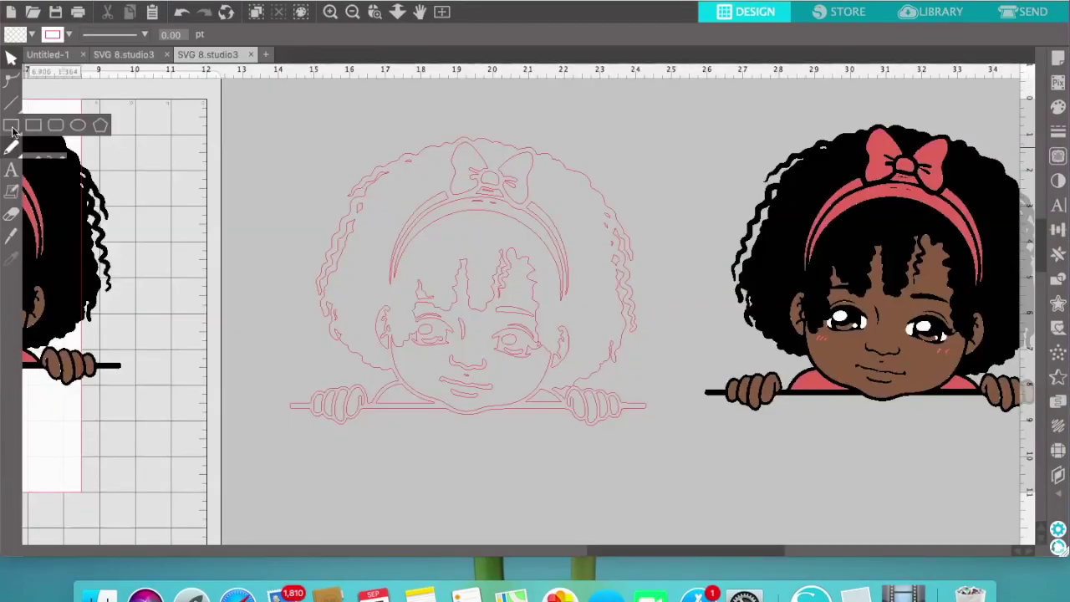
Try to separate the left eye's crease line from the hair contour with short Solid Knife cuts at its outer end
{"action": "mouse_move", "coordinate": [10, 107]}
{"action": "left_click", "coordinate": [11, 239]}
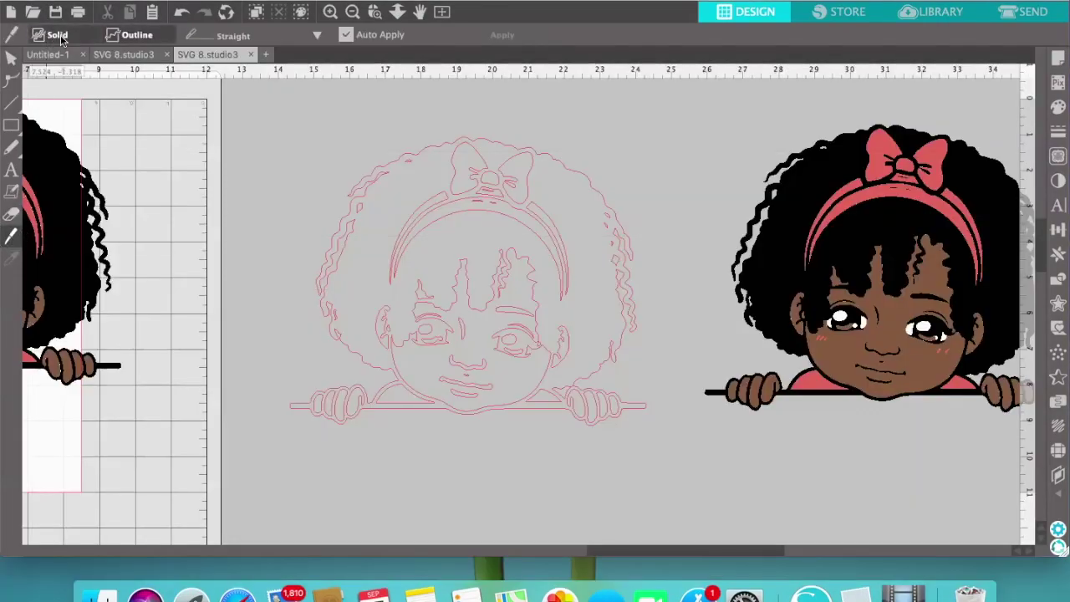
{"action": "left_click", "coordinate": [58, 36]}
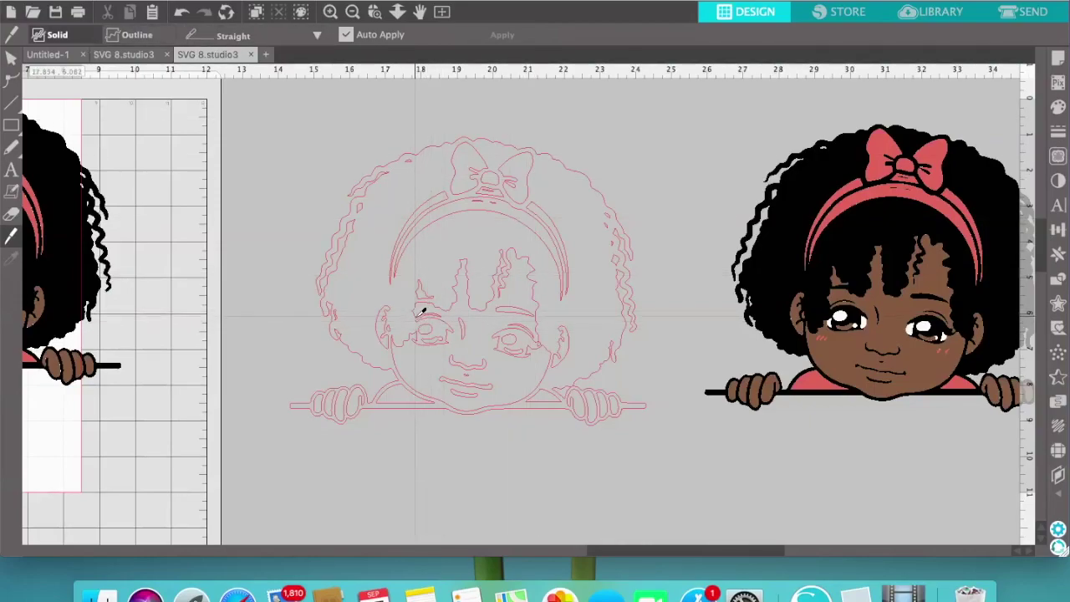
{"action": "left_click", "coordinate": [330, 11]}
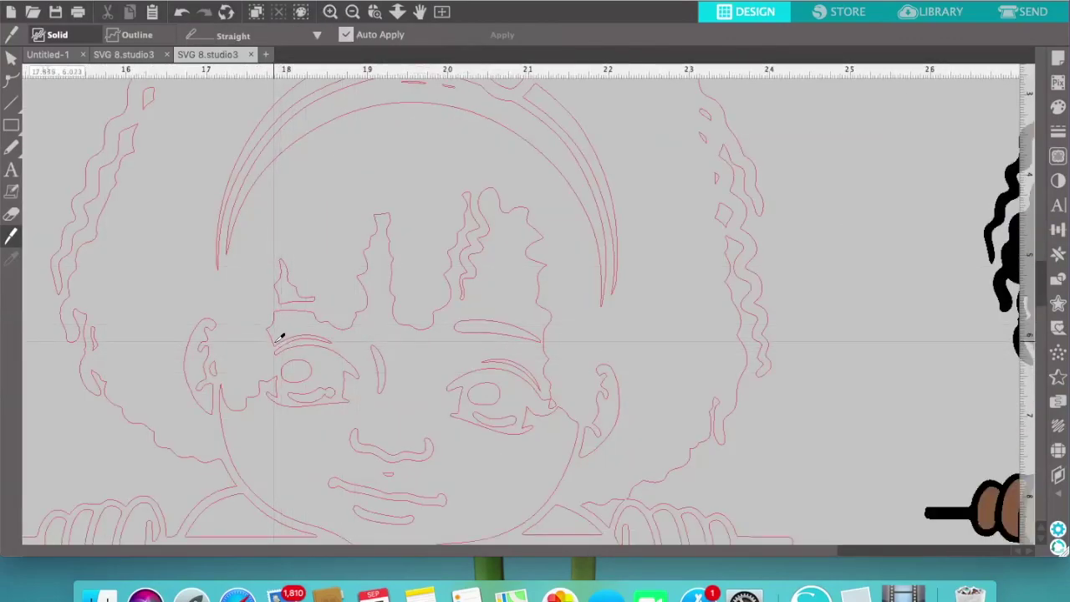
{"action": "left_click_drag", "start_coordinate": [274, 347], "coordinate": [275, 351]}
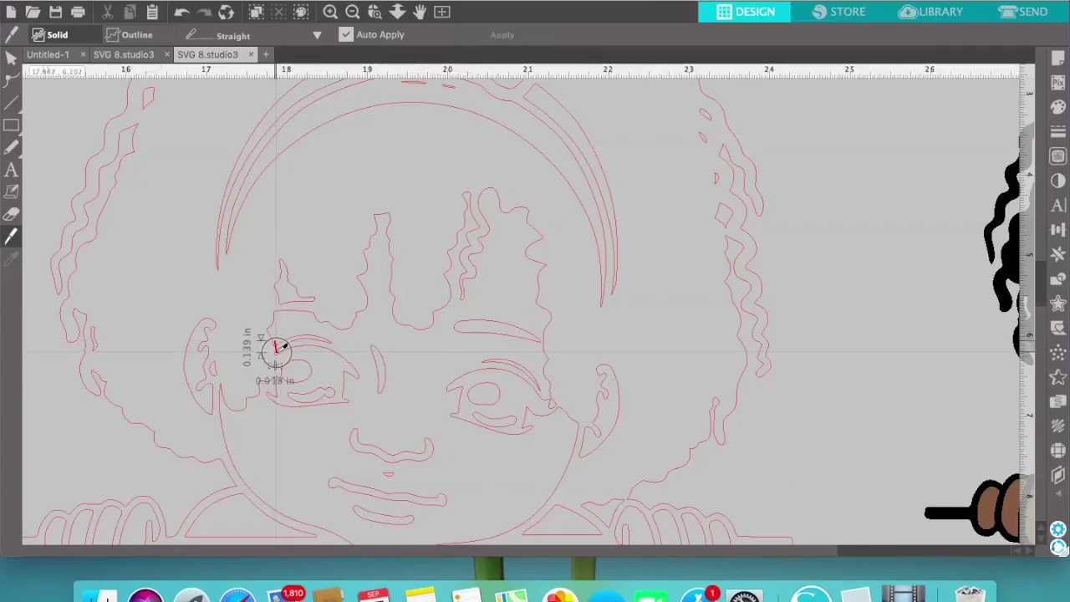
{"action": "left_click_drag", "start_coordinate": [277, 347], "coordinate": [276, 349]}
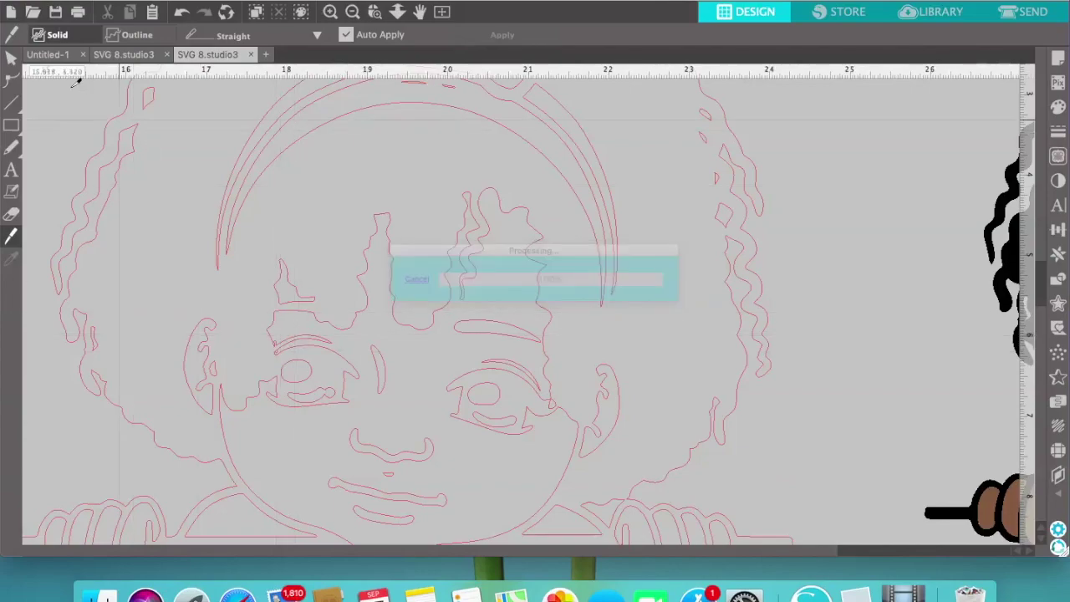
Nudge the left eye's crease line to test whether it is detached, and undo the move
{"action": "left_click", "coordinate": [11, 57]}
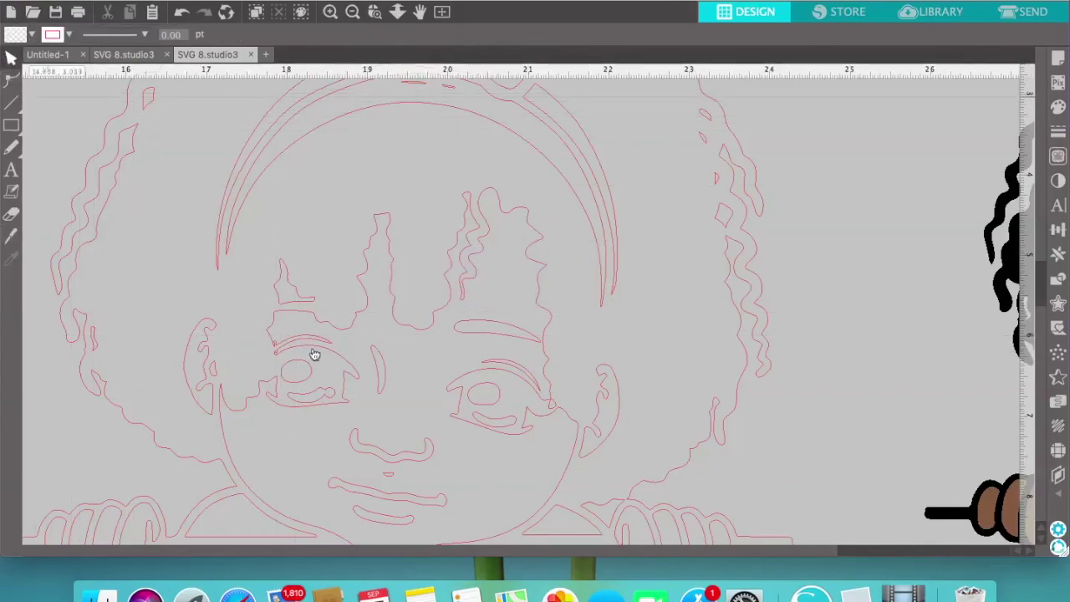
{"action": "left_click_drag", "start_coordinate": [324, 342], "coordinate": [331, 344]}
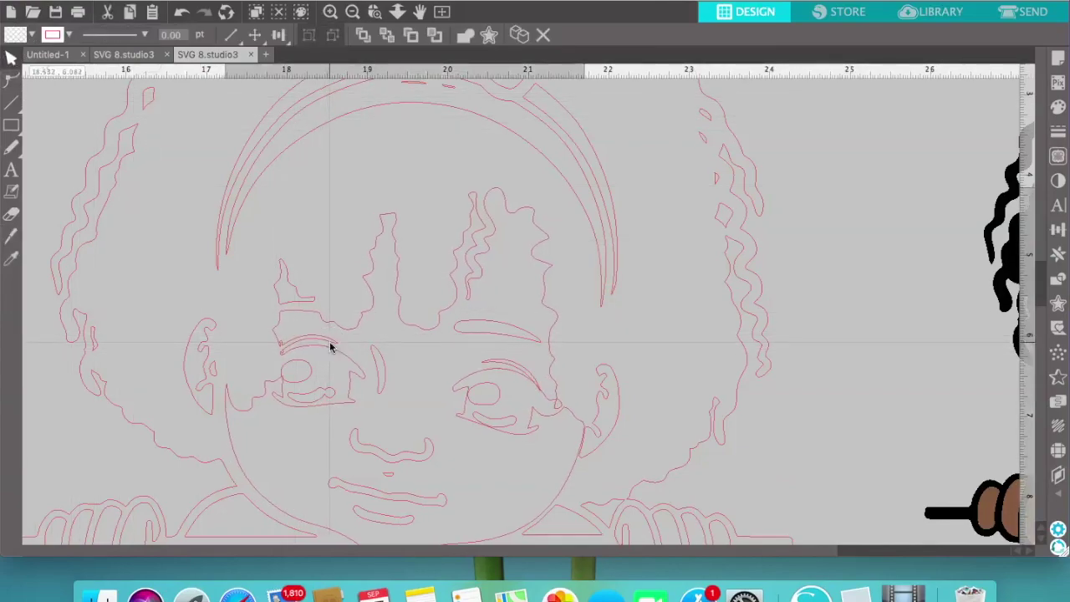
{"action": "left_click", "coordinate": [331, 343]}
{"action": "left_click", "coordinate": [179, 14]}
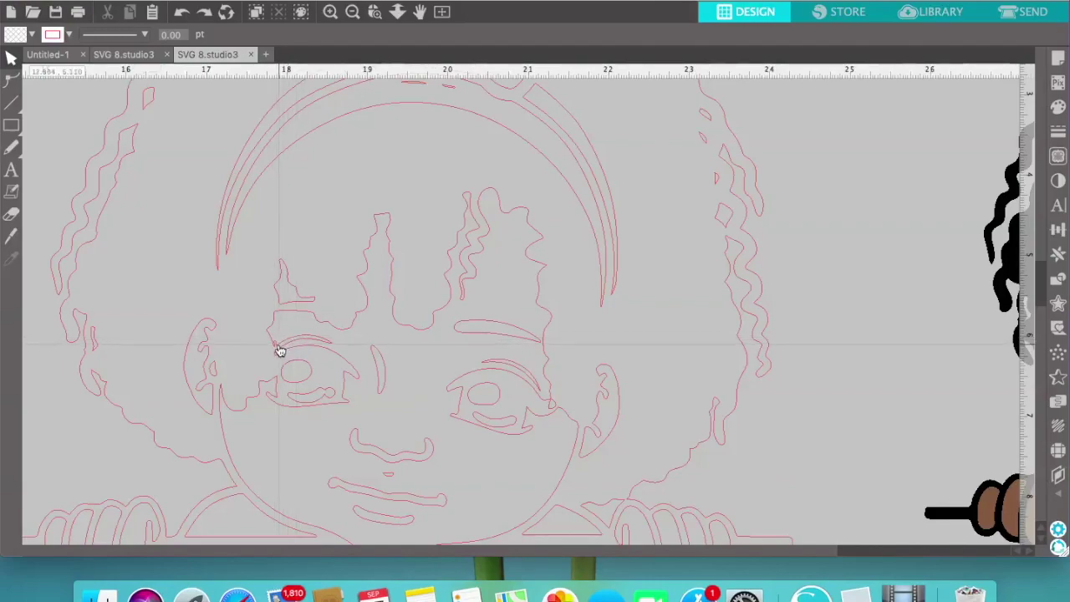
{"action": "left_click", "coordinate": [280, 351]}
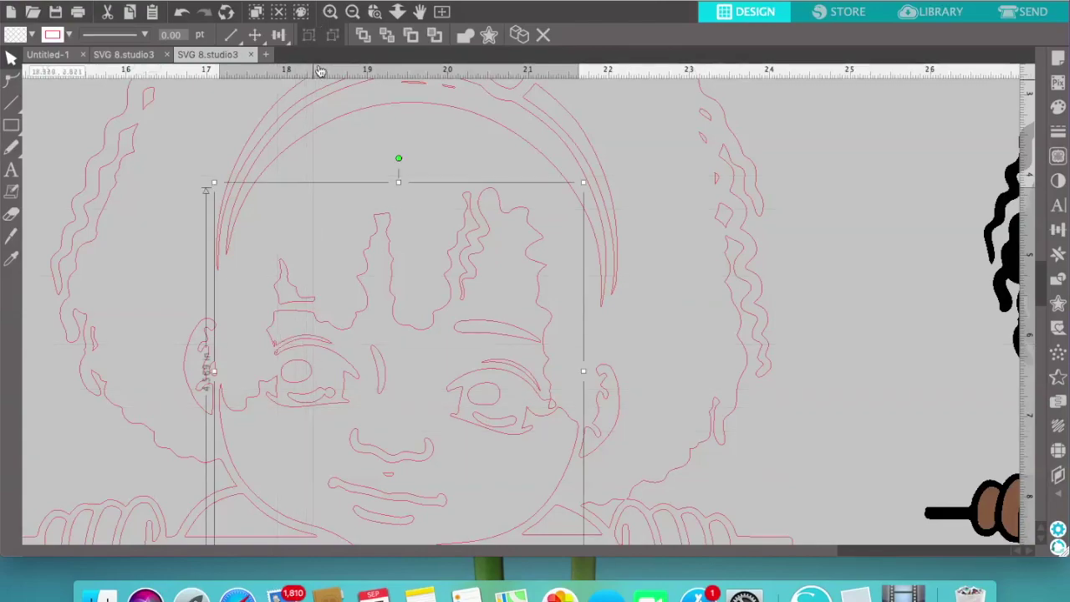
{"action": "left_click", "coordinate": [303, 2]}
{"action": "left_click", "coordinate": [355, 119]}
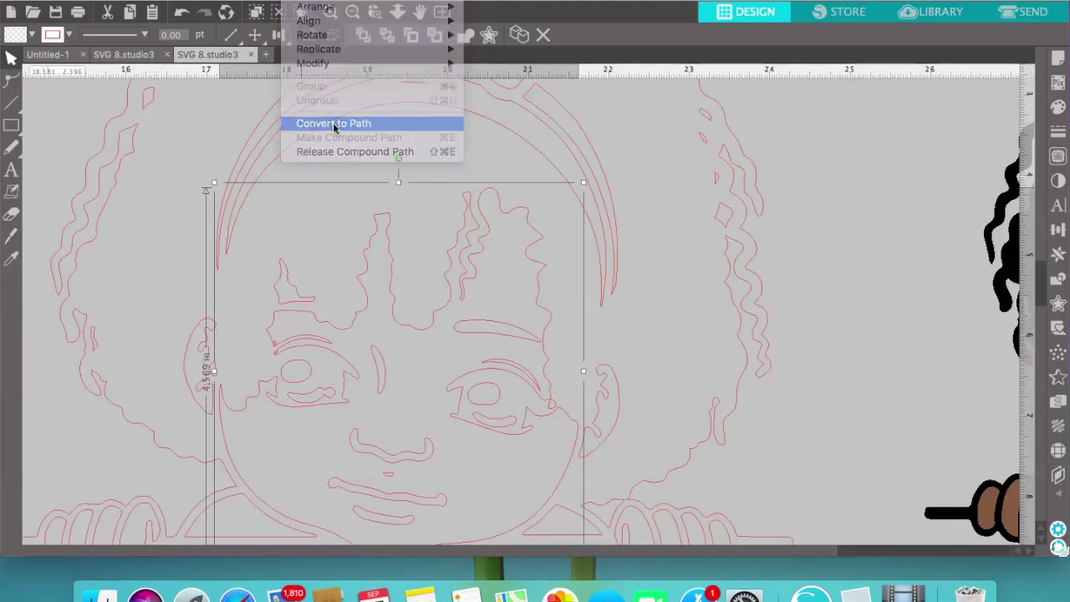
{"action": "left_click", "coordinate": [813, 276]}
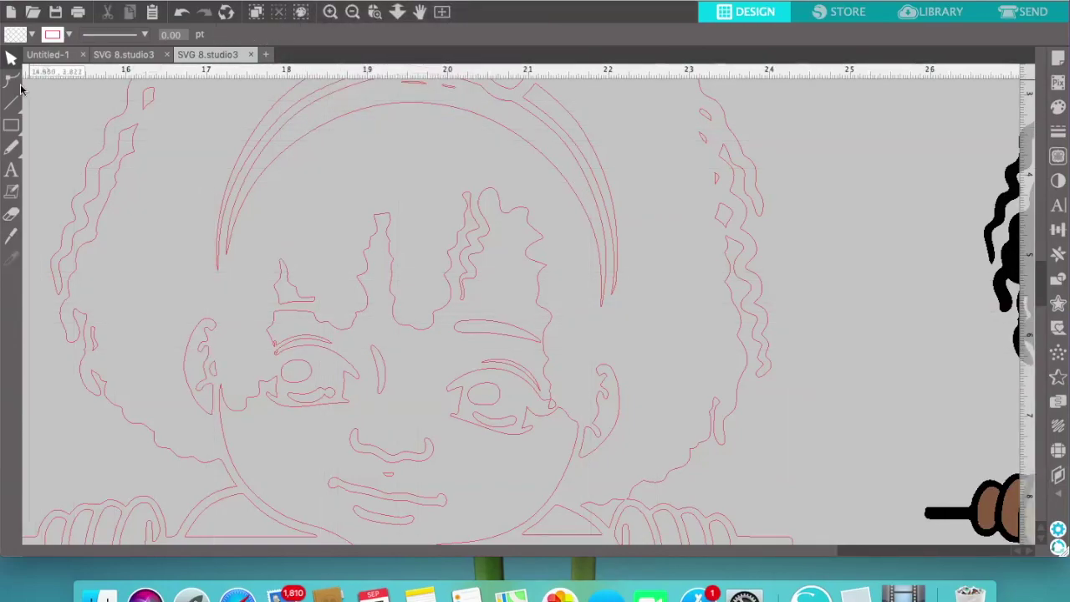
Try a longer Knife cut across the outer end of the left eye's crease, testing the separation by moving the crease line
{"action": "left_click", "coordinate": [13, 239]}
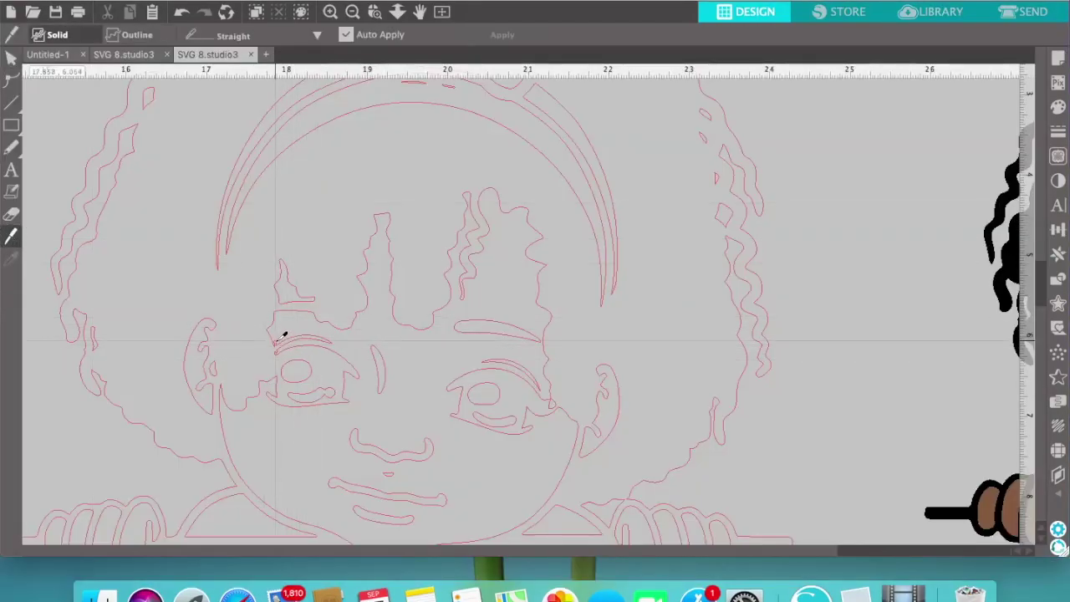
{"action": "mouse_move", "coordinate": [279, 333]}
{"action": "left_mouse_down"}
{"action": "mouse_move", "coordinate": [279, 347]}
{"action": "mouse_move", "coordinate": [296, 354]}
{"action": "left_mouse_up"}
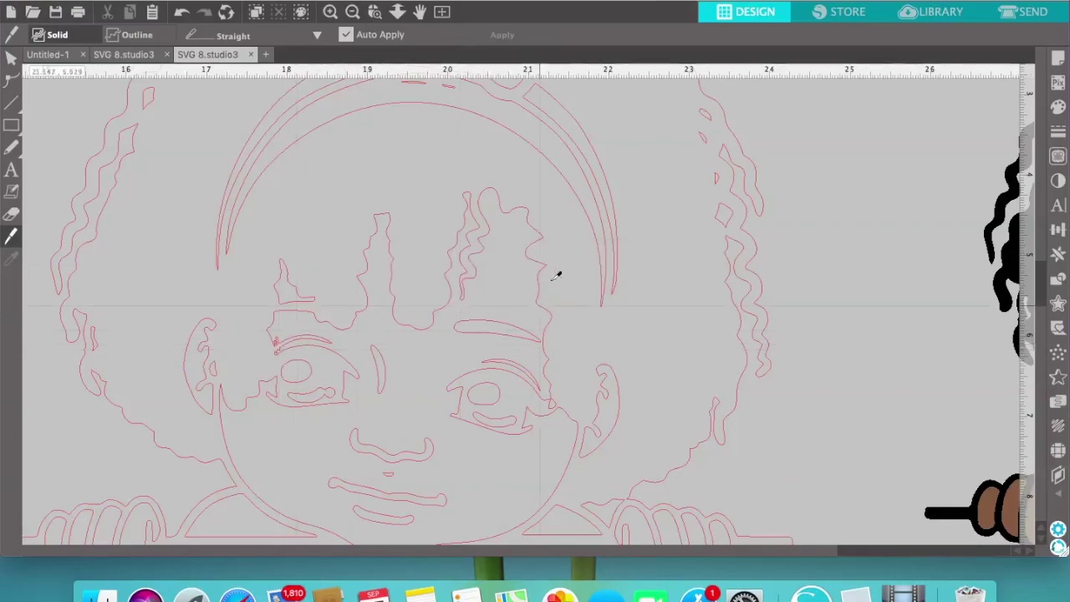
{"action": "left_click", "coordinate": [12, 57]}
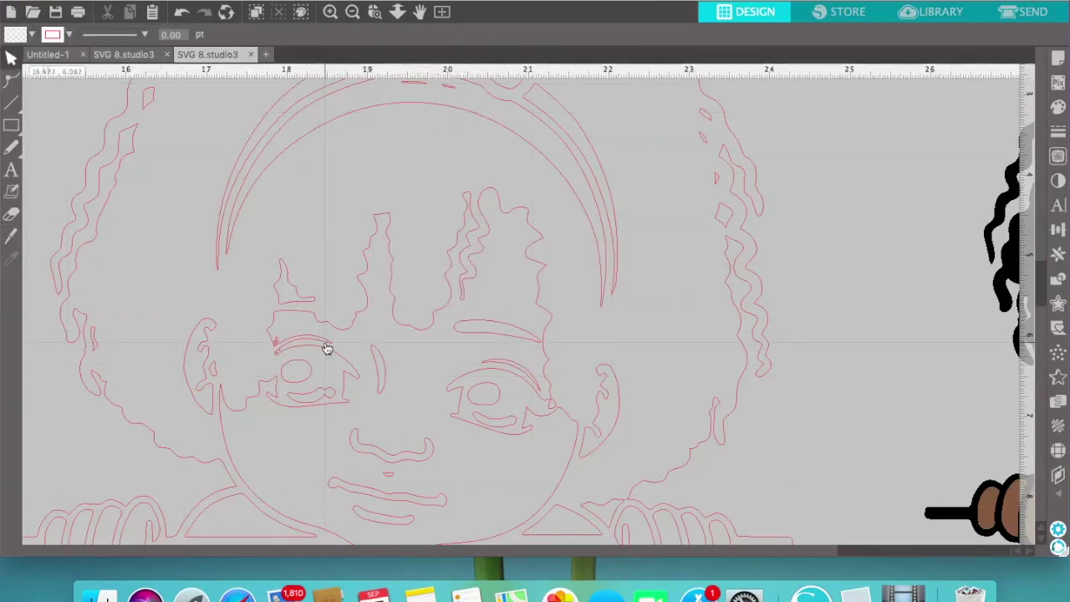
{"action": "left_click_drag", "start_coordinate": [330, 346], "coordinate": [326, 347]}
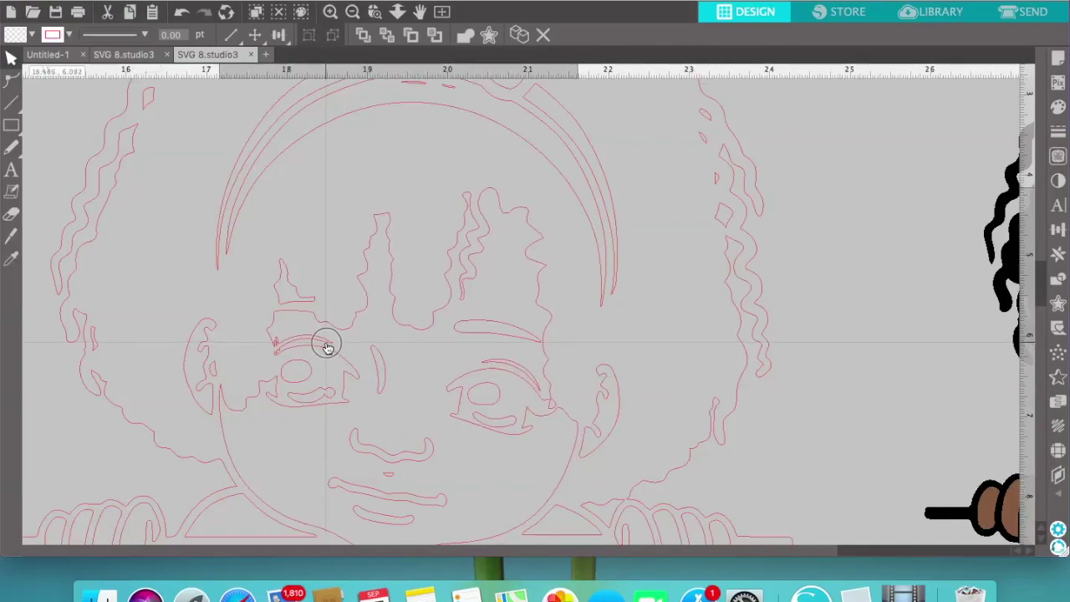
{"action": "left_click", "coordinate": [327, 345]}
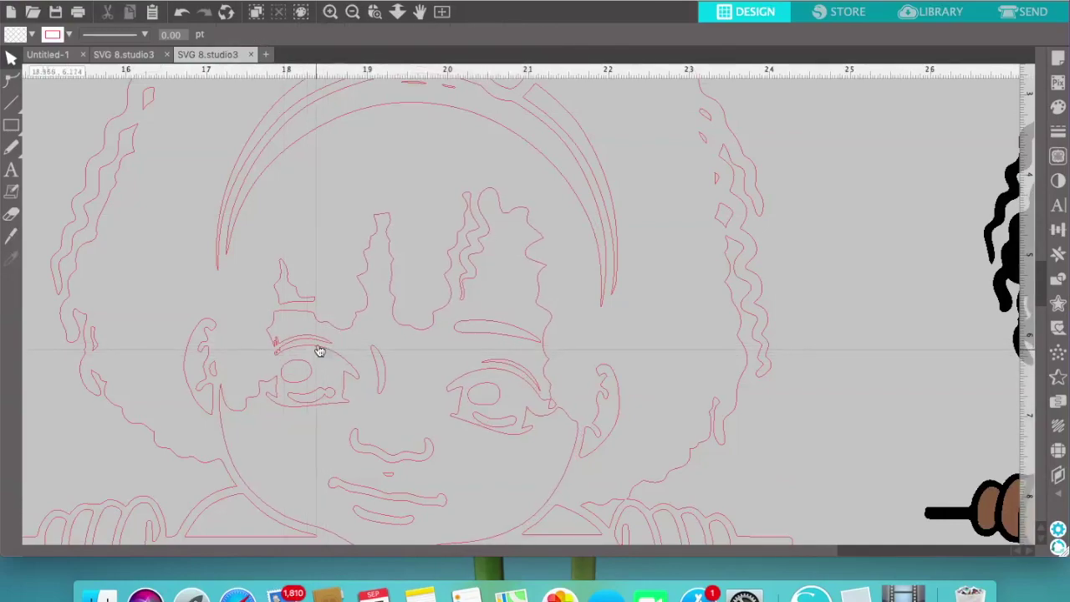
Draw a straight line about 0.14 in long across the junction of the left eye's crease and the hair contour
{"action": "mouse_move", "coordinate": [13, 103]}
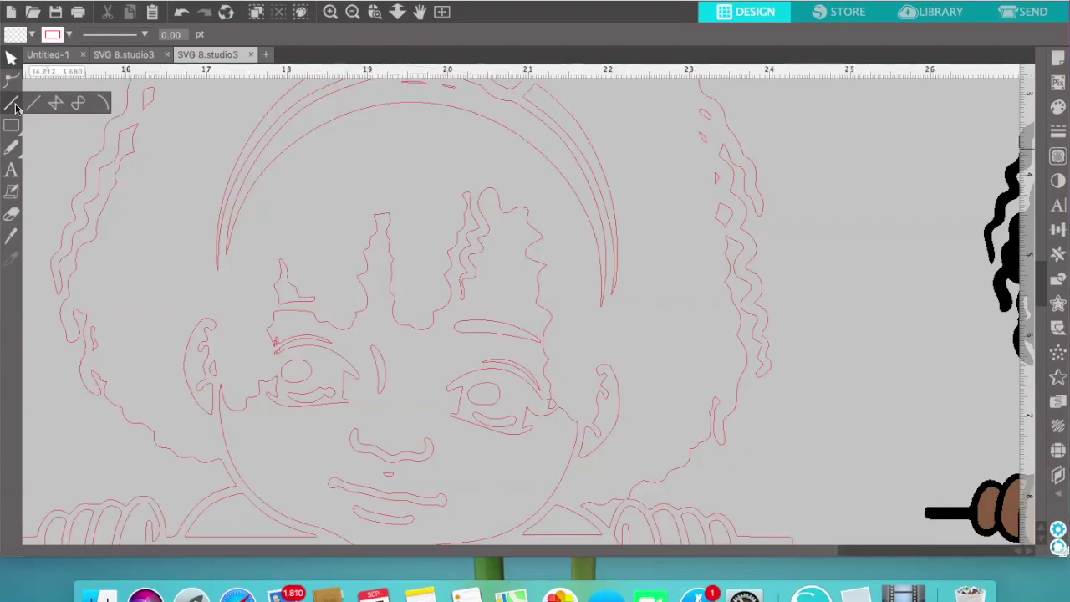
{"action": "left_click", "coordinate": [33, 104]}
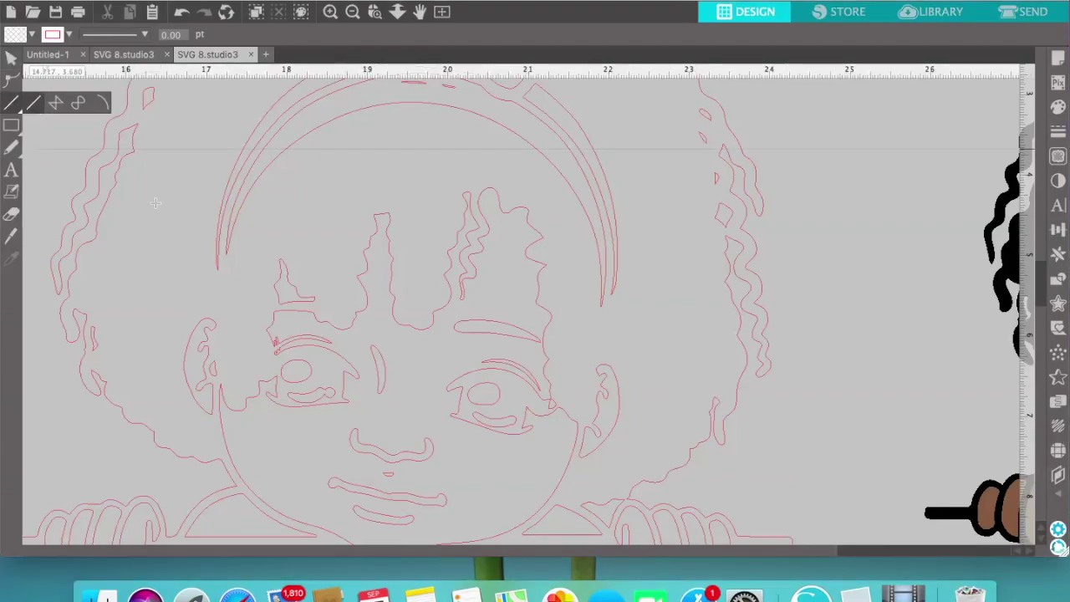
{"action": "left_click", "coordinate": [274, 343]}
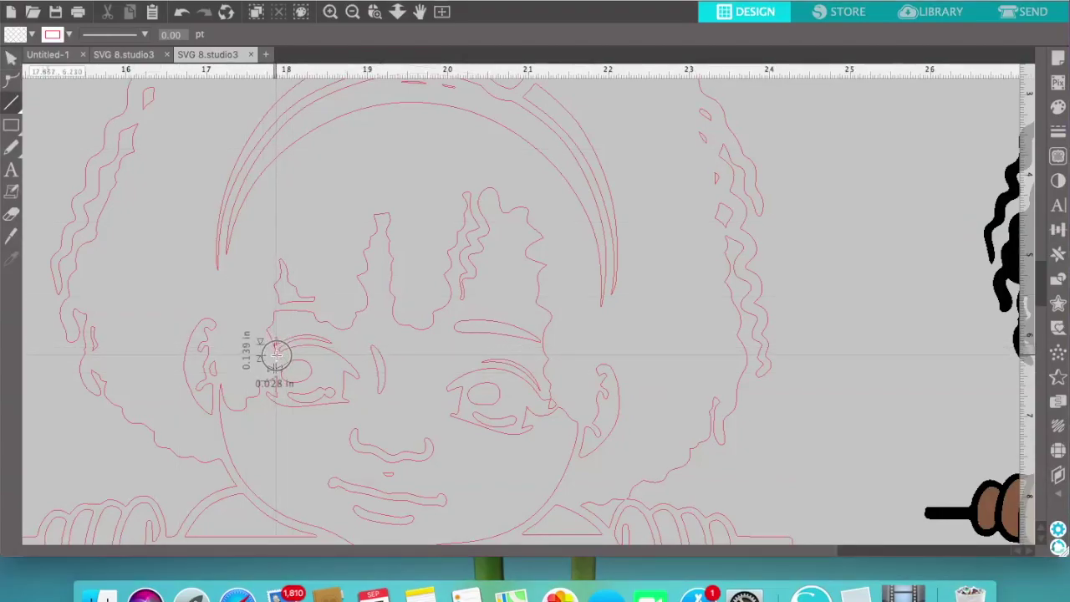
{"action": "left_click", "coordinate": [275, 357]}
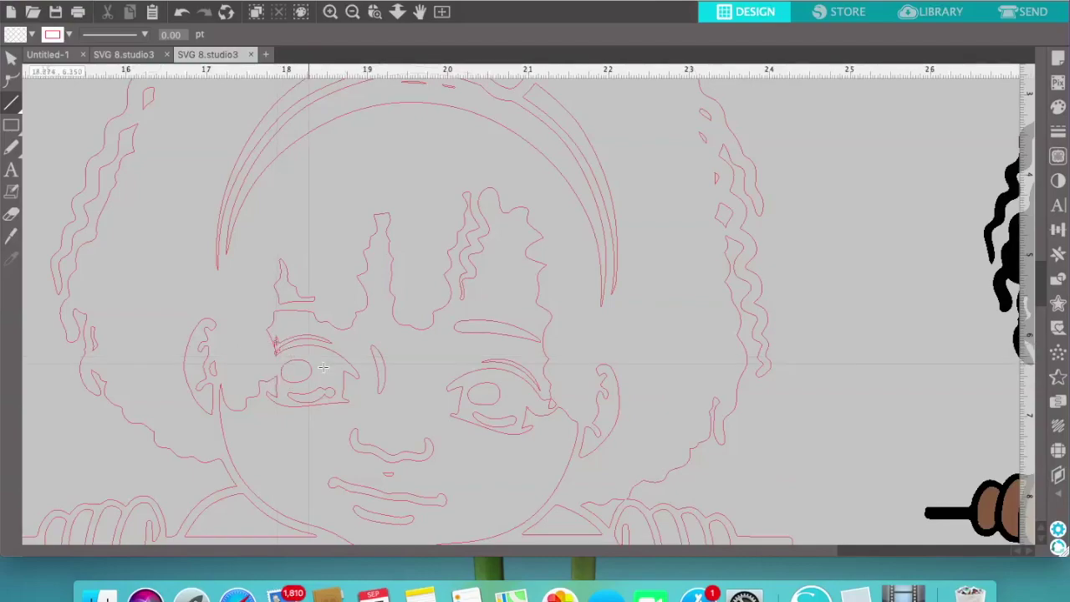
Try one more Knife cut beside the left eye's crease, and undo the cuts and the line drawn at that junction
{"action": "left_click", "coordinate": [11, 236]}
{"action": "mouse_move", "coordinate": [284, 335]}
{"action": "left_mouse_down"}
{"action": "mouse_move", "coordinate": [287, 347]}
{"action": "mouse_move", "coordinate": [301, 343]}
{"action": "left_mouse_up"}
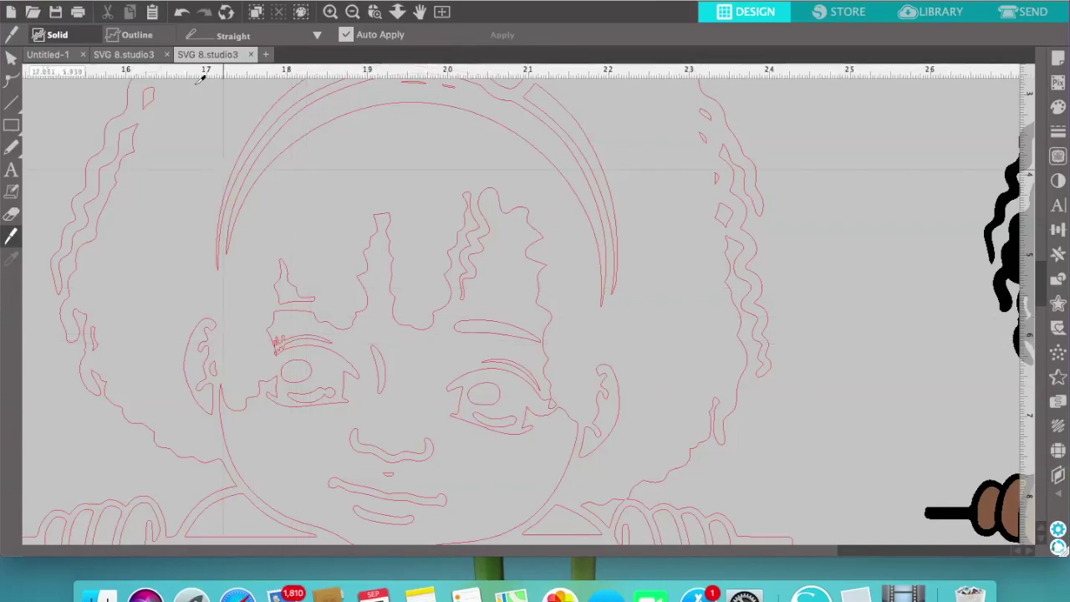
{"action": "left_click", "coordinate": [182, 12]}
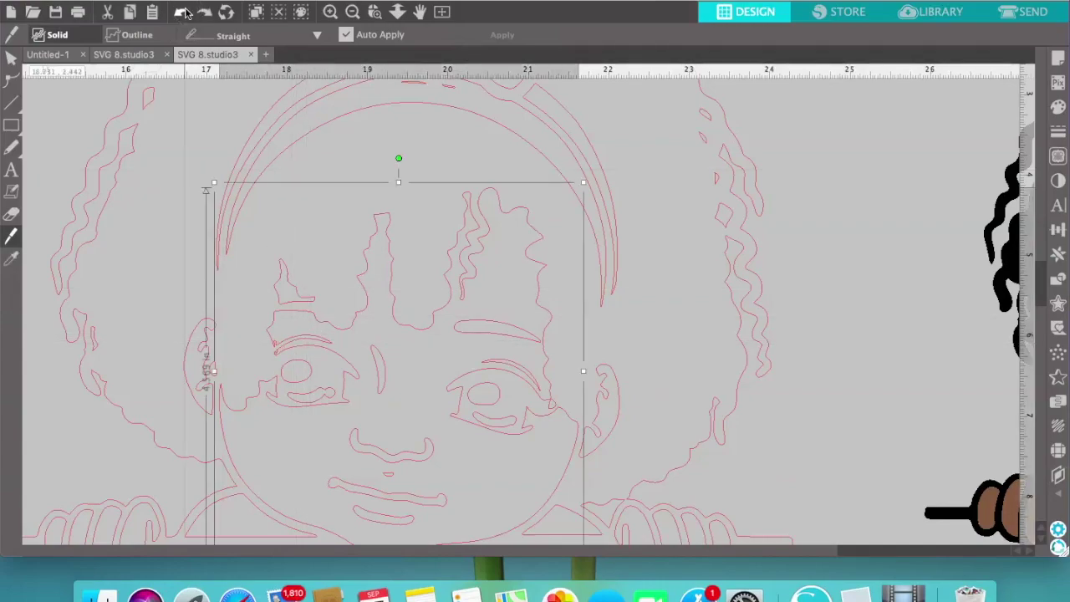
{"action": "left_click", "coordinate": [184, 12]}
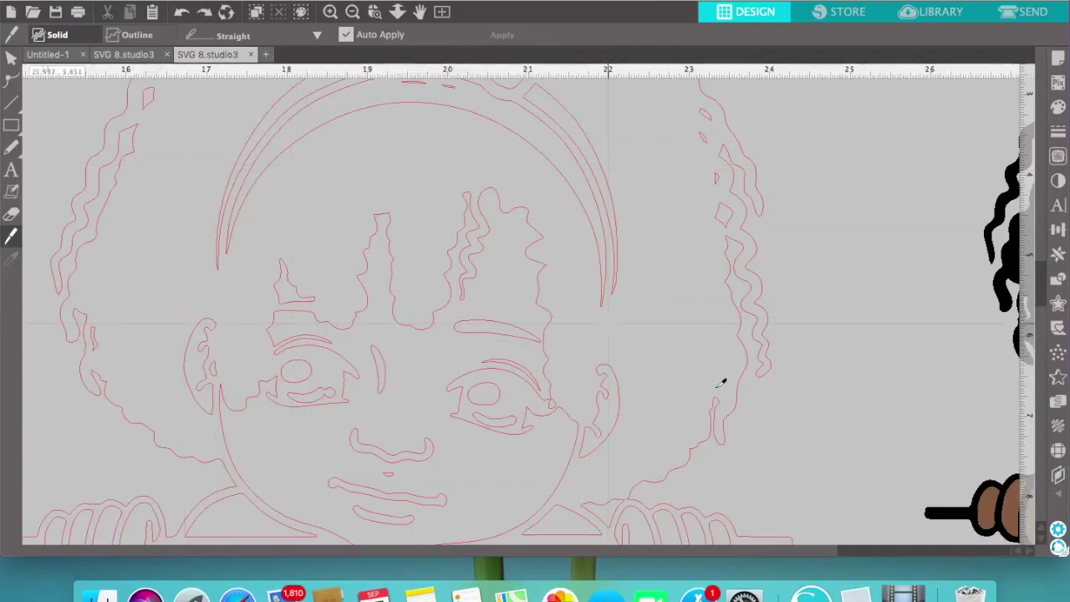
Offset the small mark between the traced nose and mouth outward by 0.020 in with rounded corners
{"action": "left_click", "coordinate": [351, 13]}
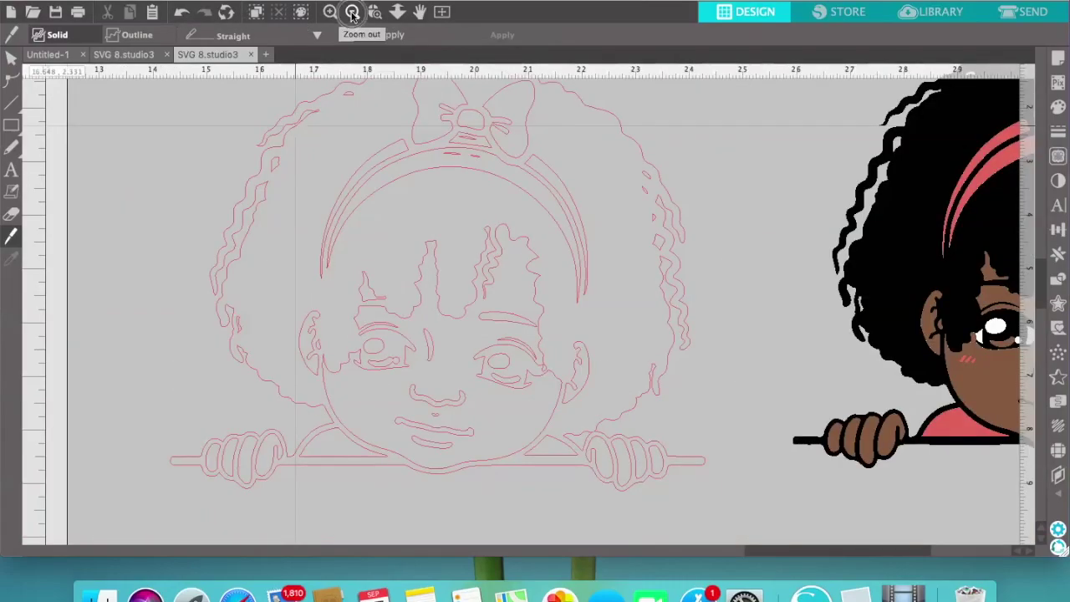
{"action": "left_click", "coordinate": [352, 13]}
{"action": "left_click", "coordinate": [352, 13]}
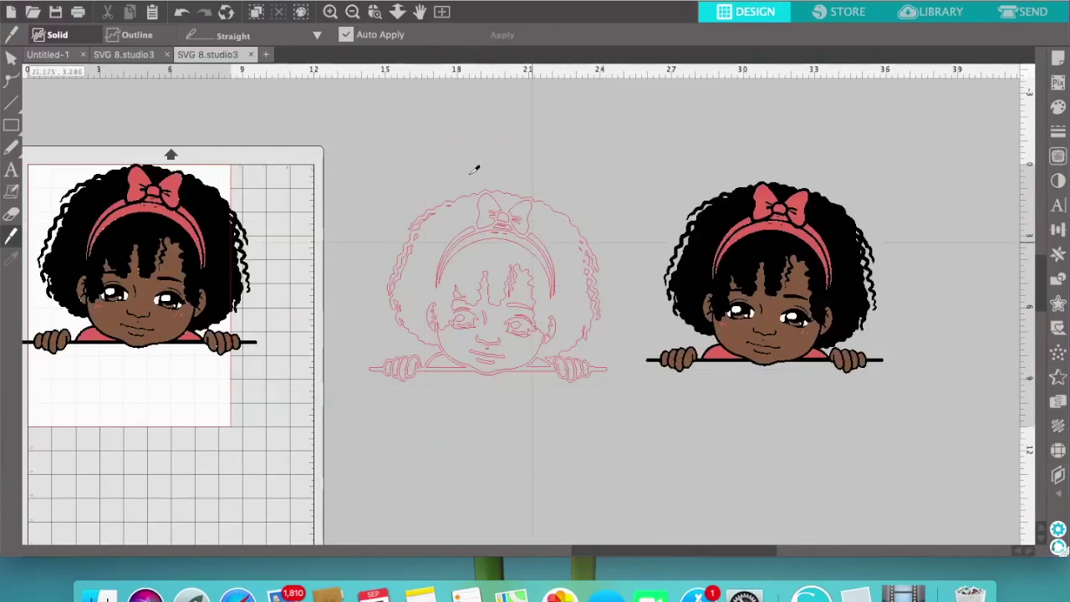
{"action": "left_click", "coordinate": [331, 13]}
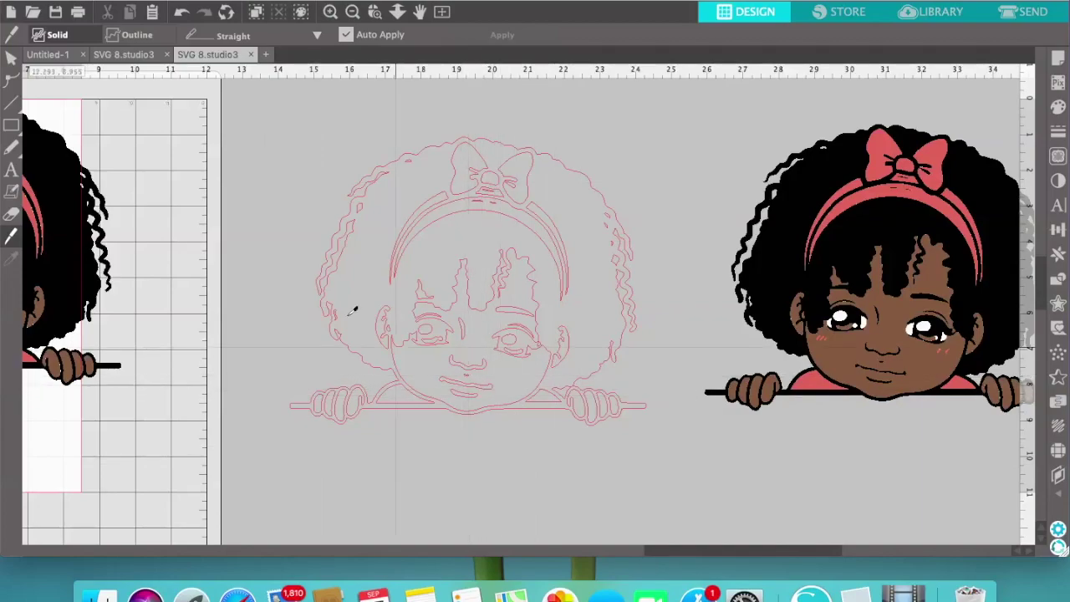
{"action": "left_click", "coordinate": [11, 57]}
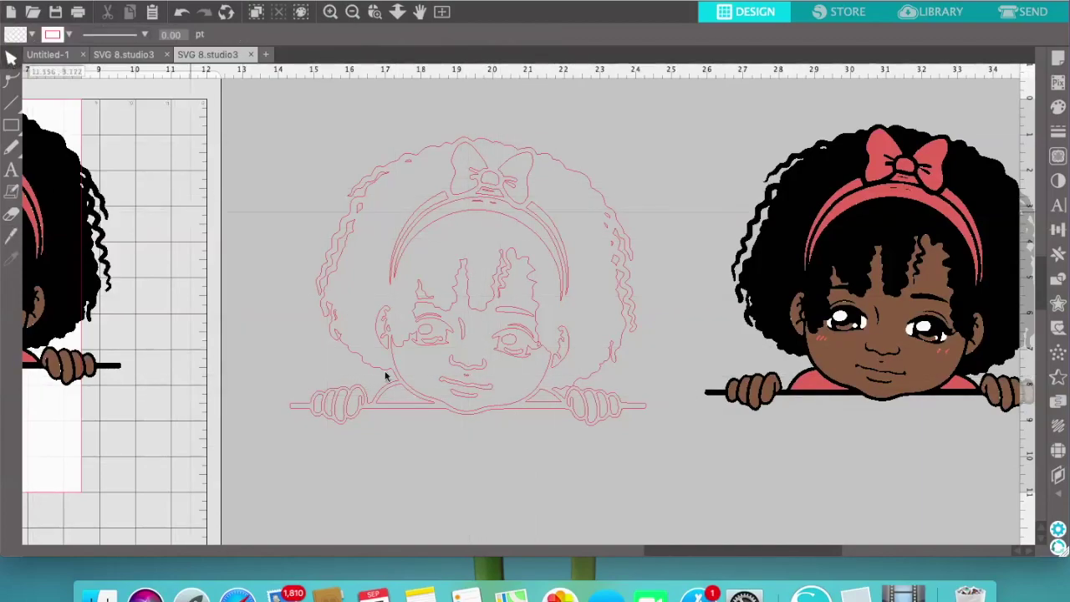
{"action": "left_click", "coordinate": [471, 380]}
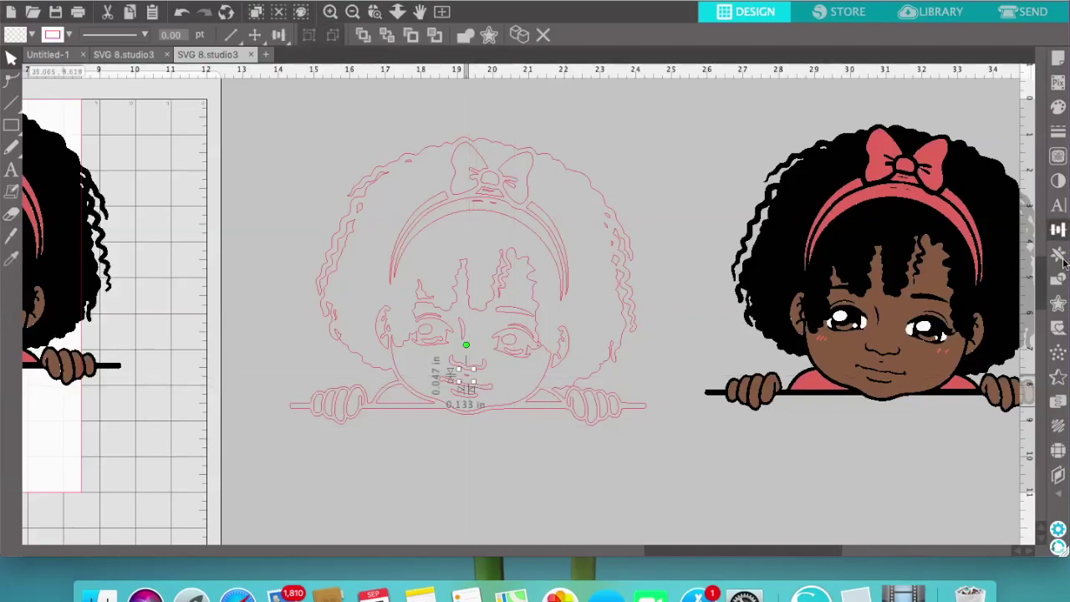
{"action": "left_click", "coordinate": [1058, 305]}
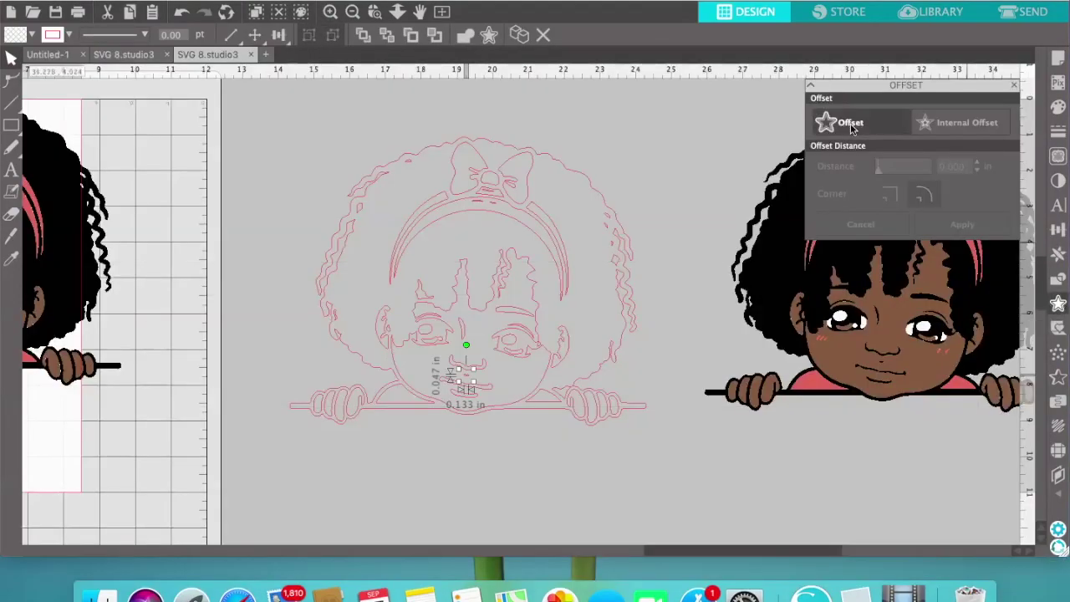
{"action": "left_click", "coordinate": [839, 122]}
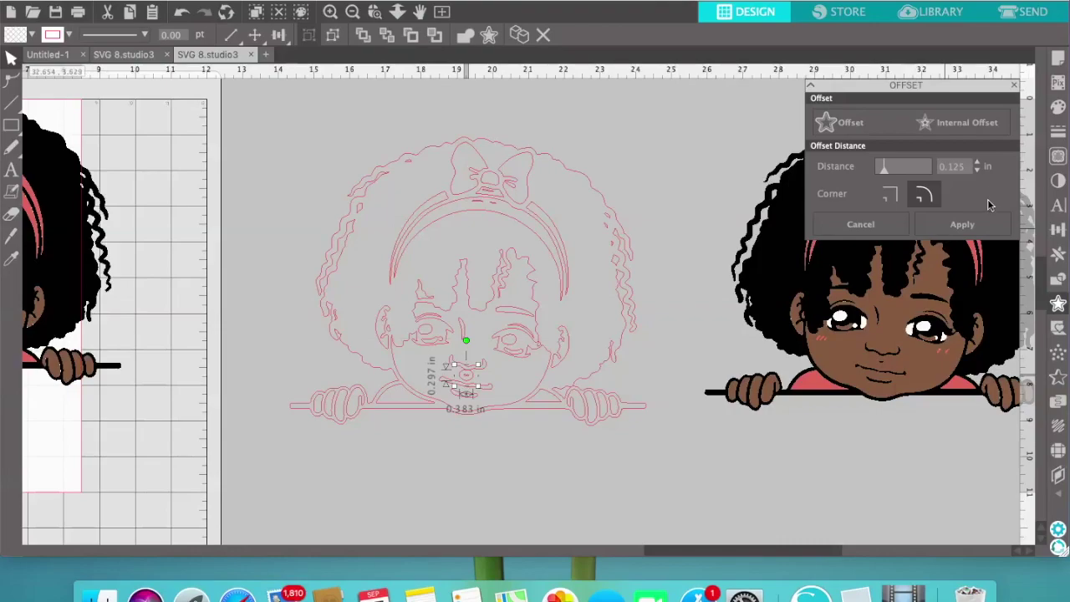
{"action": "left_click", "coordinate": [979, 171]}
{"action": "left_click", "coordinate": [980, 171]}
{"action": "left_click", "coordinate": [979, 170]}
{"action": "left_click", "coordinate": [979, 170]}
{"action": "left_click", "coordinate": [979, 170]}
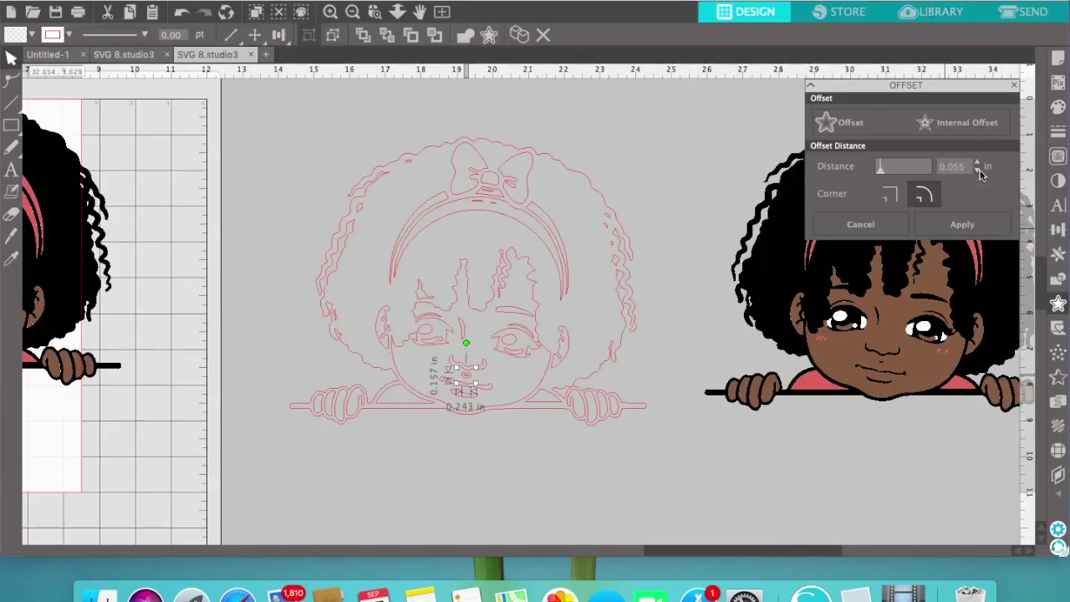
{"action": "left_click", "coordinate": [979, 171]}
{"action": "left_click", "coordinate": [979, 171]}
{"action": "left_click", "coordinate": [979, 170]}
{"action": "left_click", "coordinate": [980, 171]}
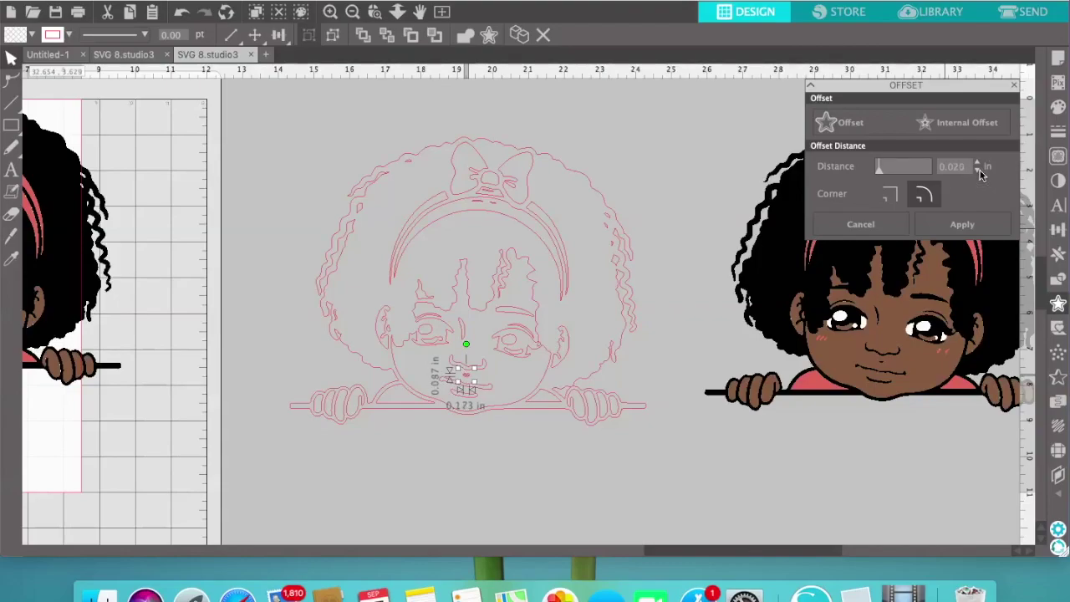
{"action": "left_click", "coordinate": [962, 224]}
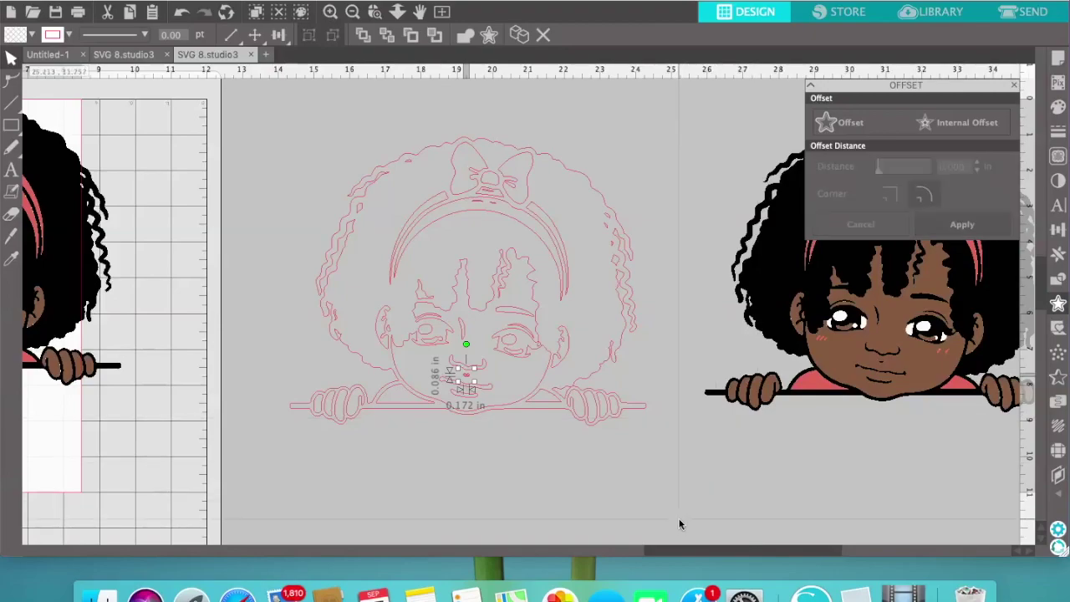
Remove the original small mark from inside its offset outline and close the offset settings
{"action": "left_click", "coordinate": [468, 374]}
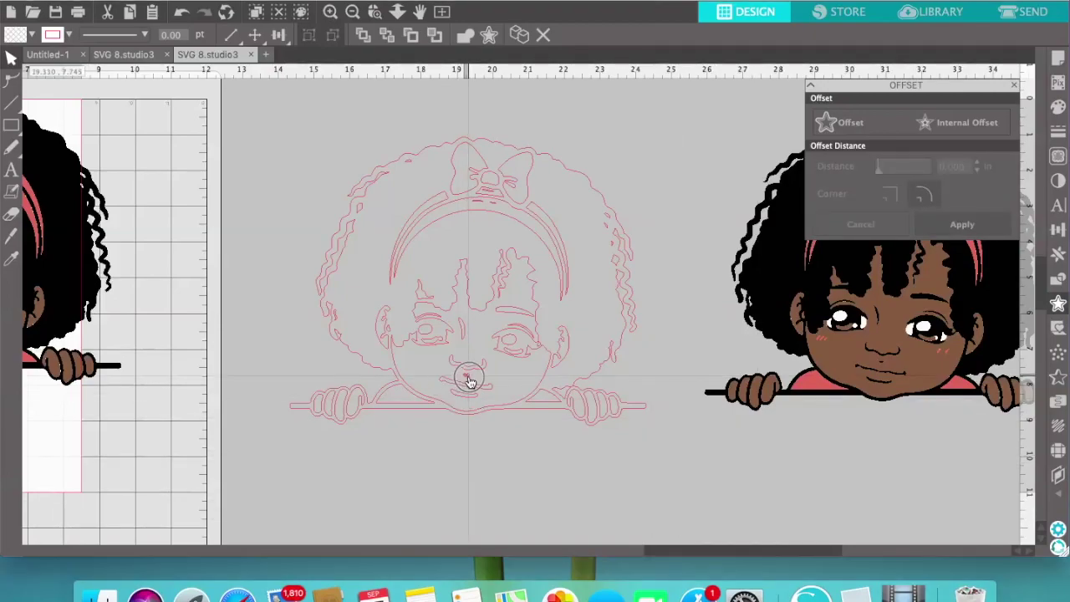
{"action": "left_click_drag", "start_coordinate": [470, 387], "coordinate": [650, 471]}
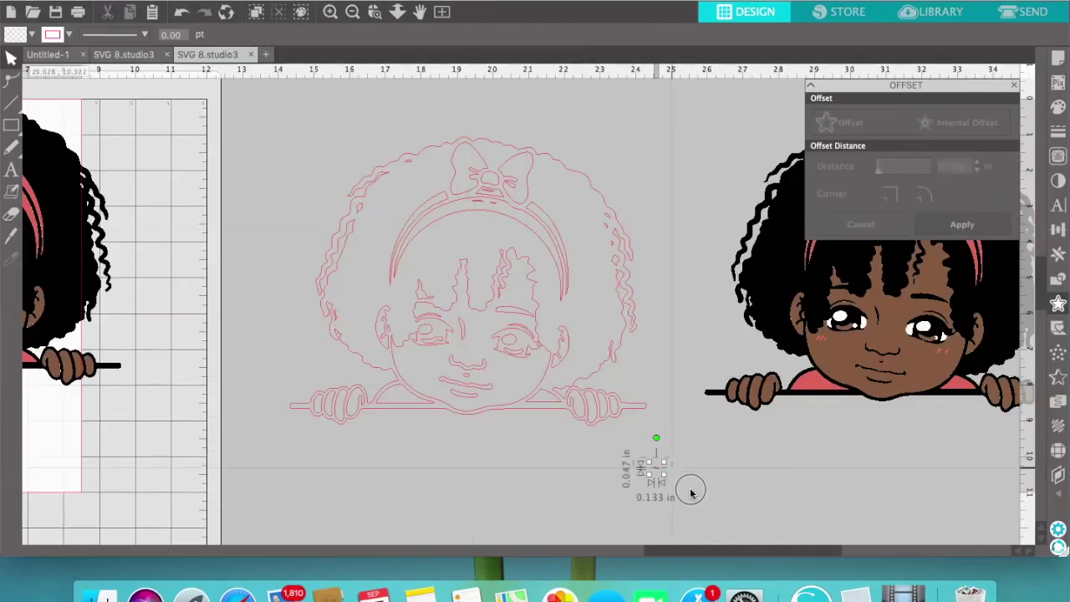
{"action": "left_click", "coordinate": [667, 488]}
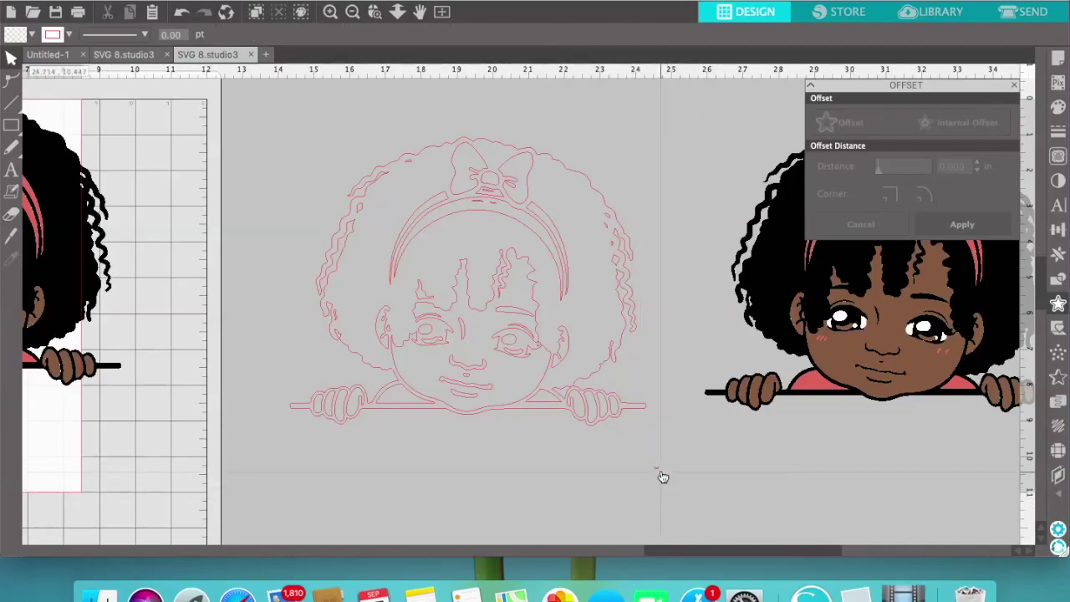
{"action": "left_click", "coordinate": [648, 459]}
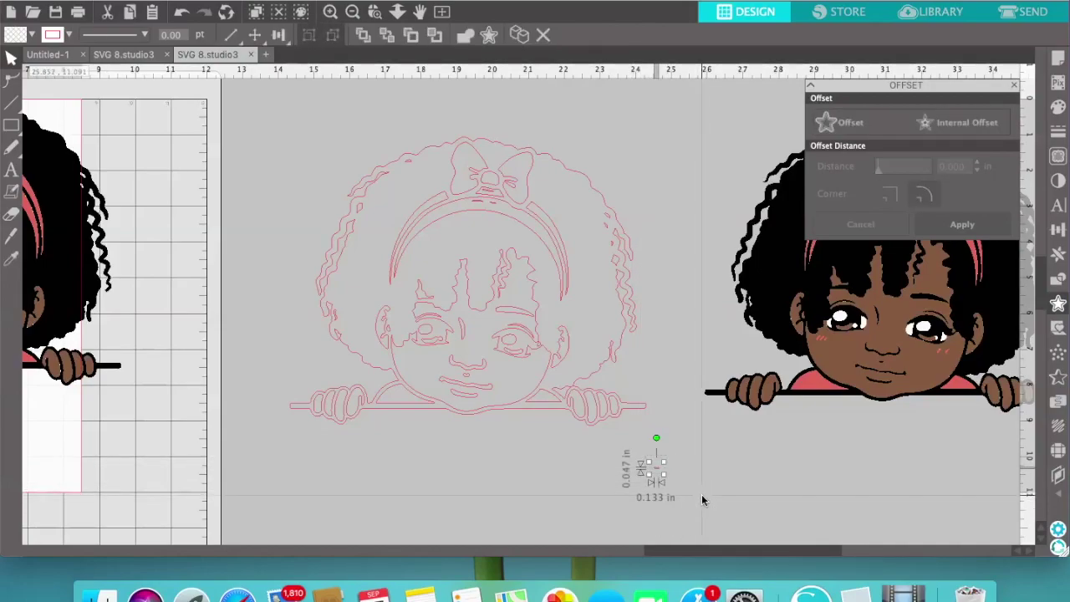
{"action": "left_click", "coordinate": [701, 498]}
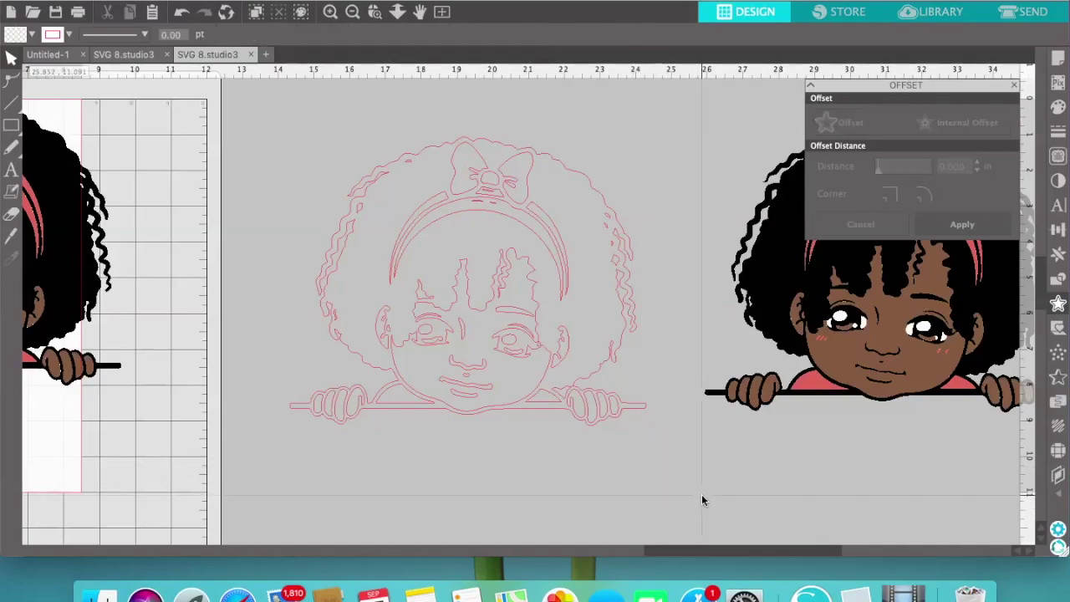
{"action": "left_click", "coordinate": [1015, 87]}
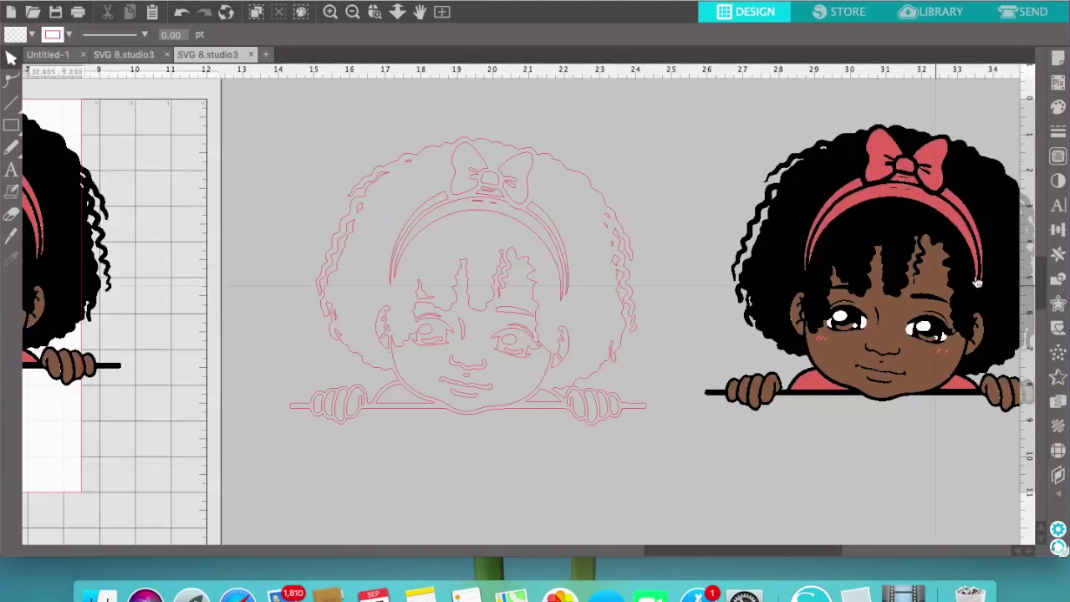
Shift the colored girl image slightly aside and delete the tiny stray shapes on the headband, below the bow knot and in the upper hair
{"action": "left_click_drag", "start_coordinate": [936, 298], "coordinate": [977, 294]}
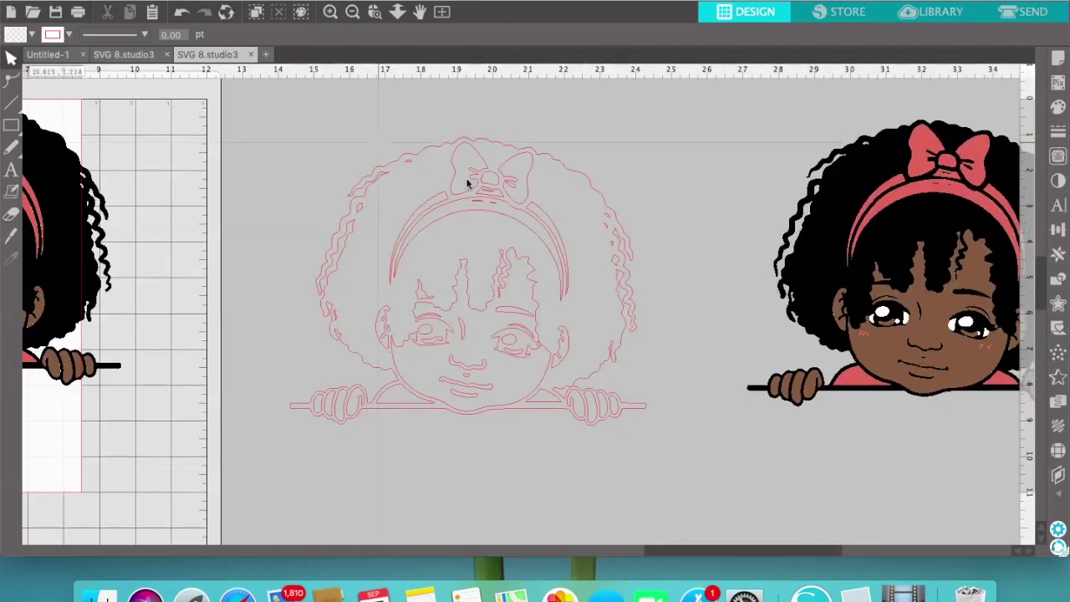
{"action": "left_click", "coordinate": [479, 207]}
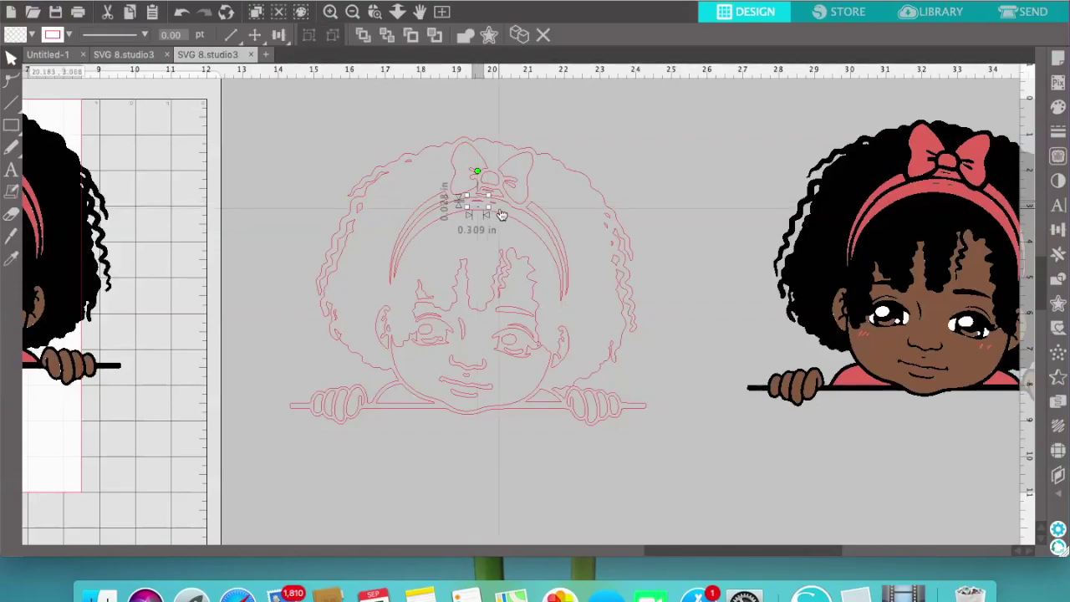
{"action": "key", "text": "Delete"}
{"action": "left_click", "coordinate": [493, 203]}
{"action": "key", "text": "Delete"}
{"action": "left_click", "coordinate": [492, 190]}
{"action": "key", "text": "Delete"}
{"action": "left_click", "coordinate": [409, 161]}
{"action": "key", "text": "Delete"}
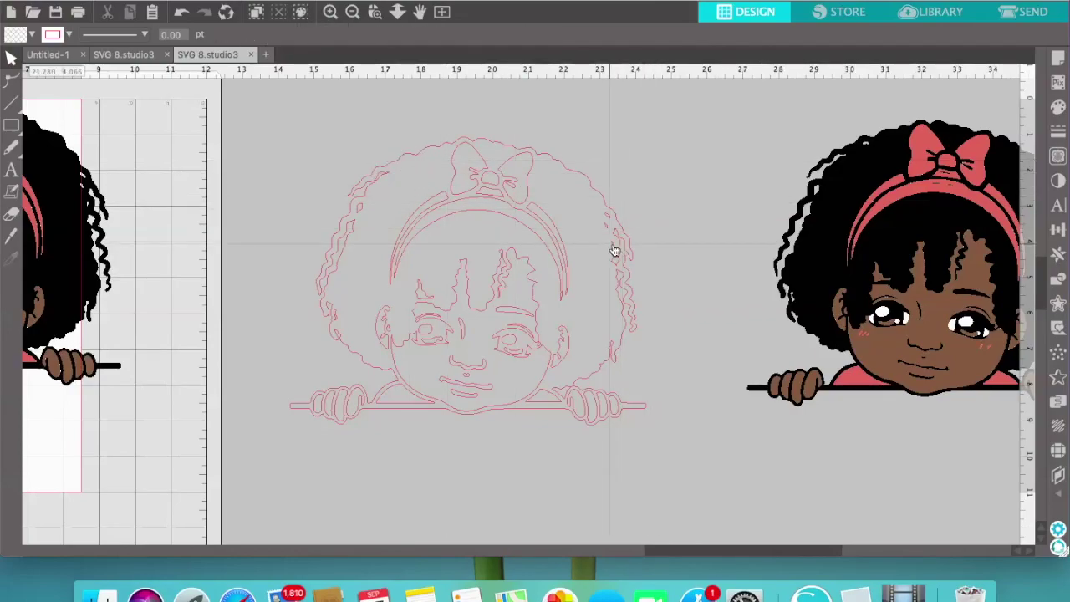
Delete the small stray shapes inside the upper right edge of the traced hair
{"action": "left_click", "coordinate": [612, 247]}
{"action": "left_click", "coordinate": [606, 233]}
{"action": "left_click", "coordinate": [609, 227]}
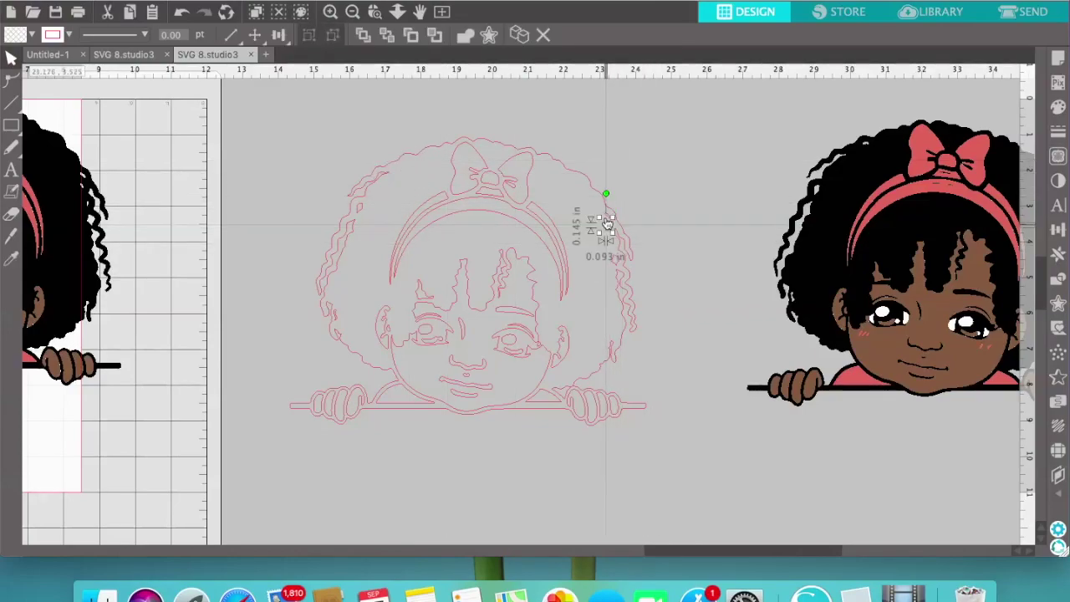
{"action": "left_click", "coordinate": [644, 226]}
{"action": "left_click", "coordinate": [608, 217]}
{"action": "key", "text": "Delete"}
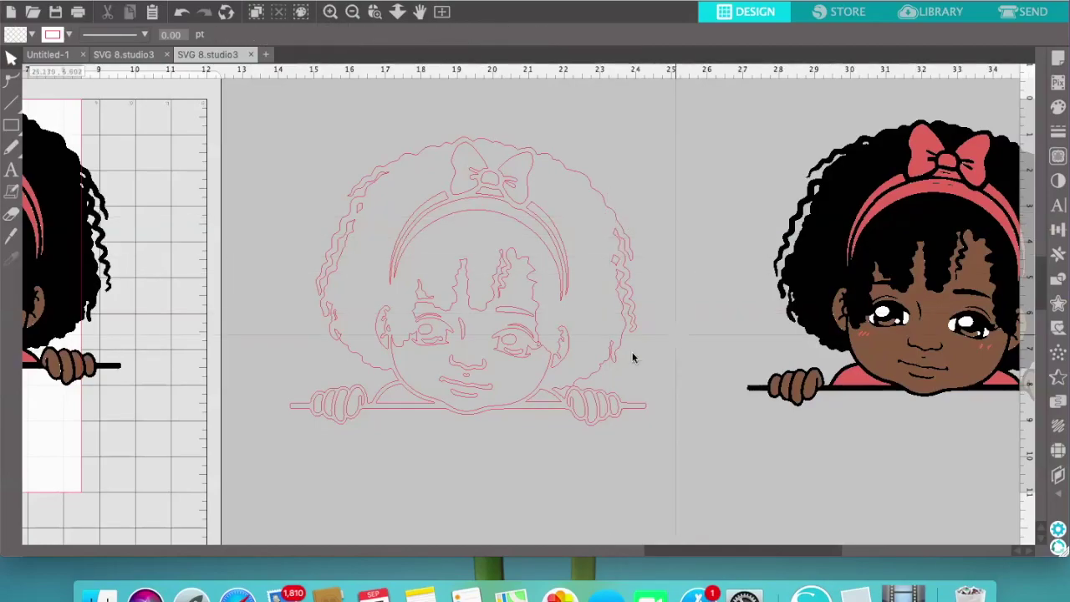
Delete the small stray shapes along the left side of the traced hair and inside the ear there
{"action": "left_click", "coordinate": [338, 324]}
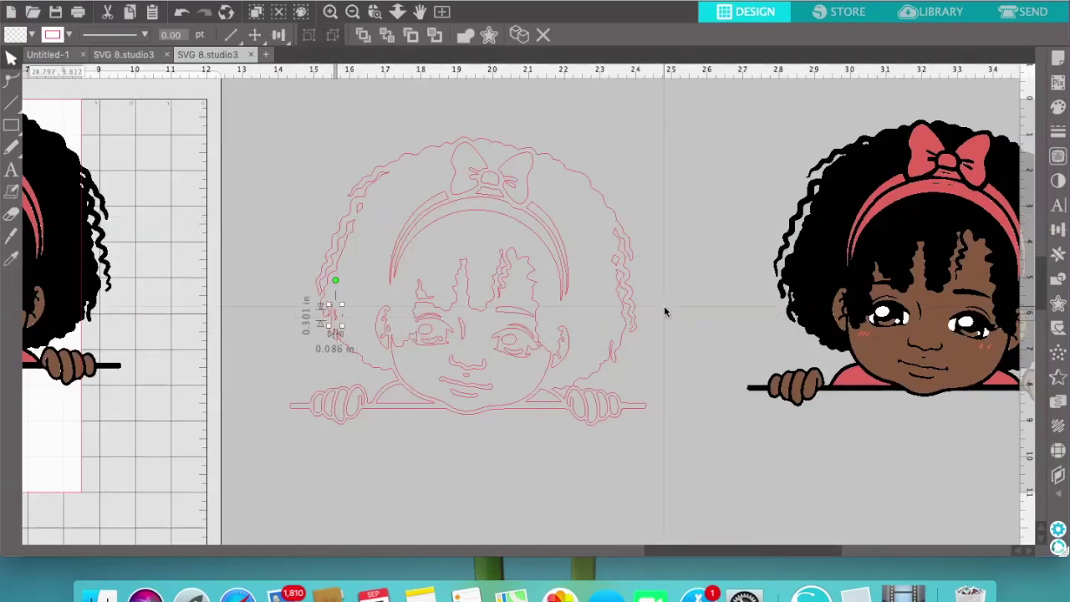
{"action": "left_click", "coordinate": [568, 320]}
{"action": "left_click", "coordinate": [389, 332]}
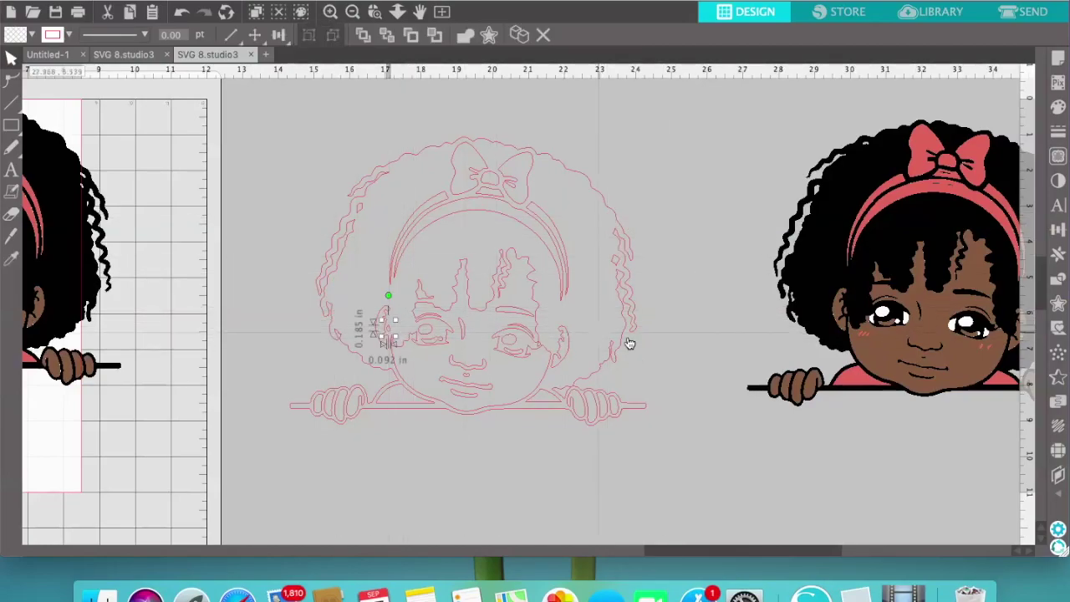
{"action": "left_click", "coordinate": [640, 342]}
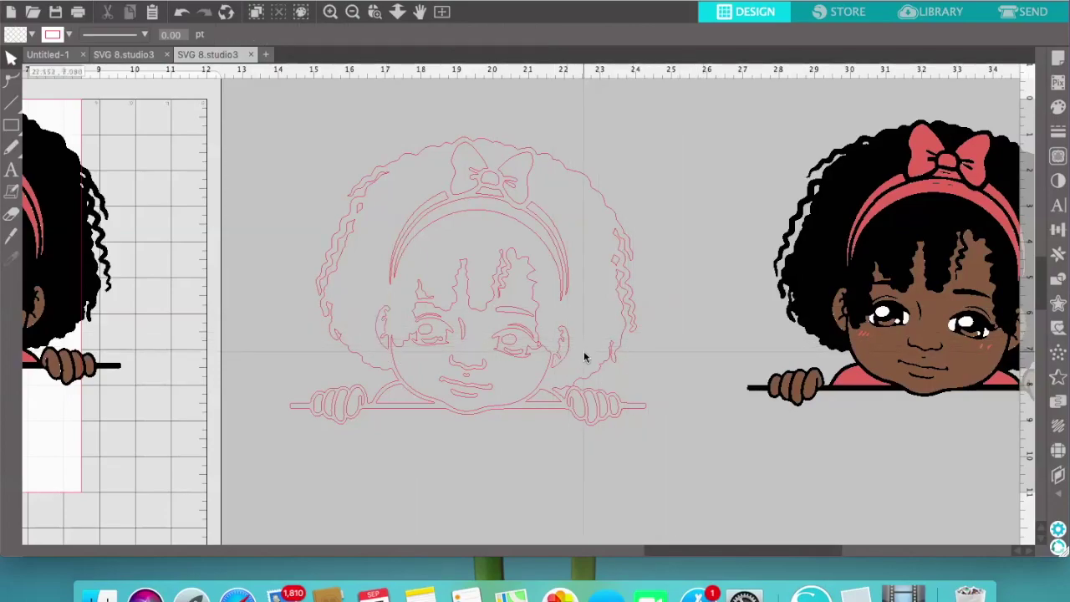
{"action": "left_click", "coordinate": [359, 210]}
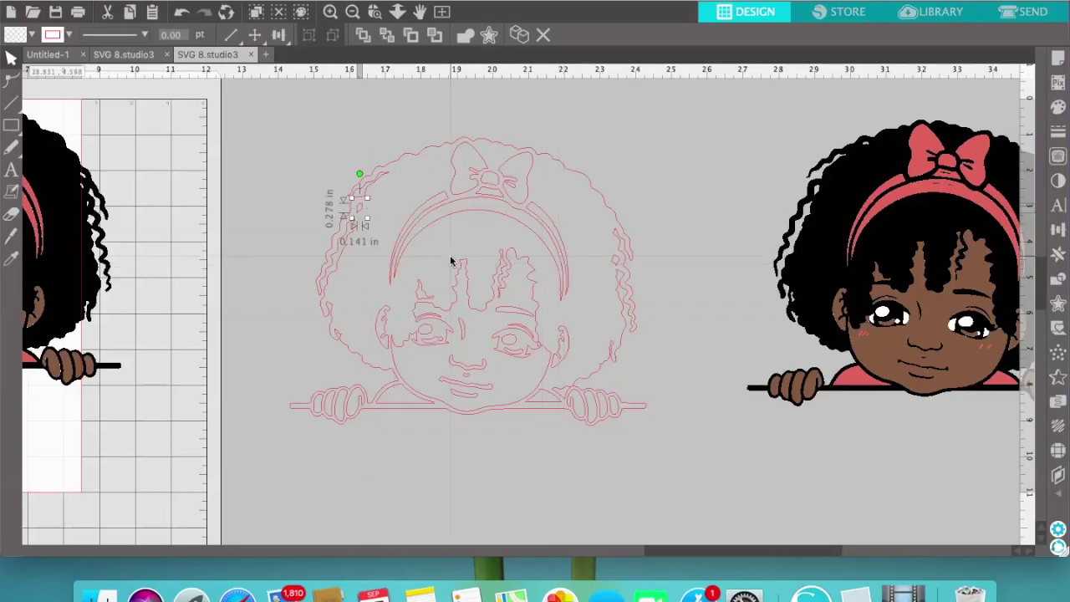
{"action": "left_click", "coordinate": [412, 231]}
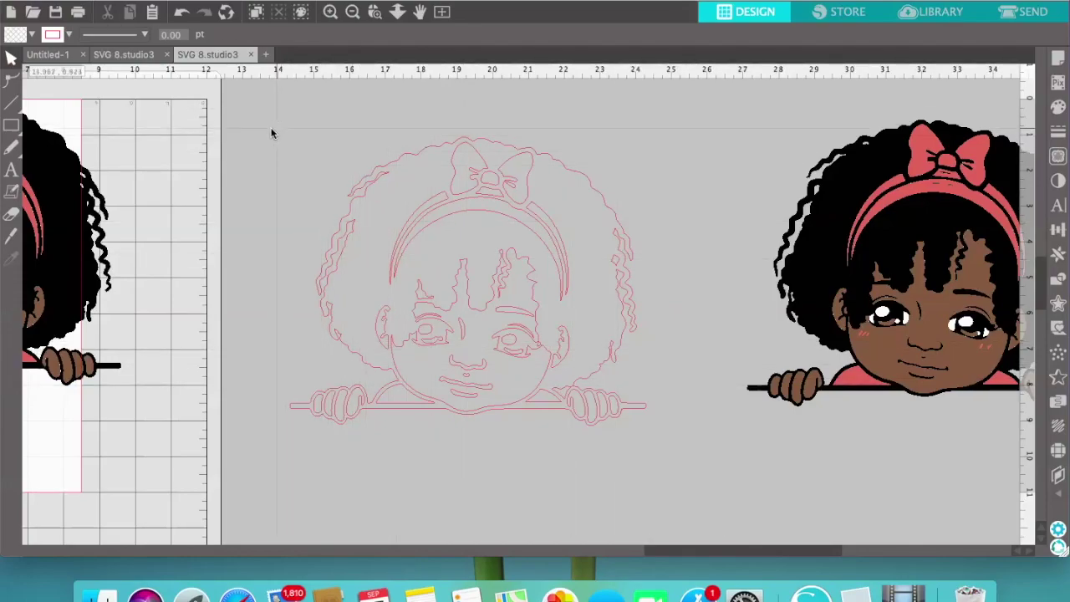
Select all the traced outlines of the girl and set their line color to black
{"action": "left_click_drag", "start_coordinate": [263, 128], "coordinate": [665, 490]}
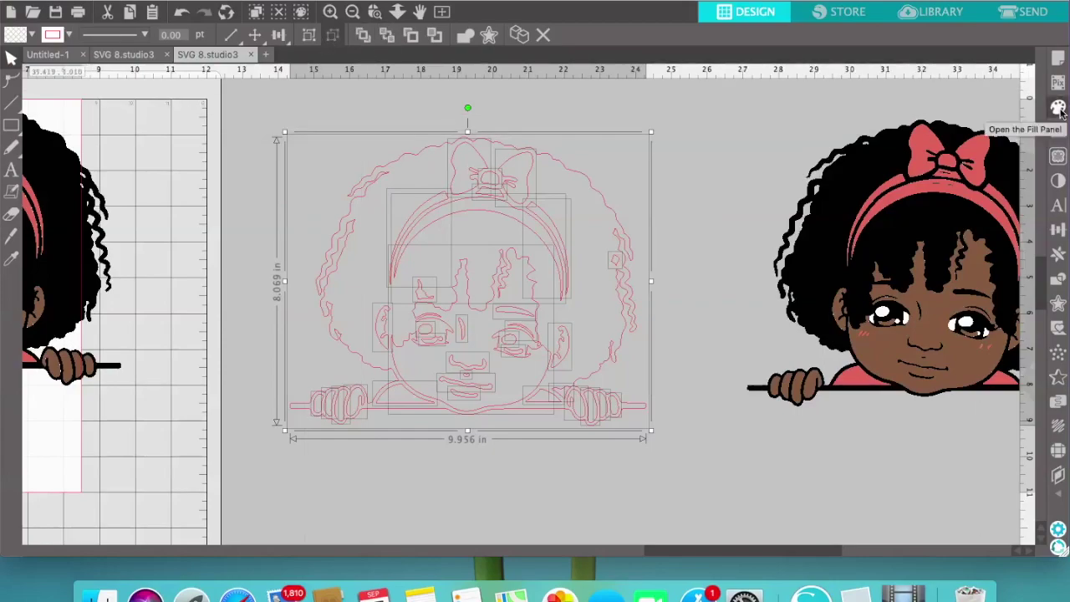
{"action": "left_click", "coordinate": [1058, 135]}
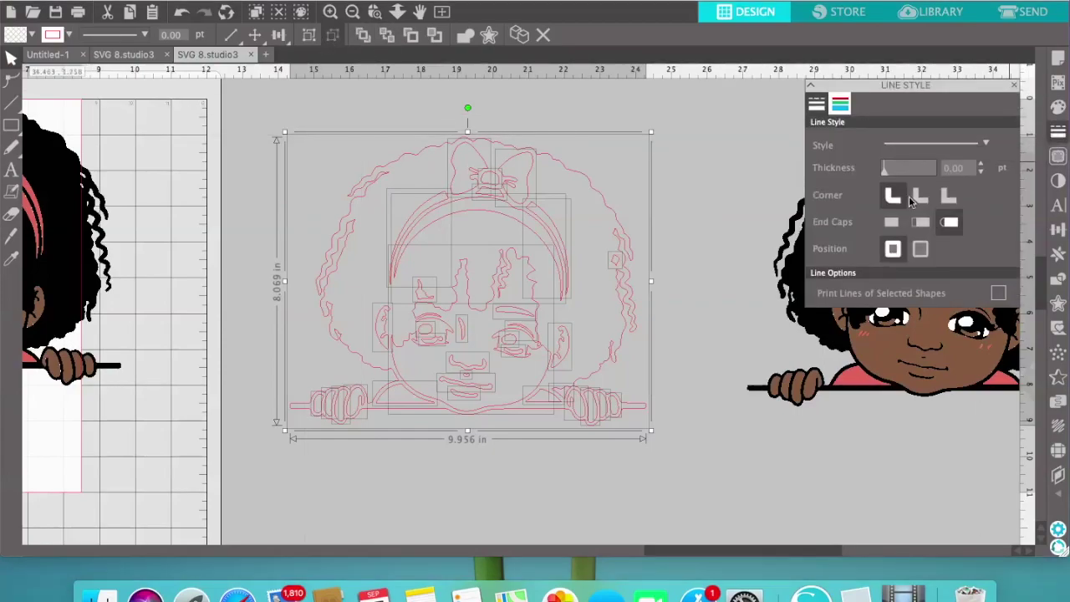
{"action": "left_click", "coordinate": [842, 106]}
{"action": "left_click", "coordinate": [917, 158]}
{"action": "left_click", "coordinate": [732, 296]}
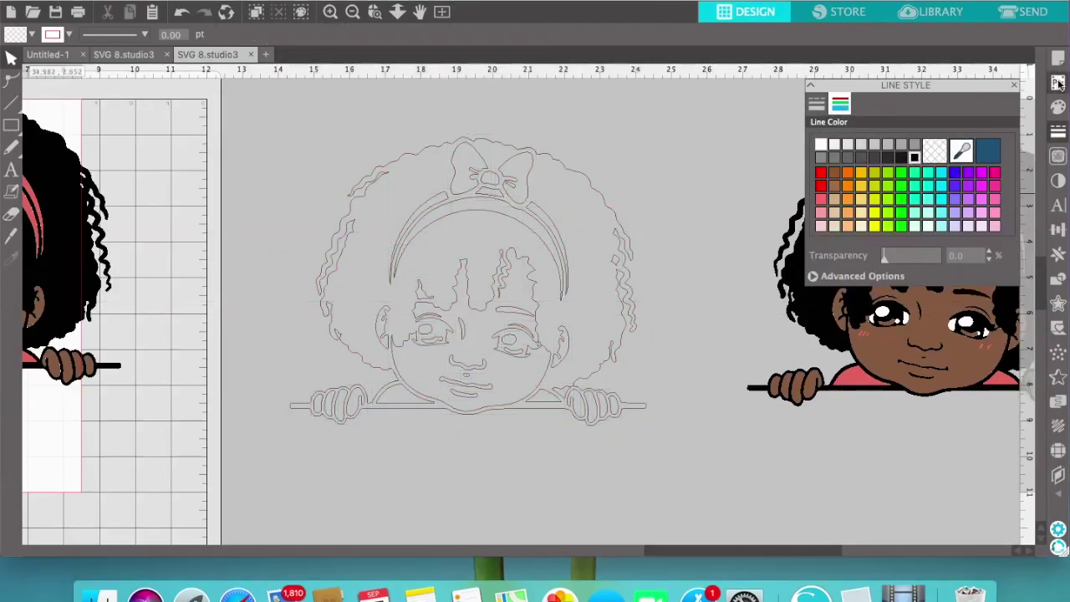
Fill all the traced shapes with black and combine them into one compound path
{"action": "left_click", "coordinate": [1058, 107]}
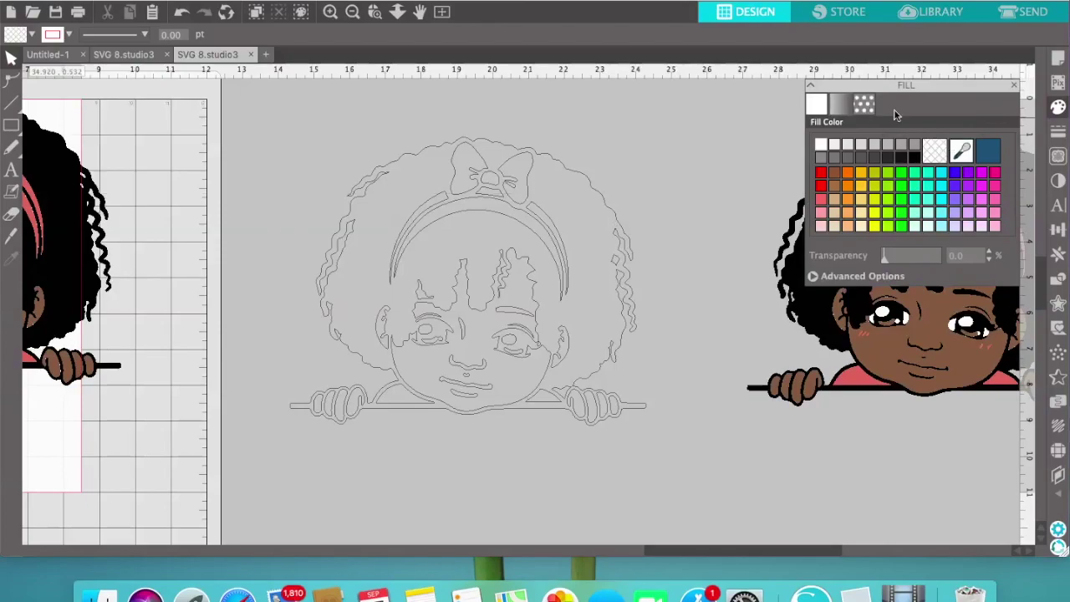
{"action": "left_click", "coordinate": [915, 158]}
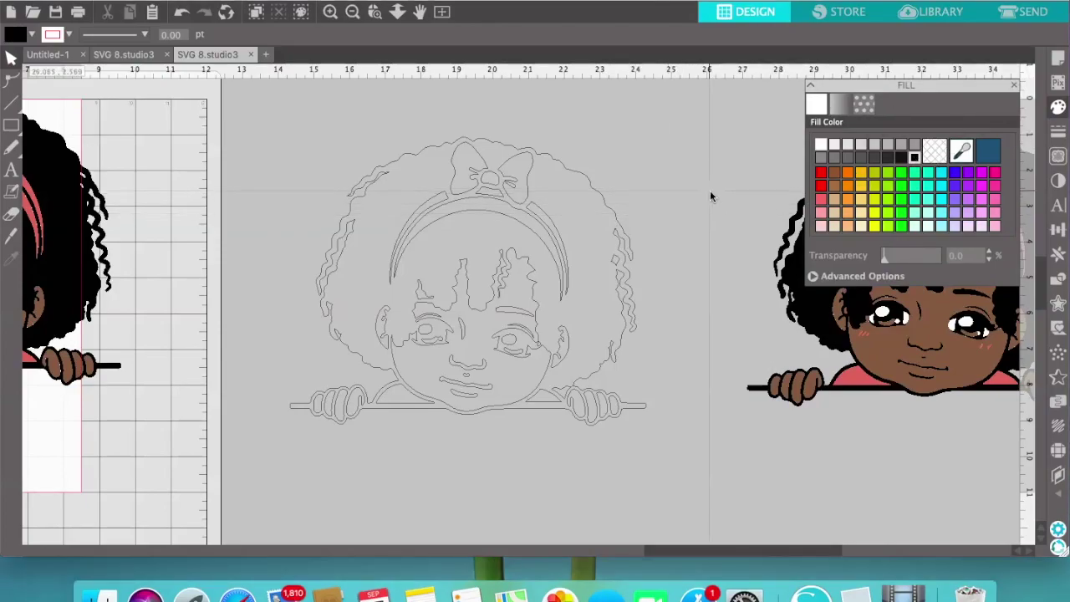
{"action": "left_click_drag", "start_coordinate": [274, 127], "coordinate": [680, 424]}
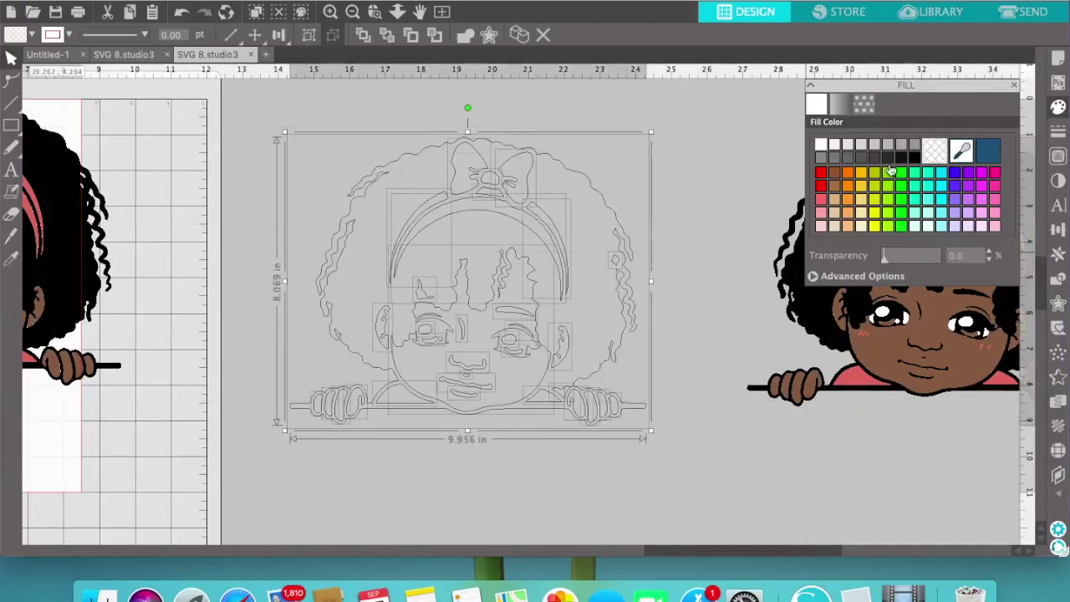
{"action": "left_click", "coordinate": [913, 158]}
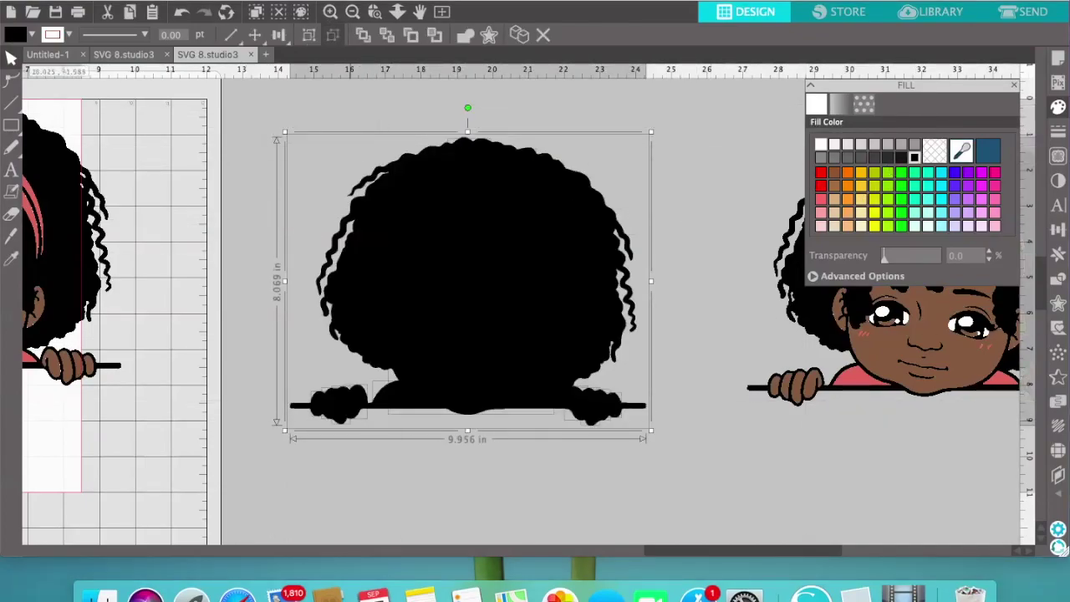
{"action": "left_click", "coordinate": [305, 1]}
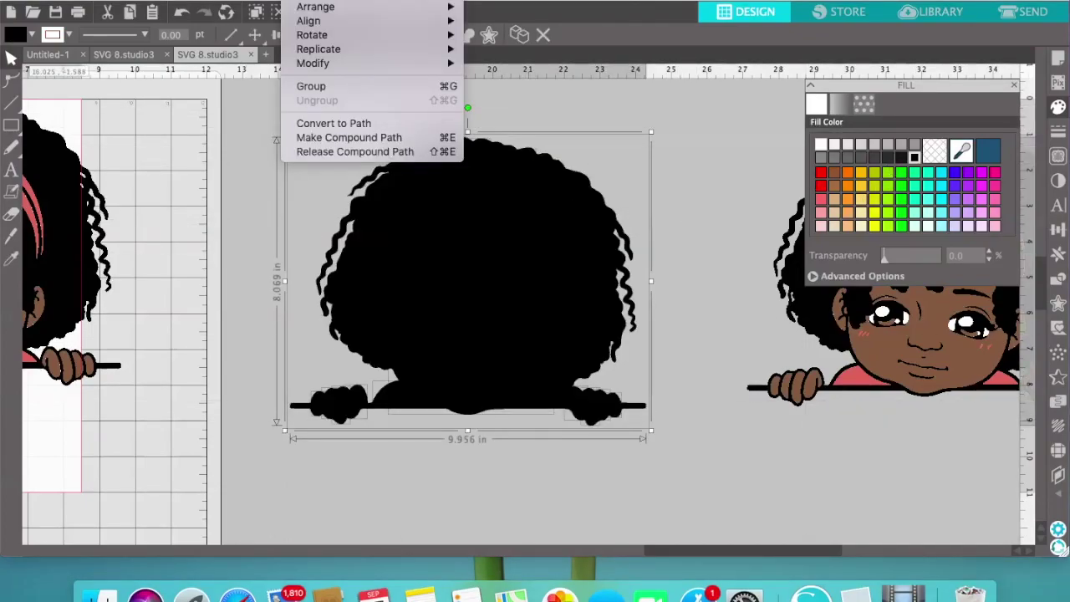
{"action": "left_click", "coordinate": [352, 138]}
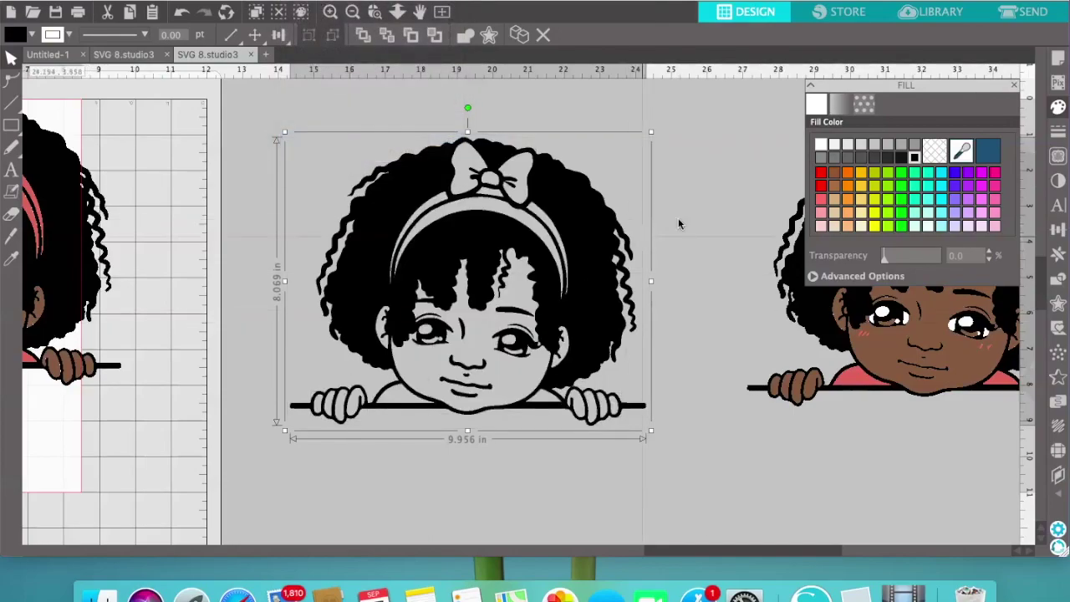
Close the fill settings, shift the colored girl slightly away from the line art, and select the whole black line-art girl
{"action": "left_click", "coordinate": [1013, 86]}
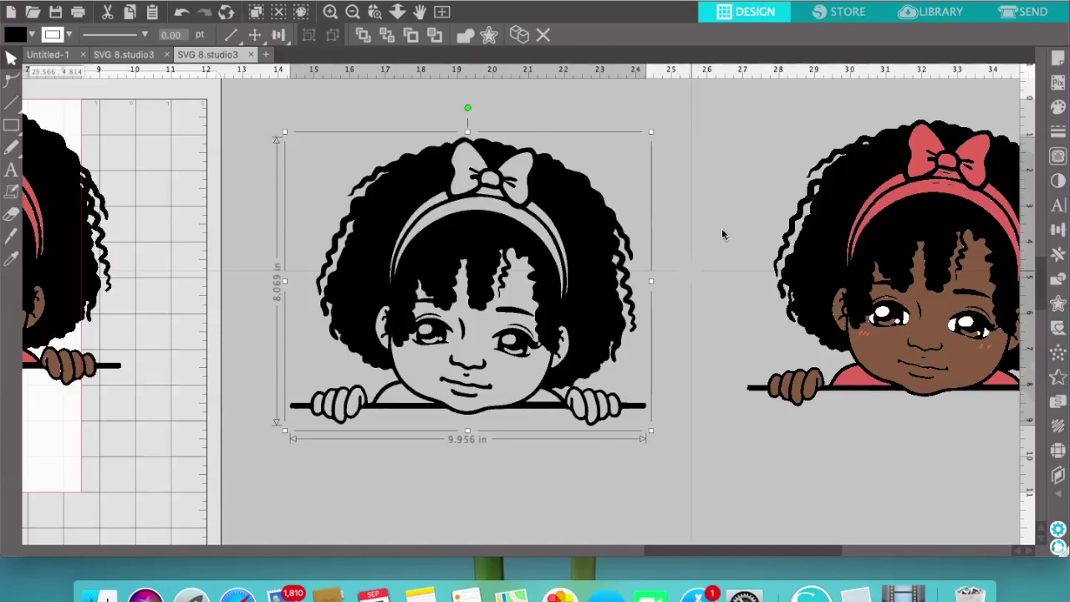
{"action": "left_click", "coordinate": [703, 244]}
{"action": "left_click_drag", "start_coordinate": [884, 242], "coordinate": [905, 245]}
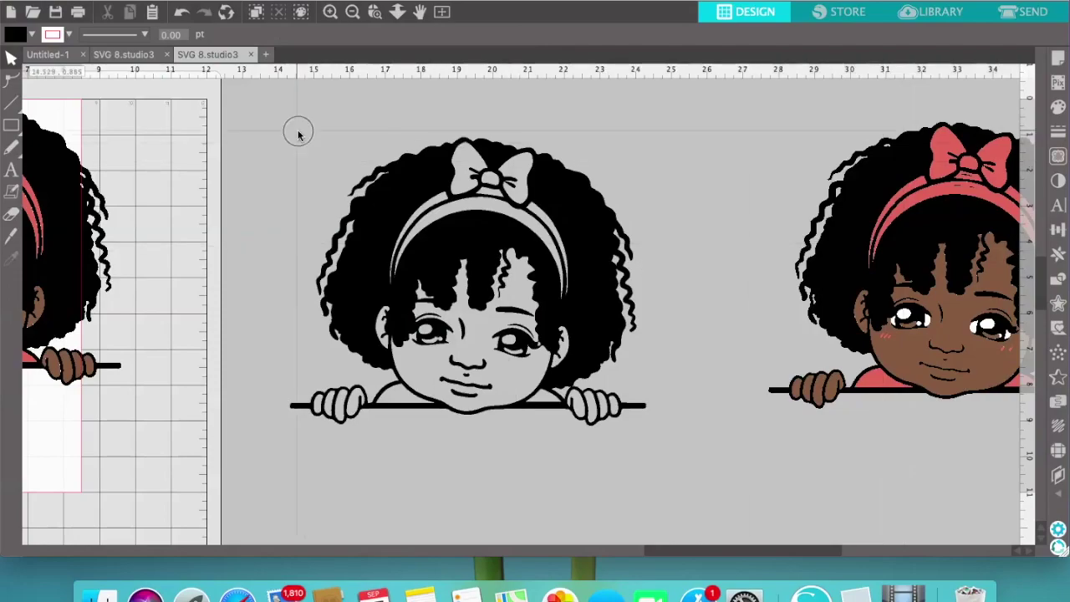
{"action": "left_click_drag", "start_coordinate": [299, 133], "coordinate": [688, 418]}
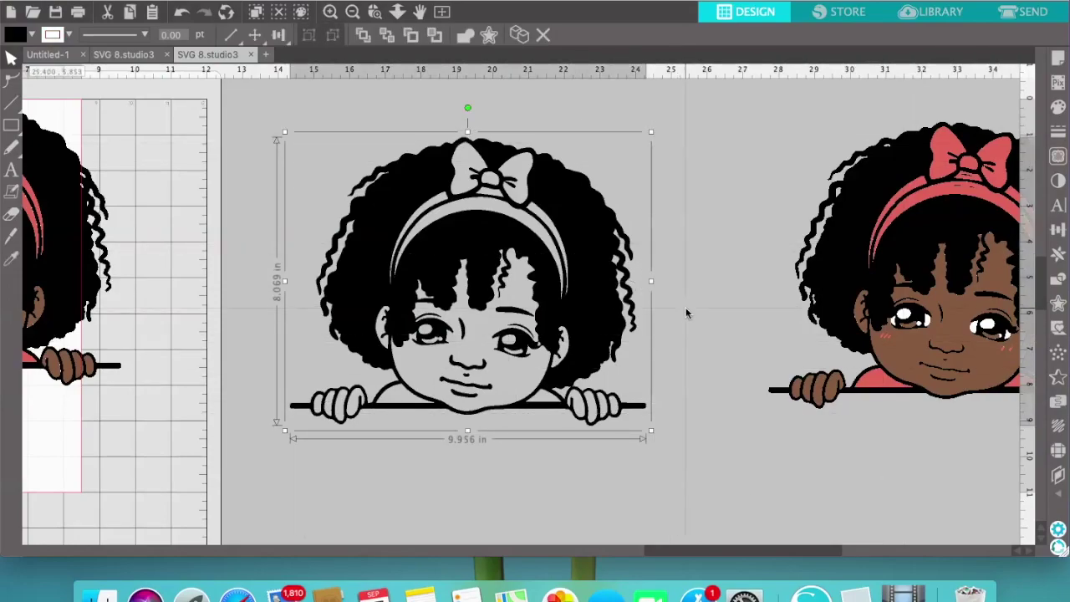
{"action": "mouse_move", "coordinate": [559, 330]}
{"action": "left_mouse_down"}
{"action": "mouse_move", "coordinate": [552, 316]}
{"action": "mouse_move", "coordinate": [563, 311]}
{"action": "left_mouse_up"}
Open the cut preparation view and move the black line-art girl onto the cutting page
{"action": "left_click", "coordinate": [1033, 11]}
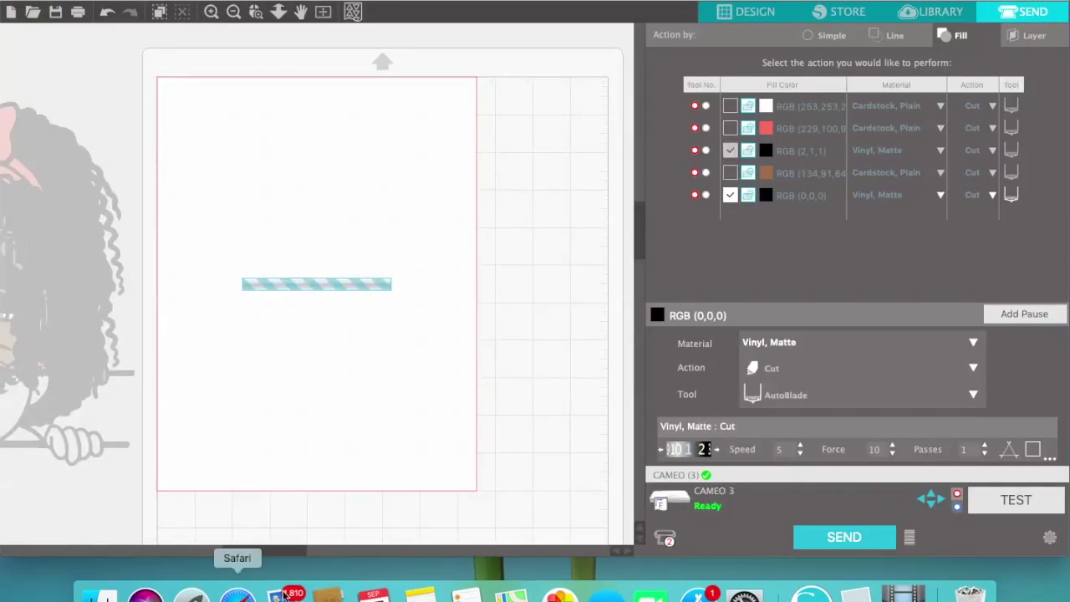
{"action": "left_click", "coordinate": [436, 553]}
{"action": "left_click", "coordinate": [437, 553]}
{"action": "left_click_drag", "start_coordinate": [399, 551], "coordinate": [354, 552]}
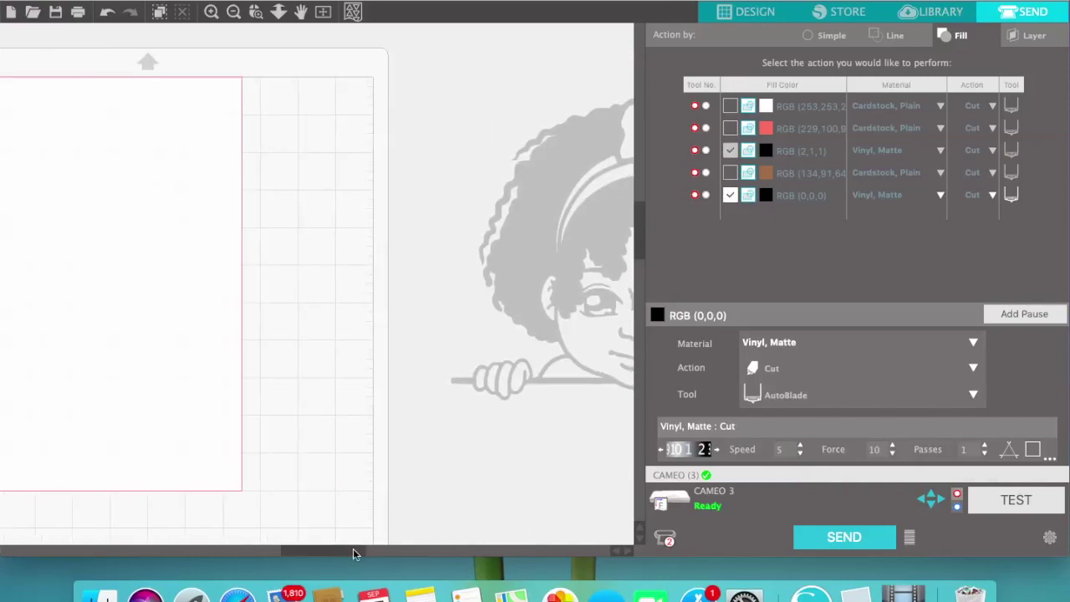
{"action": "left_click_drag", "start_coordinate": [593, 284], "coordinate": [275, 269]}
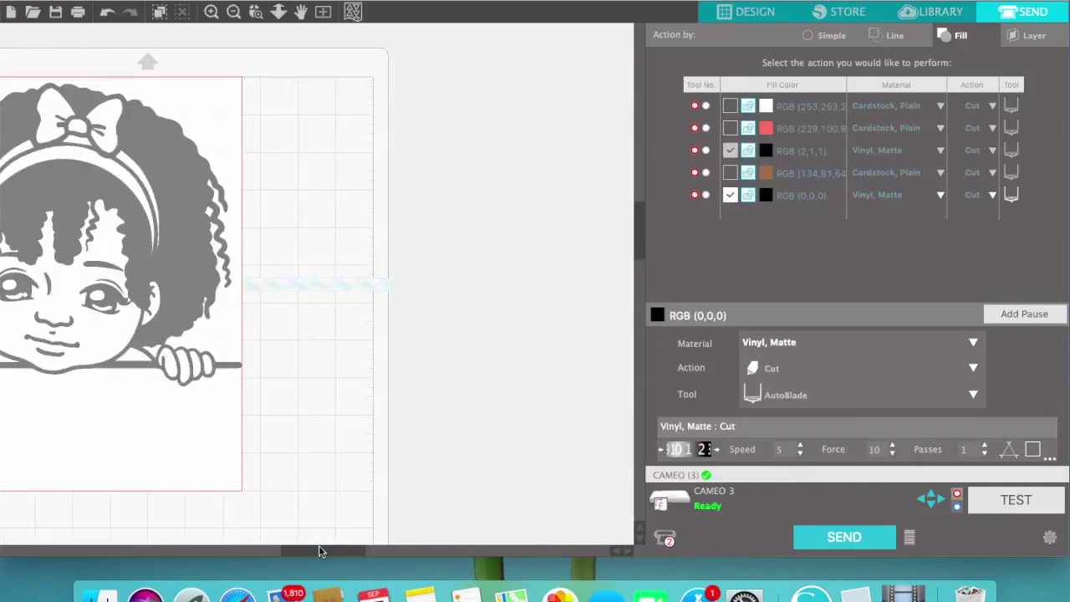
{"action": "left_click_drag", "start_coordinate": [323, 553], "coordinate": [267, 552]}
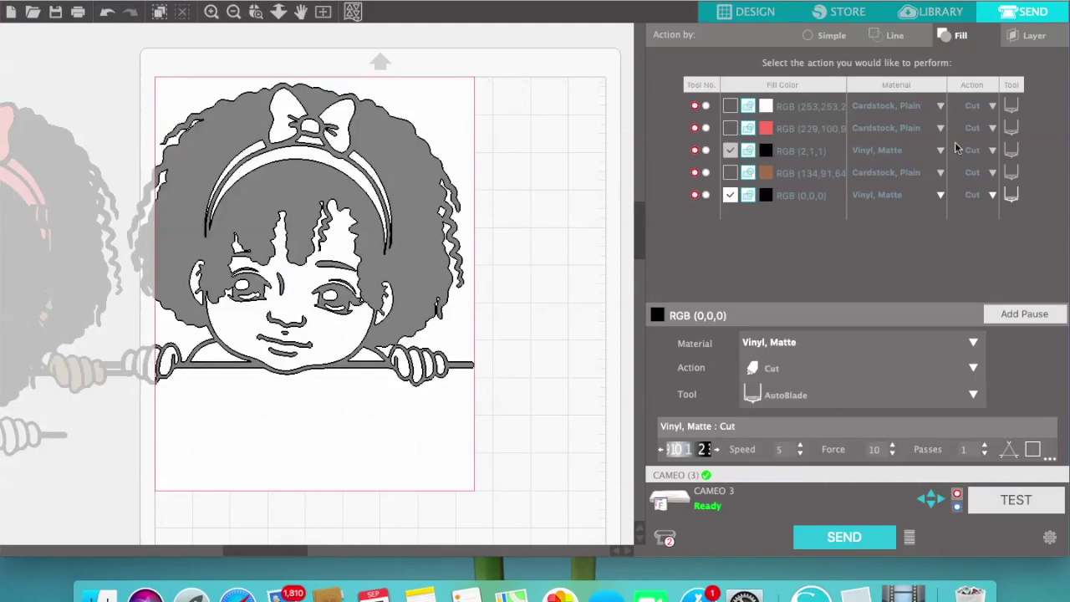
Set the cut action to the simple mode and shift the line-art girl slightly to the right on the page
{"action": "left_click", "coordinate": [828, 38]}
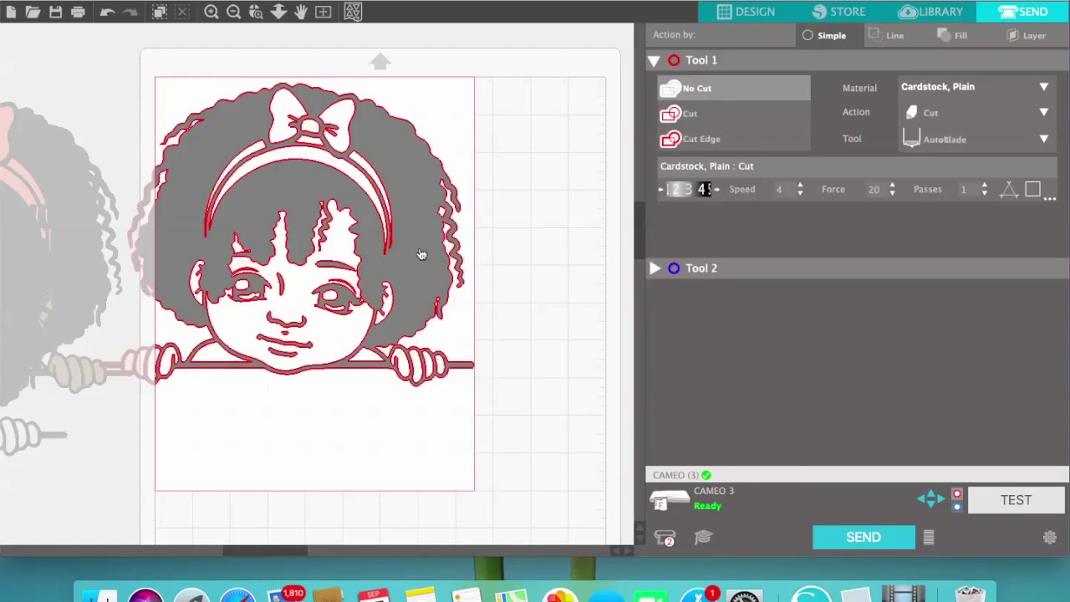
{"action": "left_click", "coordinate": [434, 260]}
{"action": "left_click", "coordinate": [361, 289]}
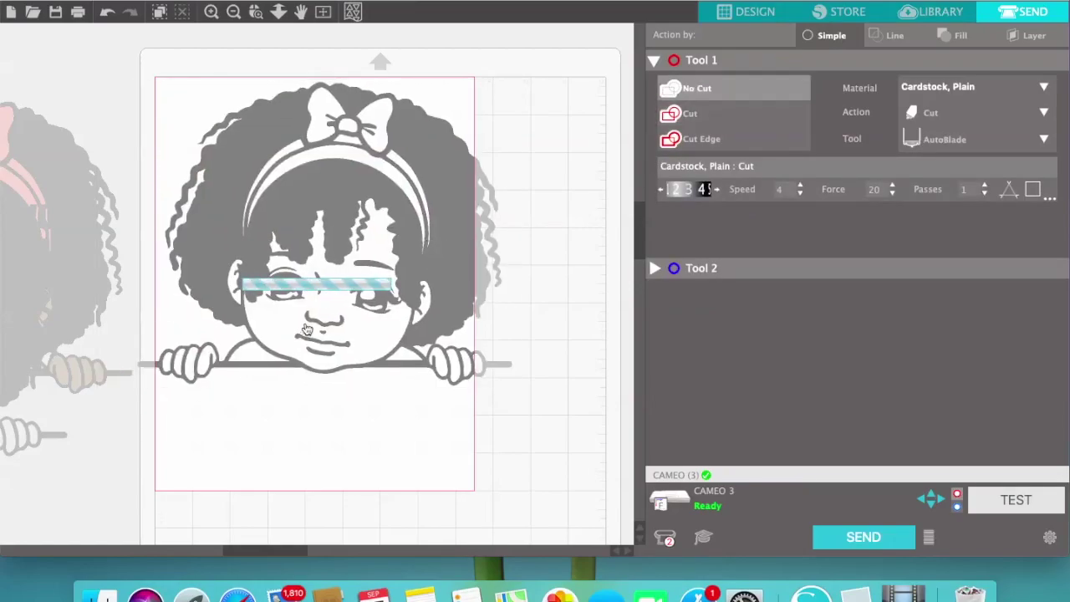
{"action": "left_click", "coordinate": [329, 301]}
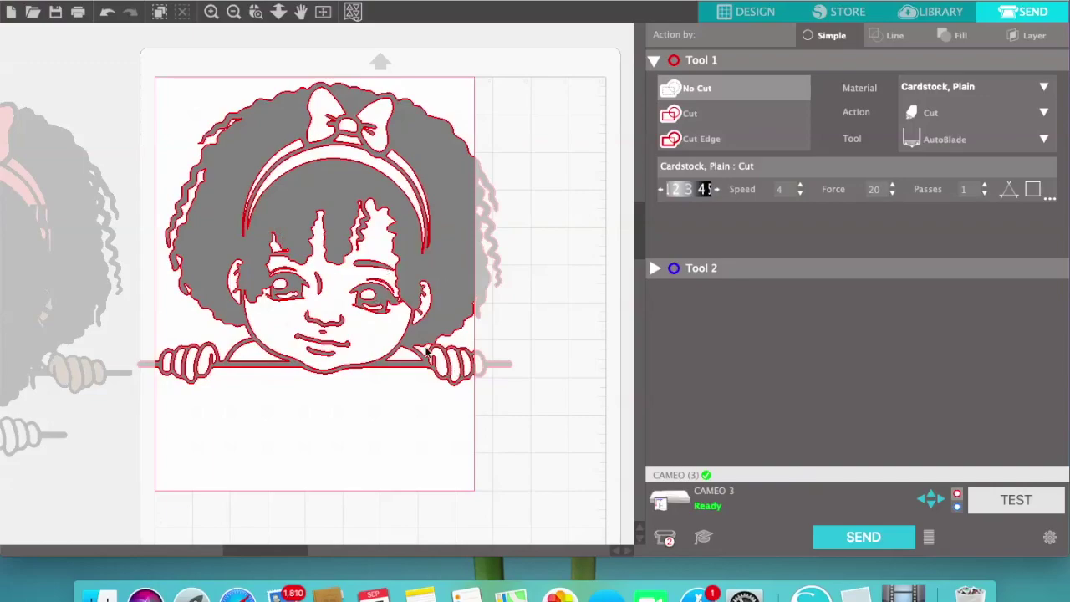
Compare the girl's cut lines in the fill-color mode with those in the simple mode
{"action": "left_click", "coordinate": [958, 37]}
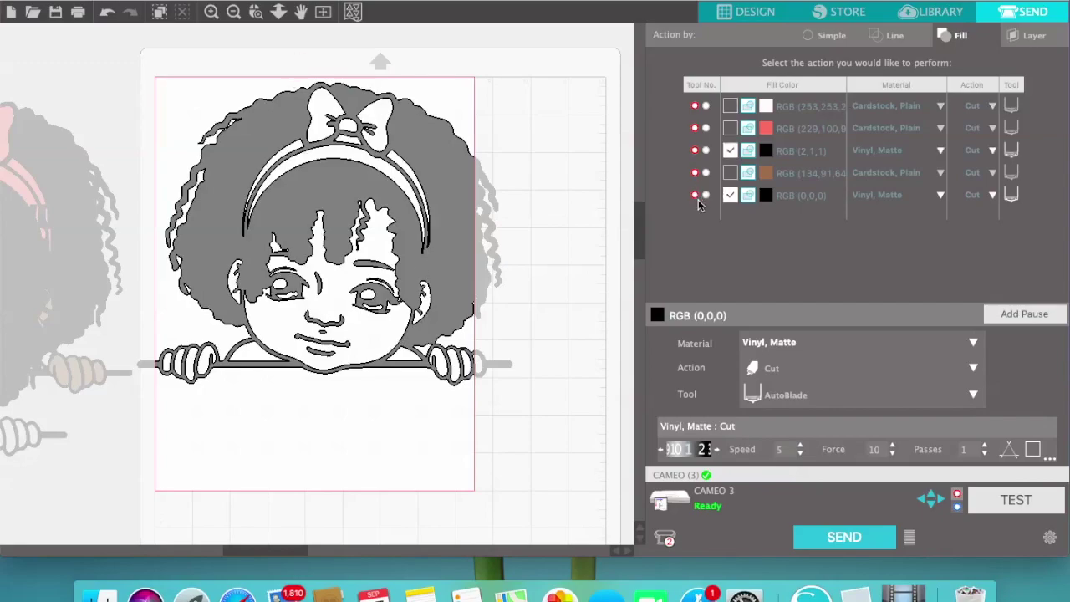
{"action": "left_click", "coordinate": [830, 36]}
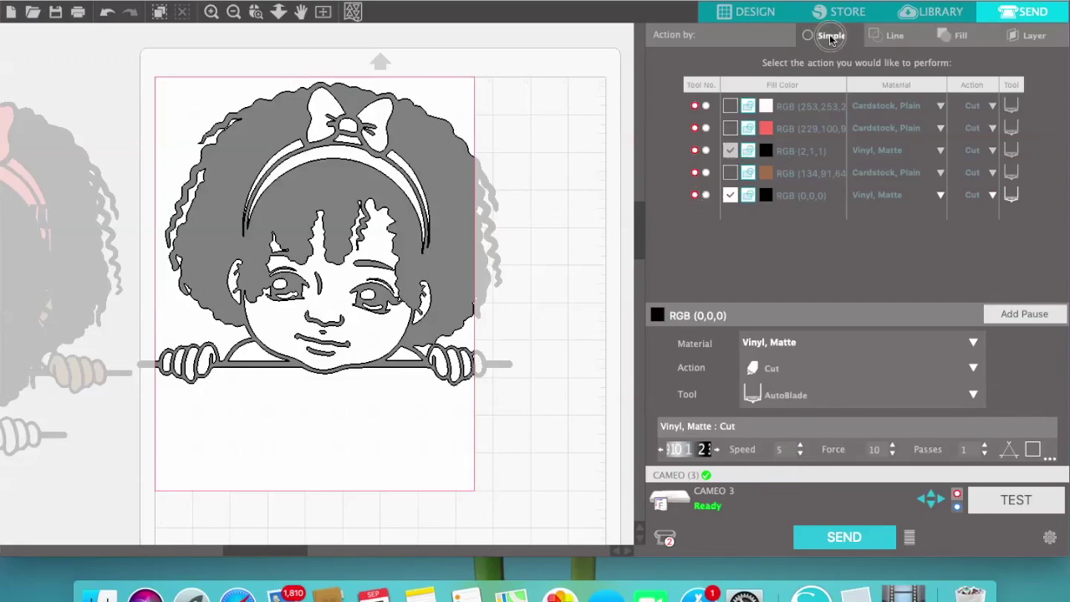
{"action": "left_click", "coordinate": [448, 309]}
{"action": "left_click", "coordinate": [388, 334]}
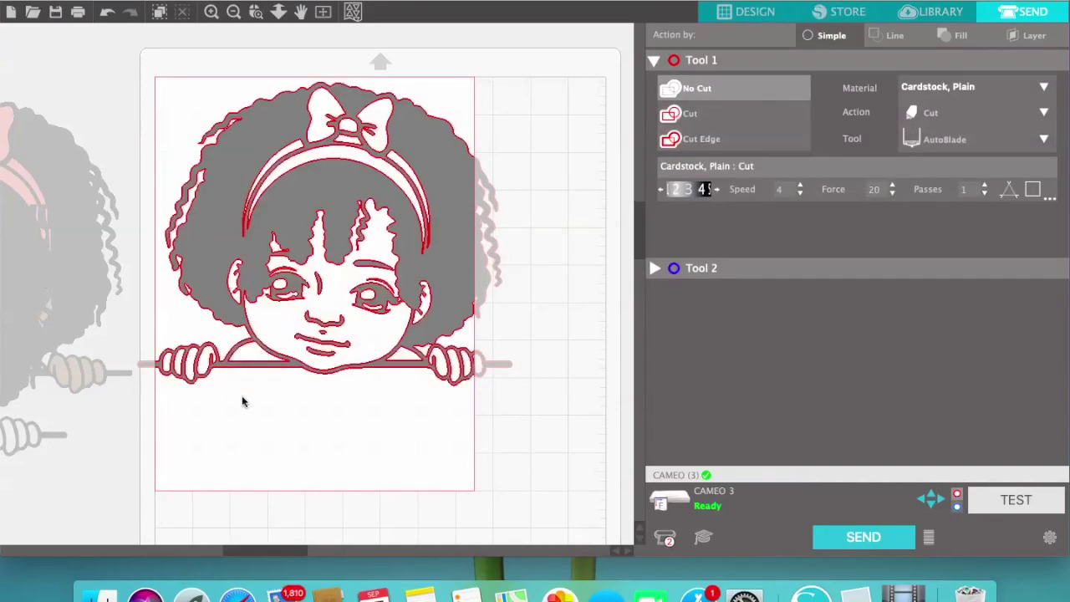
Return to the design view and scale the line-art girl down to about 5.4 in wide near the top of the page
{"action": "left_click", "coordinate": [747, 20]}
{"action": "left_click_drag", "start_coordinate": [273, 219], "coordinate": [101, 221]}
{"action": "left_click", "coordinate": [592, 326]}
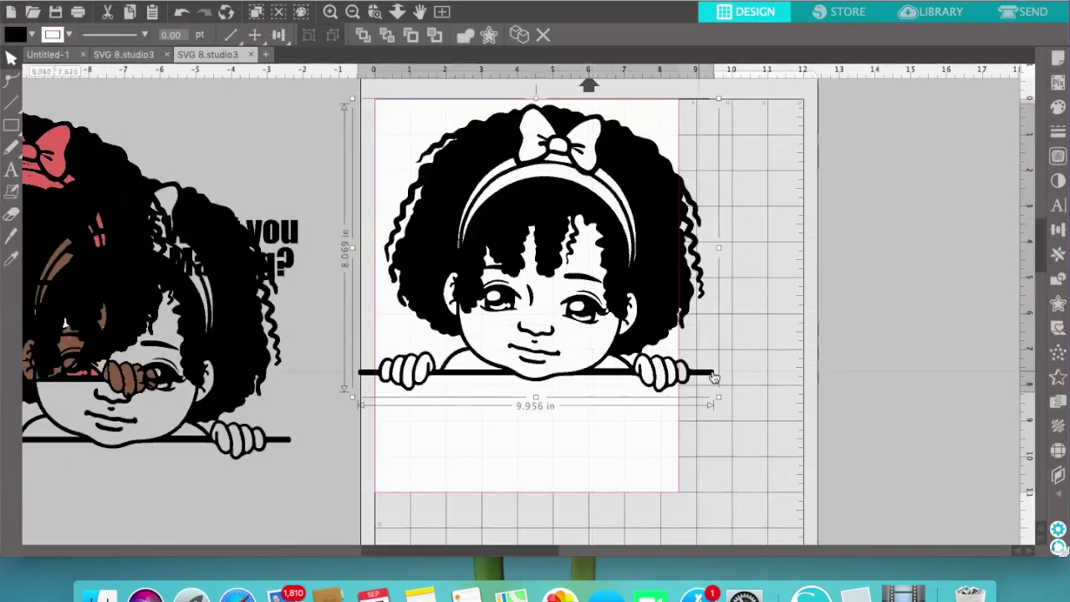
{"action": "left_click_drag", "start_coordinate": [715, 398], "coordinate": [577, 237]}
{"action": "left_click_drag", "start_coordinate": [505, 204], "coordinate": [574, 208]}
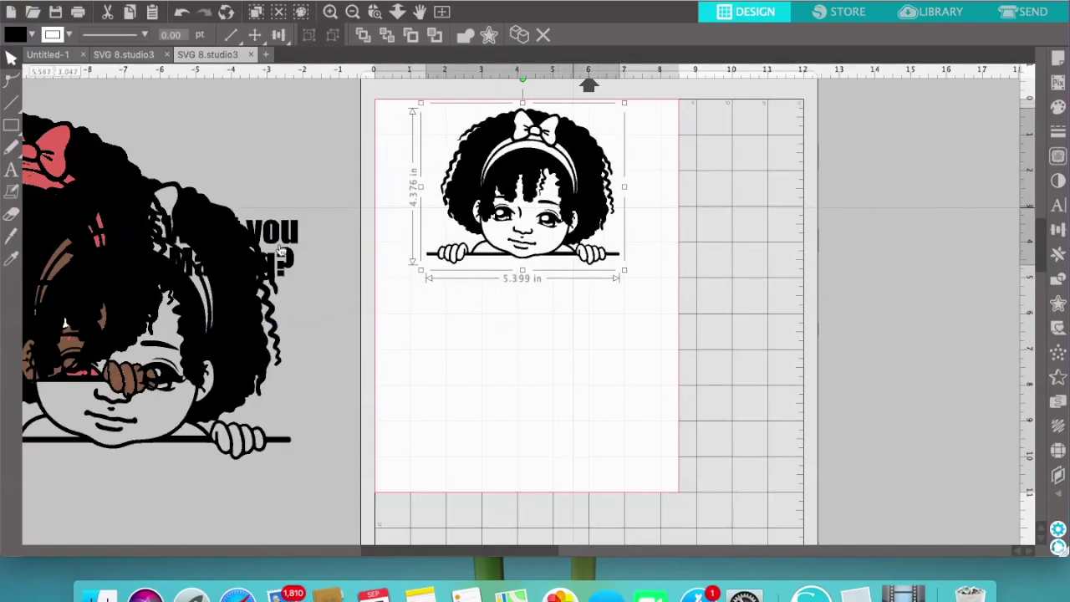
Bring the "What you Making?" text onto the page beside the girl and scale the girl down to about 3.55 in wide
{"action": "left_click_drag", "start_coordinate": [270, 236], "coordinate": [591, 308]}
{"action": "left_click_drag", "start_coordinate": [582, 219], "coordinate": [527, 212]}
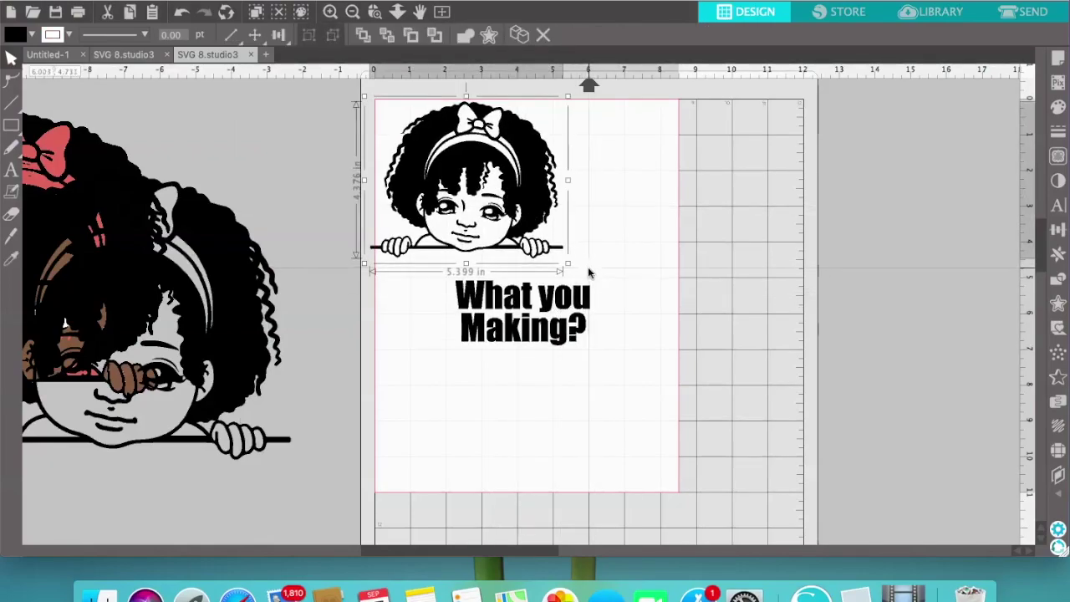
{"action": "left_click_drag", "start_coordinate": [567, 261], "coordinate": [508, 202]}
{"action": "left_click_drag", "start_coordinate": [474, 142], "coordinate": [506, 169]}
{"action": "left_click_drag", "start_coordinate": [545, 315], "coordinate": [615, 173]}
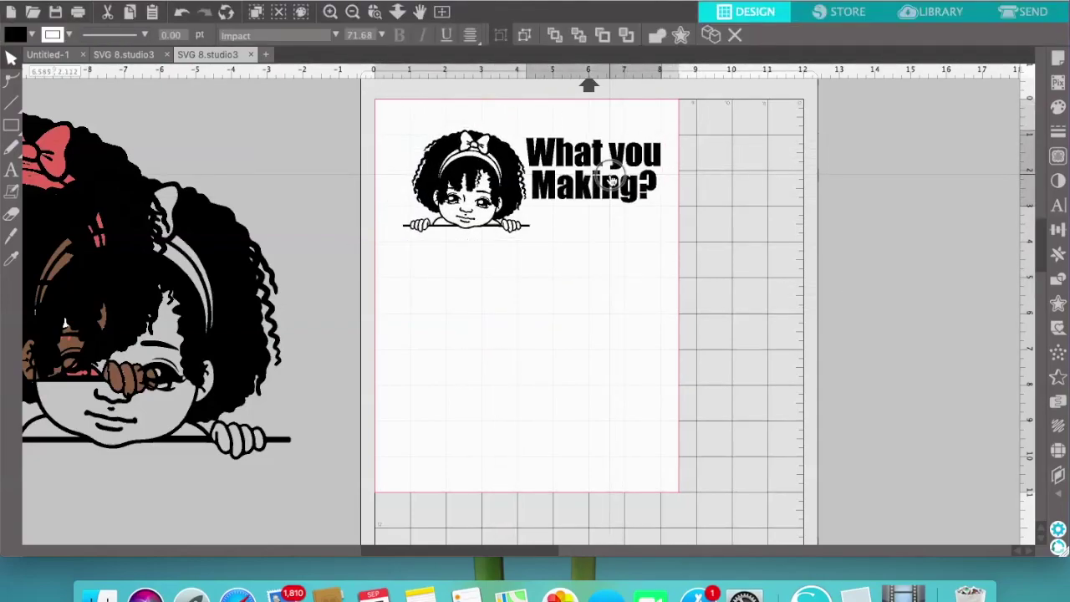
{"action": "left_click", "coordinate": [475, 209]}
{"action": "left_click_drag", "start_coordinate": [474, 213], "coordinate": [461, 204]}
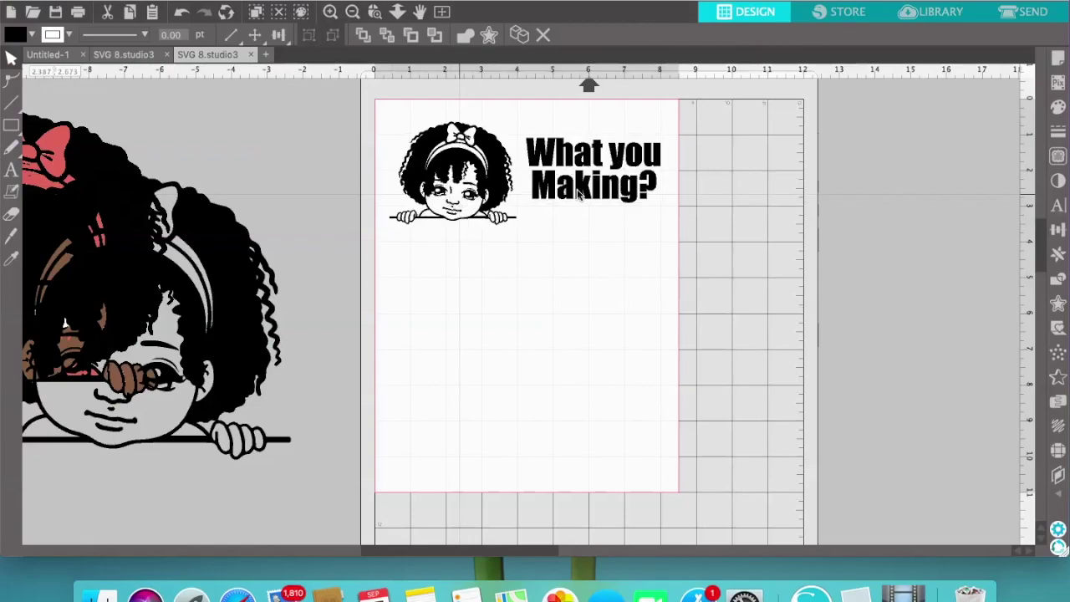
{"action": "left_click_drag", "start_coordinate": [596, 198], "coordinate": [590, 201]}
Enlarge the small line-art girl to about 4.03 in wide and try the "What you Making?" text beneath her
{"action": "left_click", "coordinate": [452, 198]}
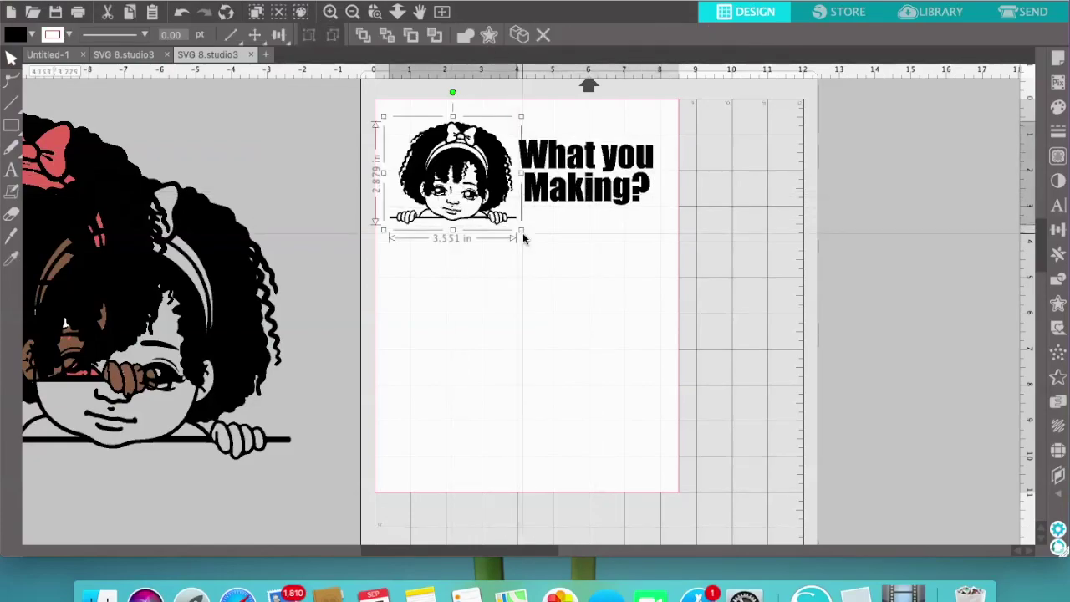
{"action": "left_click_drag", "start_coordinate": [524, 234], "coordinate": [533, 251]}
{"action": "left_click", "coordinate": [568, 289]}
{"action": "left_click_drag", "start_coordinate": [585, 172], "coordinate": [484, 286]}
{"action": "left_click_drag", "start_coordinate": [493, 179], "coordinate": [484, 161]}
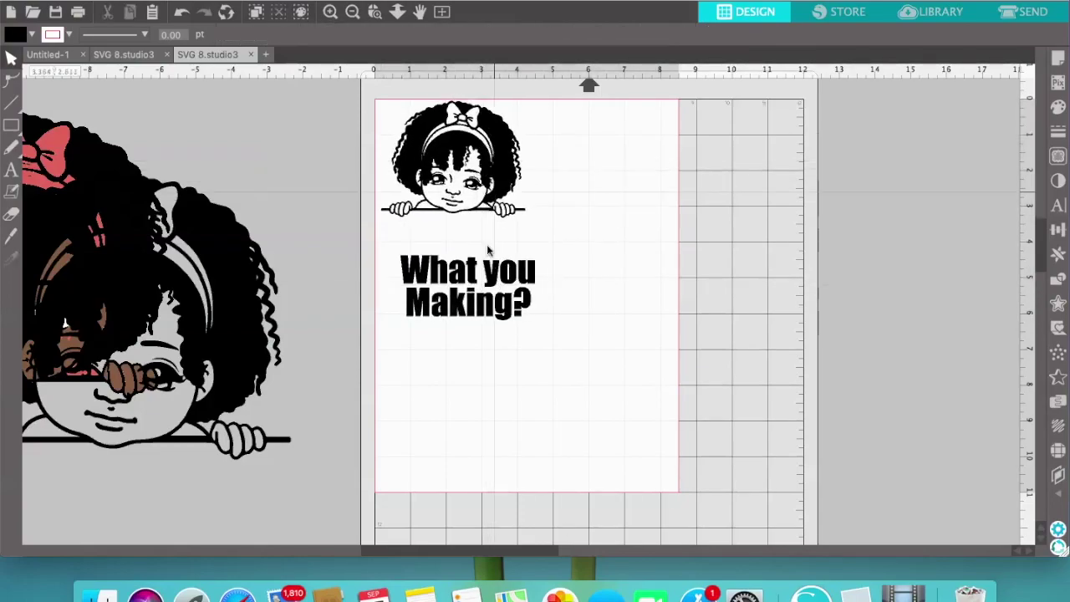
Place the "What you Making?" text to the right of the girl, scale it down slightly, and center it beside her
{"action": "left_click_drag", "start_coordinate": [481, 280], "coordinate": [610, 156]}
{"action": "left_click_drag", "start_coordinate": [500, 163], "coordinate": [501, 176]}
{"action": "mouse_move", "coordinate": [603, 166]}
{"action": "left_mouse_down"}
{"action": "mouse_move", "coordinate": [601, 178]}
{"action": "mouse_move", "coordinate": [611, 177]}
{"action": "left_mouse_up"}
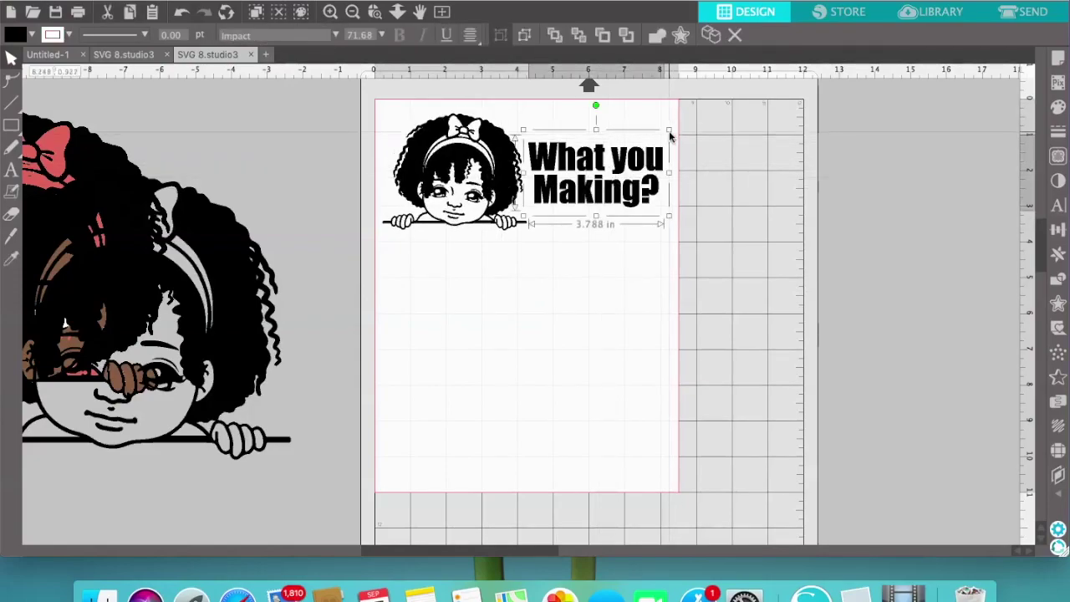
{"action": "left_click_drag", "start_coordinate": [669, 130], "coordinate": [643, 142]}
{"action": "left_click_drag", "start_coordinate": [586, 182], "coordinate": [598, 178]}
{"action": "left_click_drag", "start_coordinate": [422, 170], "coordinate": [430, 171]}
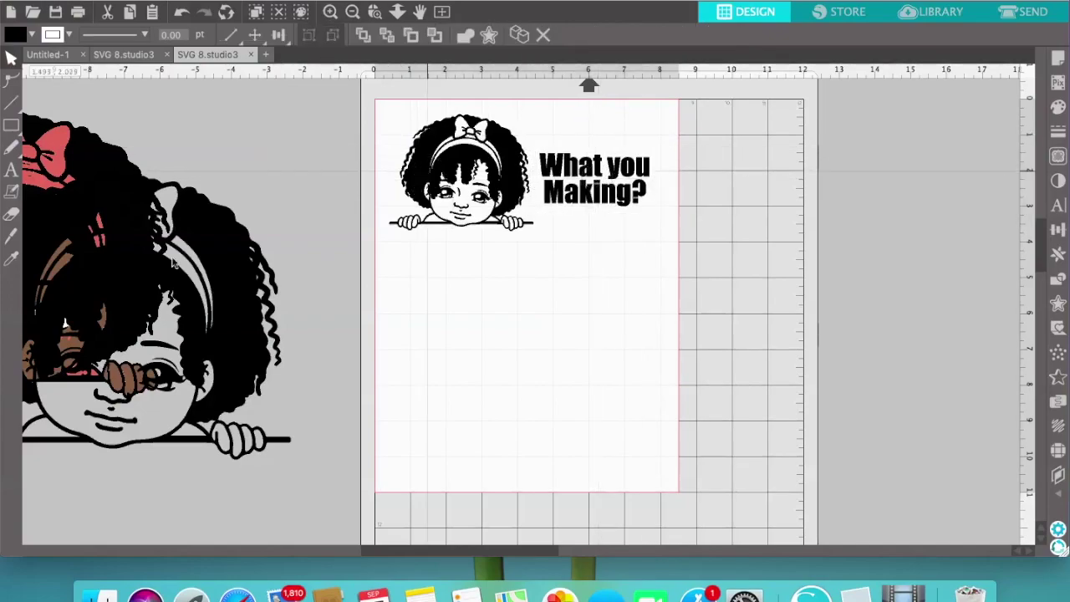
Separate the overlapping large drawings, with the colored girl left of the page and the line-art girl to its right
{"action": "left_click", "coordinate": [334, 188]}
{"action": "left_click", "coordinate": [50, 205]}
{"action": "left_click_drag", "start_coordinate": [100, 186], "coordinate": [996, 151]}
{"action": "left_click_drag", "start_coordinate": [63, 191], "coordinate": [241, 226]}
{"action": "left_click", "coordinate": [359, 213]}
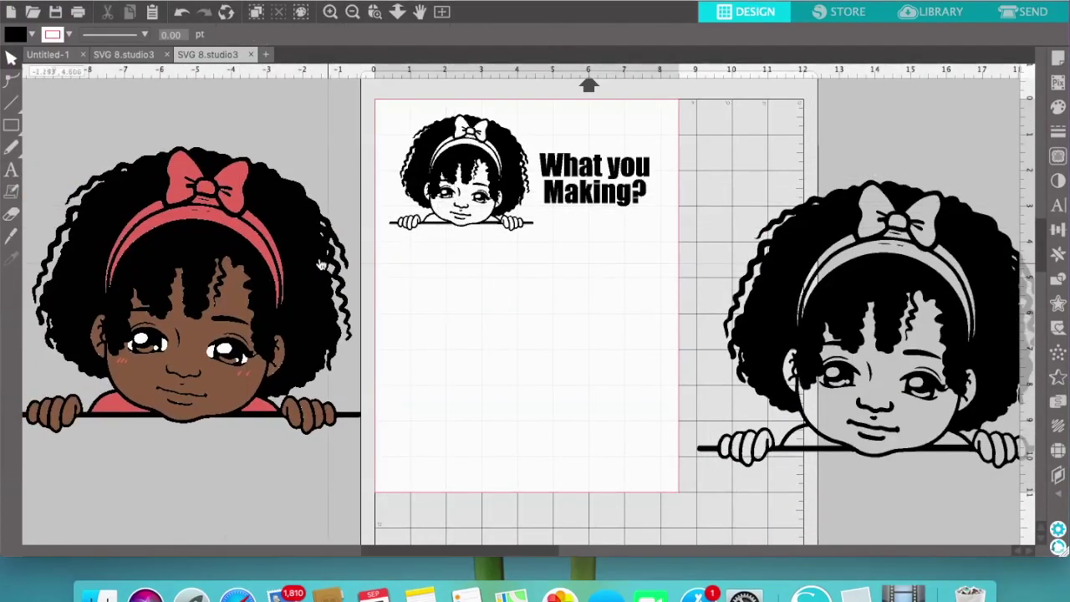
Try deleting the large line-art girl to the right of the page, and undo the deletion
{"action": "left_click", "coordinate": [823, 328]}
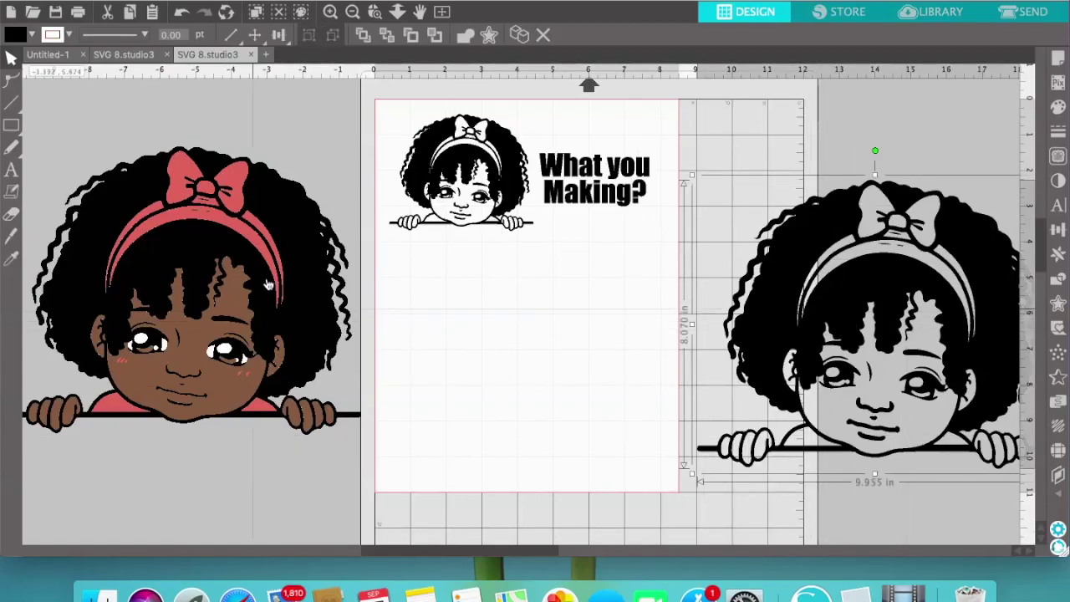
{"action": "left_click", "coordinate": [268, 284]}
{"action": "left_click_drag", "start_coordinate": [891, 273], "coordinate": [912, 269]}
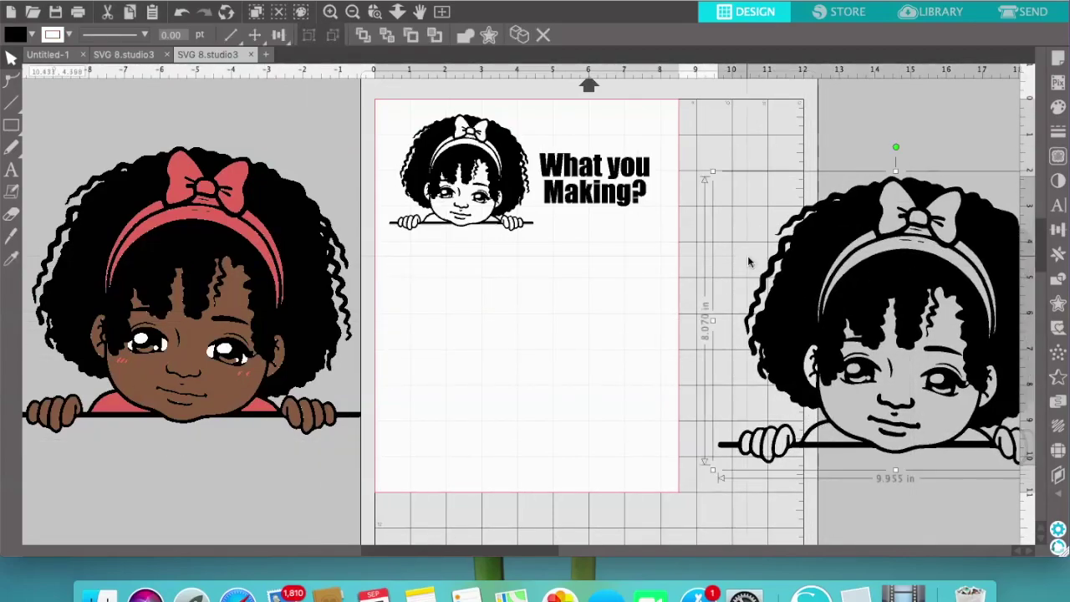
{"action": "key", "text": "Delete"}
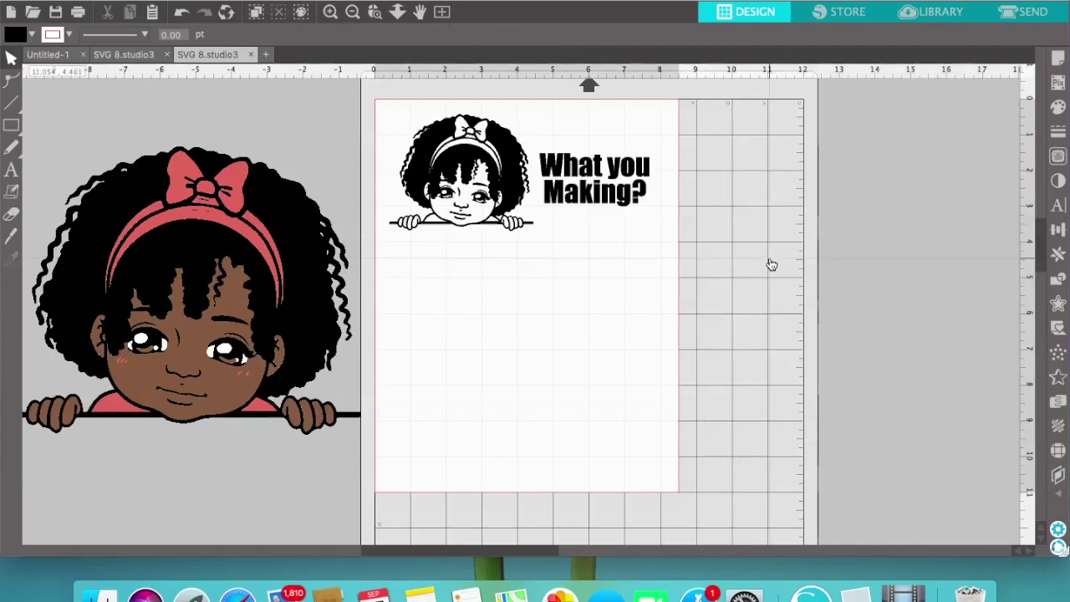
{"action": "left_click", "coordinate": [182, 12]}
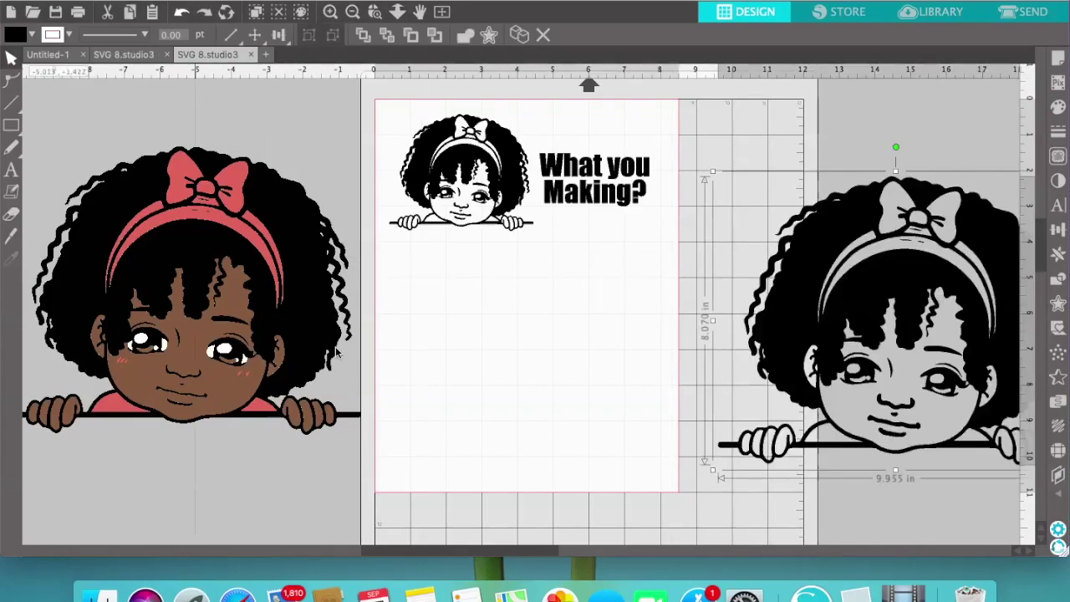
Place the large line-art girl beside the colored girl off the page, and delete the small girl on the page
{"action": "left_click_drag", "start_coordinate": [429, 549], "coordinate": [682, 545]}
{"action": "left_click_drag", "start_coordinate": [410, 301], "coordinate": [762, 258]}
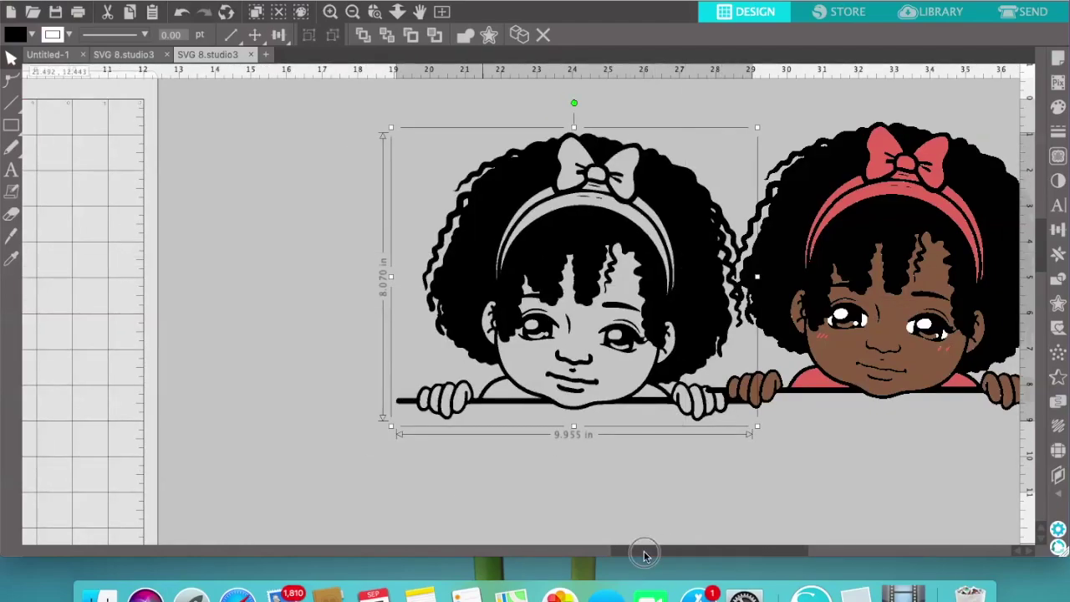
{"action": "left_click_drag", "start_coordinate": [643, 551], "coordinate": [479, 552]}
{"action": "left_click", "coordinate": [250, 194]}
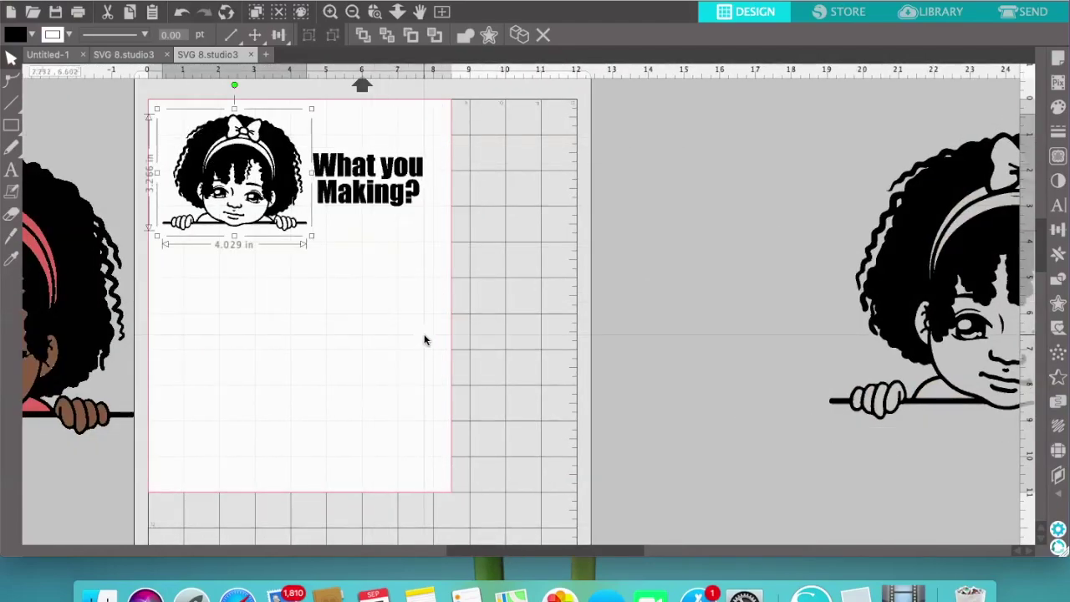
{"action": "key", "text": "Delete"}
Move the large line-art girl clear of the colored girl, try laying the colored girl over it, and undo the overlay
{"action": "left_click_drag", "start_coordinate": [579, 551], "coordinate": [691, 551]}
{"action": "left_click_drag", "start_coordinate": [622, 251], "coordinate": [550, 262]}
{"action": "left_click_drag", "start_coordinate": [910, 258], "coordinate": [535, 284]}
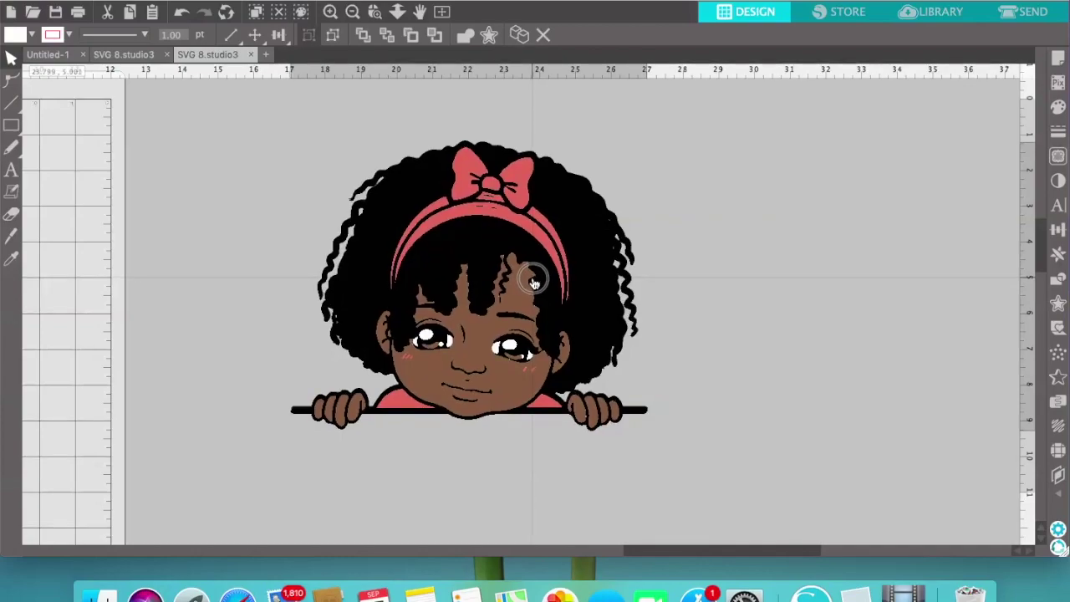
{"action": "key", "text": "super+z"}
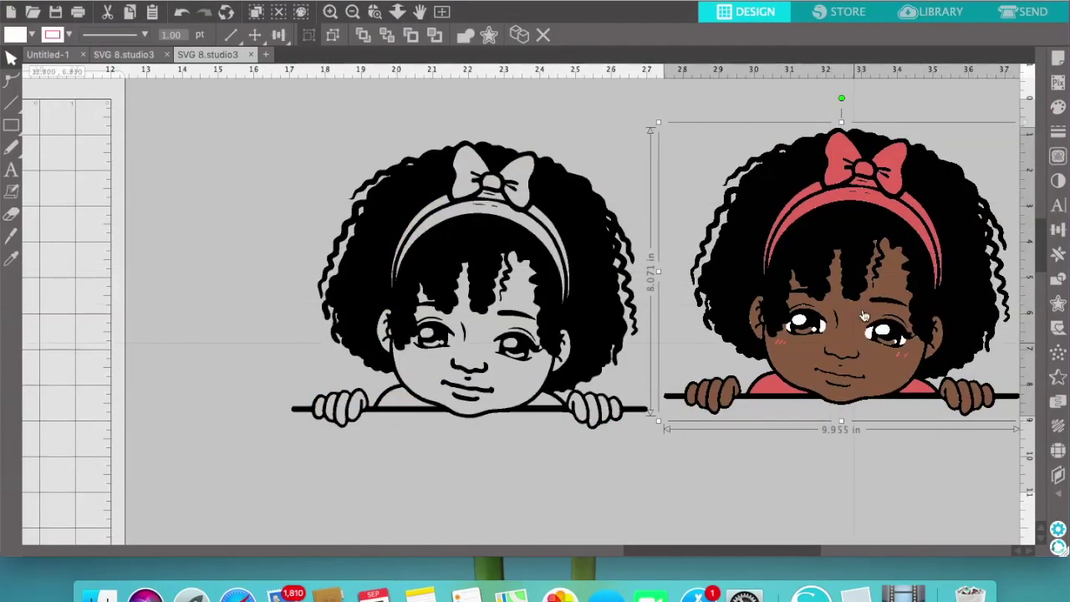
Delete the black hair and outline layer from the colored girl beside the line art
{"action": "left_click", "coordinate": [857, 500]}
{"action": "left_click", "coordinate": [850, 252]}
{"action": "key", "text": "Delete"}
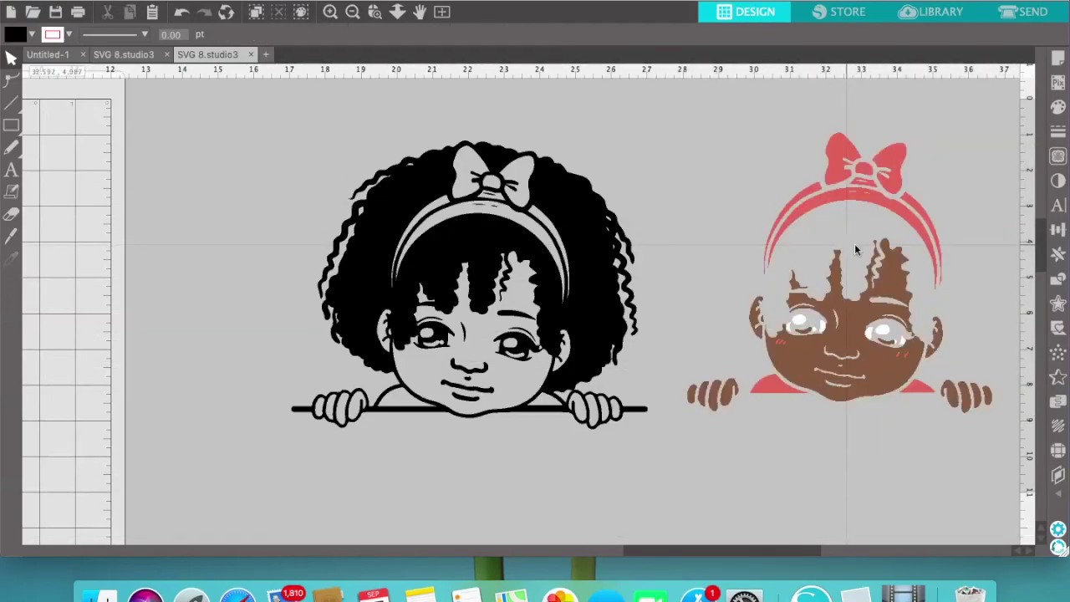
Align the brown skin layer over the face and hands of the line-art girl
{"action": "left_click", "coordinate": [854, 382]}
{"action": "left_click_drag", "start_coordinate": [879, 380], "coordinate": [506, 390]}
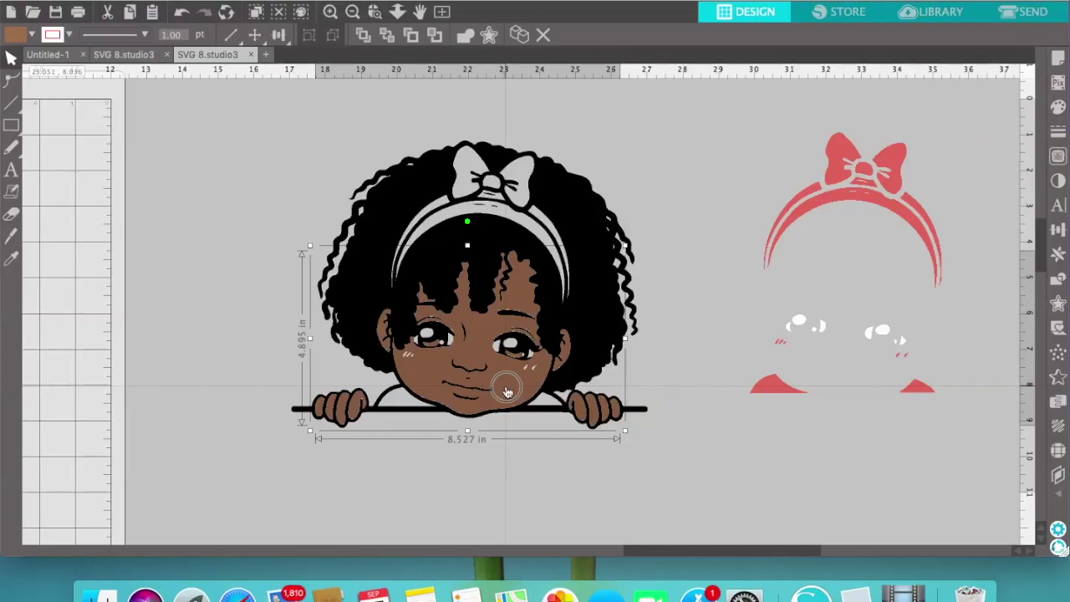
{"action": "left_click_drag", "start_coordinate": [565, 393], "coordinate": [508, 392]}
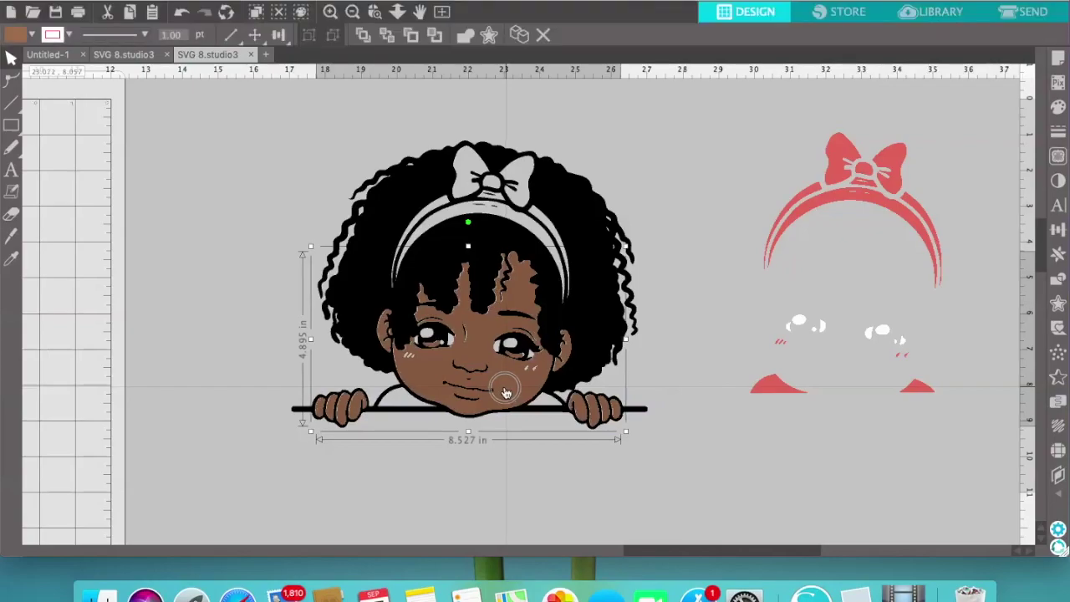
Move the brown skin layer off the line-art girl to the empty area below the red headband pieces
{"action": "left_click_drag", "start_coordinate": [507, 392], "coordinate": [817, 398]}
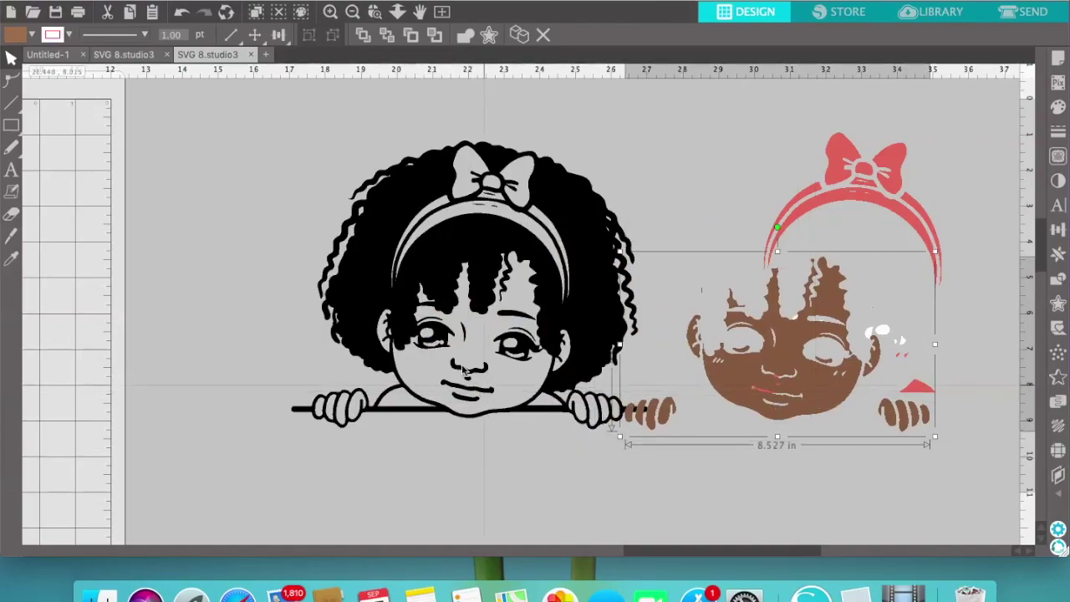
{"action": "left_click_drag", "start_coordinate": [832, 389], "coordinate": [957, 538]}
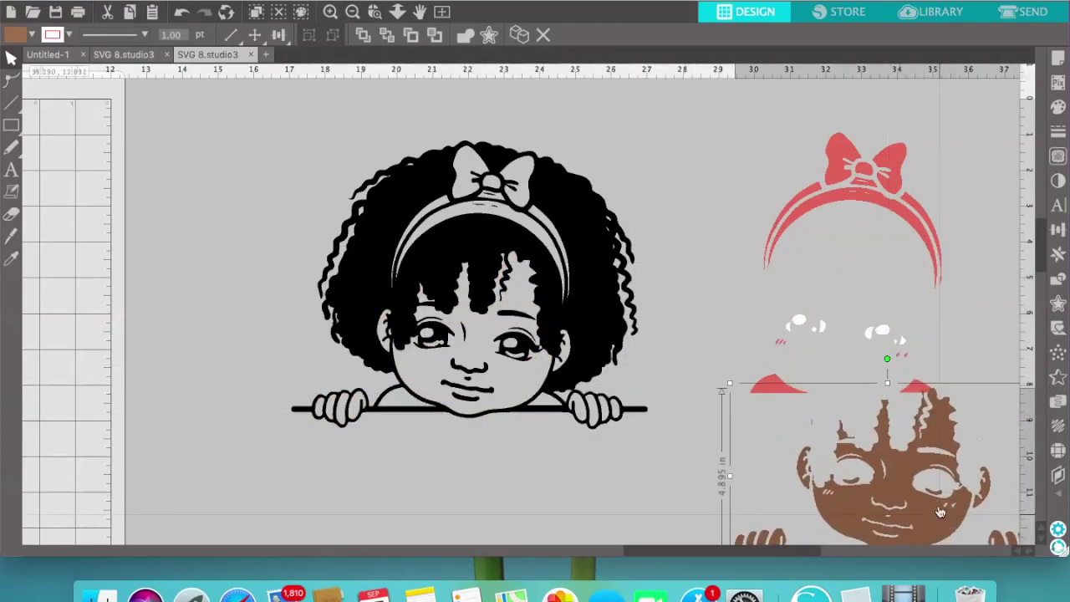
Spread the color layers beside the line-art girl, setting the white eye highlights, red pieces and brown skin layer clear of each other
{"action": "left_click_drag", "start_coordinate": [808, 320], "coordinate": [770, 114]}
{"action": "left_click", "coordinate": [817, 363]}
{"action": "left_click_drag", "start_coordinate": [818, 364], "coordinate": [840, 298]}
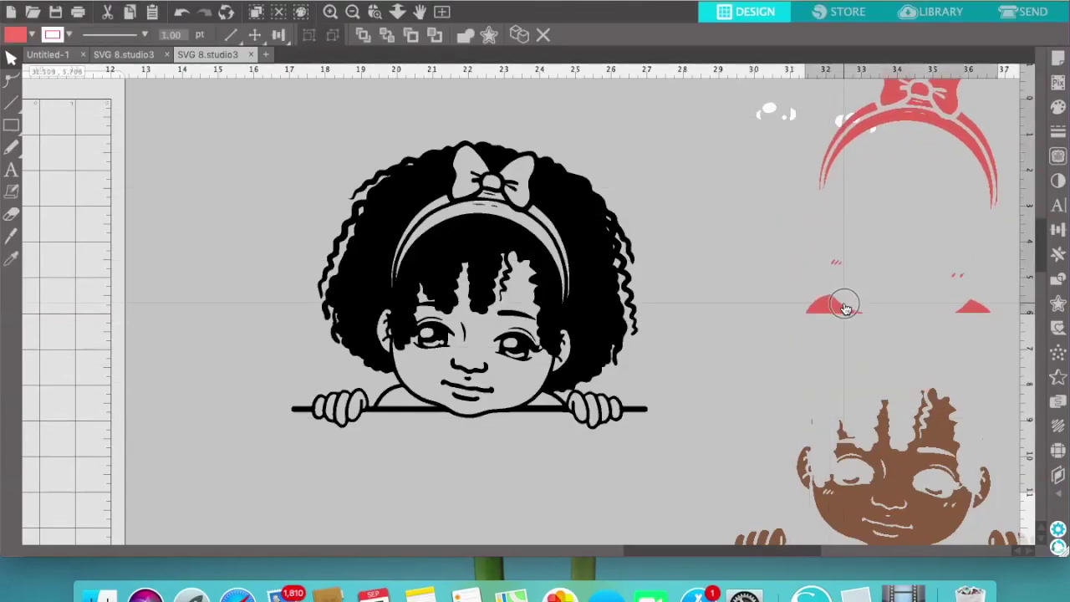
{"action": "left_click_drag", "start_coordinate": [898, 482], "coordinate": [902, 441]}
{"action": "left_click", "coordinate": [787, 302]}
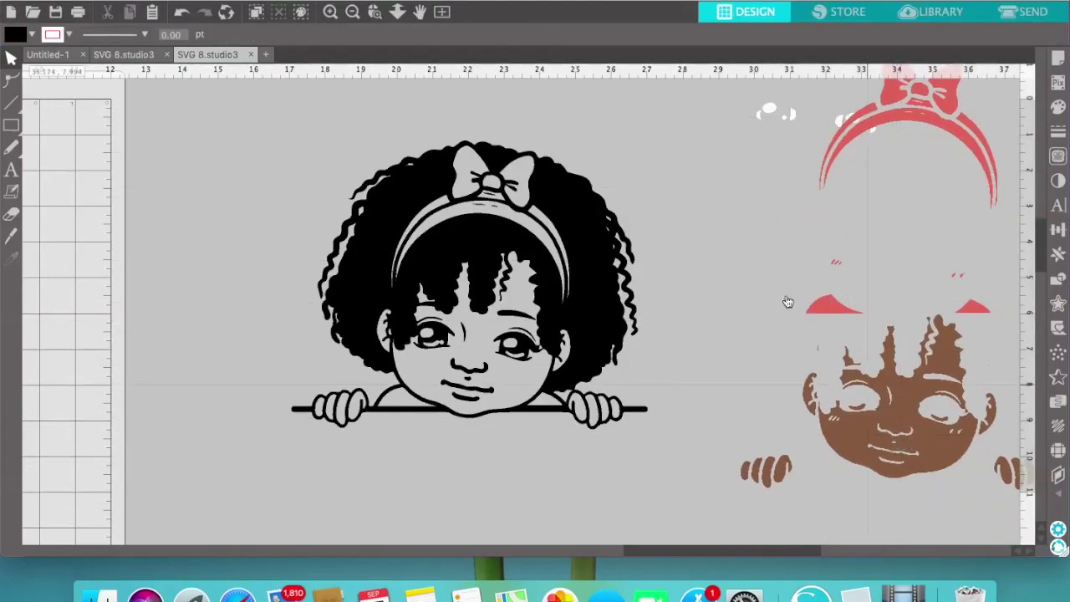
{"action": "left_click_drag", "start_coordinate": [740, 551], "coordinate": [541, 548]}
{"action": "left_click", "coordinate": [713, 551]}
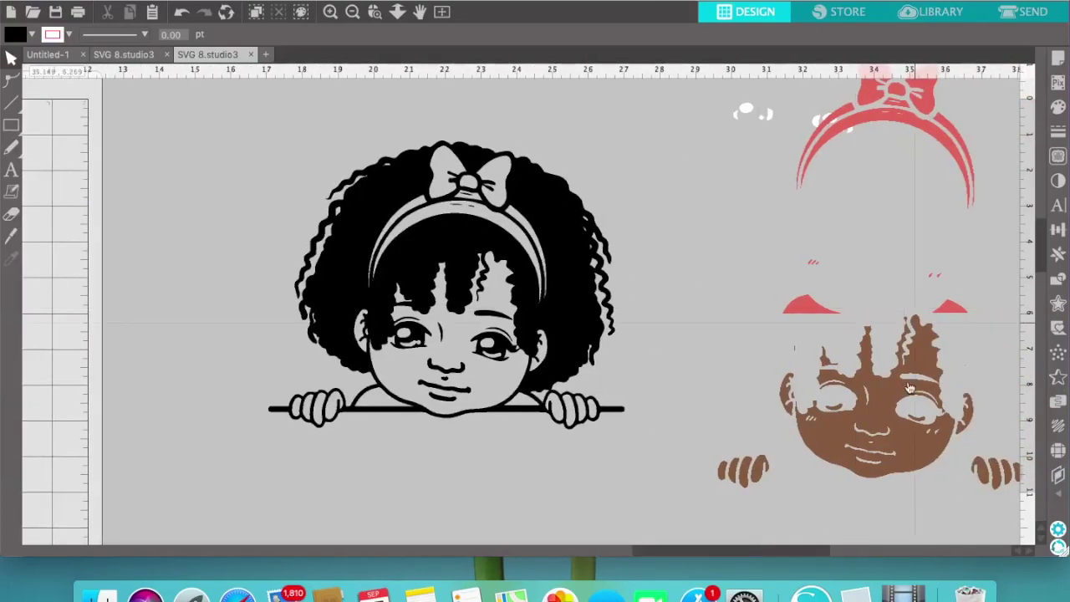
Align the brown skin, red headband and shirt, and white eye highlight layers over the line-art girl
{"action": "left_click_drag", "start_coordinate": [881, 440], "coordinate": [484, 375]}
{"action": "left_click", "coordinate": [899, 190]}
{"action": "left_click_drag", "start_coordinate": [944, 146], "coordinate": [515, 237]}
{"action": "left_click", "coordinate": [700, 214]}
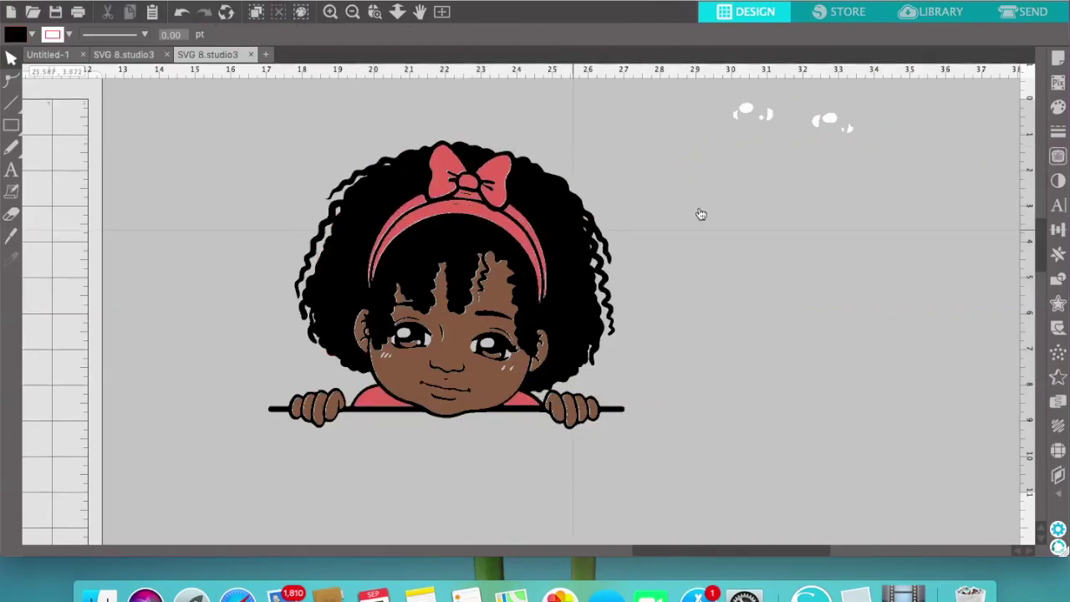
{"action": "left_click_drag", "start_coordinate": [846, 123], "coordinate": [496, 349]}
{"action": "left_click", "coordinate": [705, 286]}
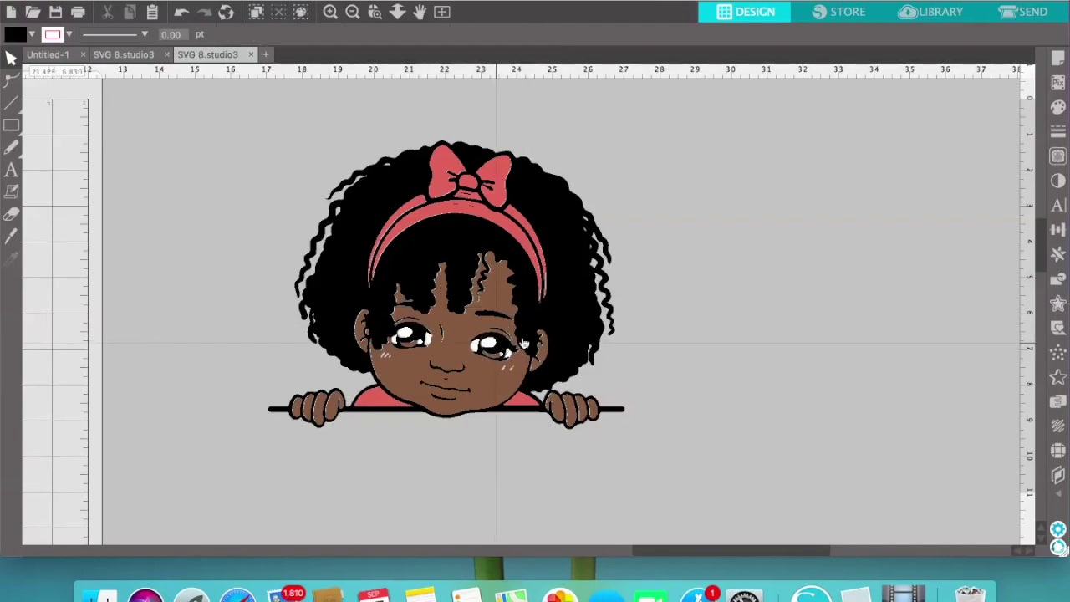
Scale the whole layered girl down to about 4.05 in wide and place it on the page beside the "What you Making?" text
{"action": "left_click_drag", "start_coordinate": [427, 173], "coordinate": [705, 473]}
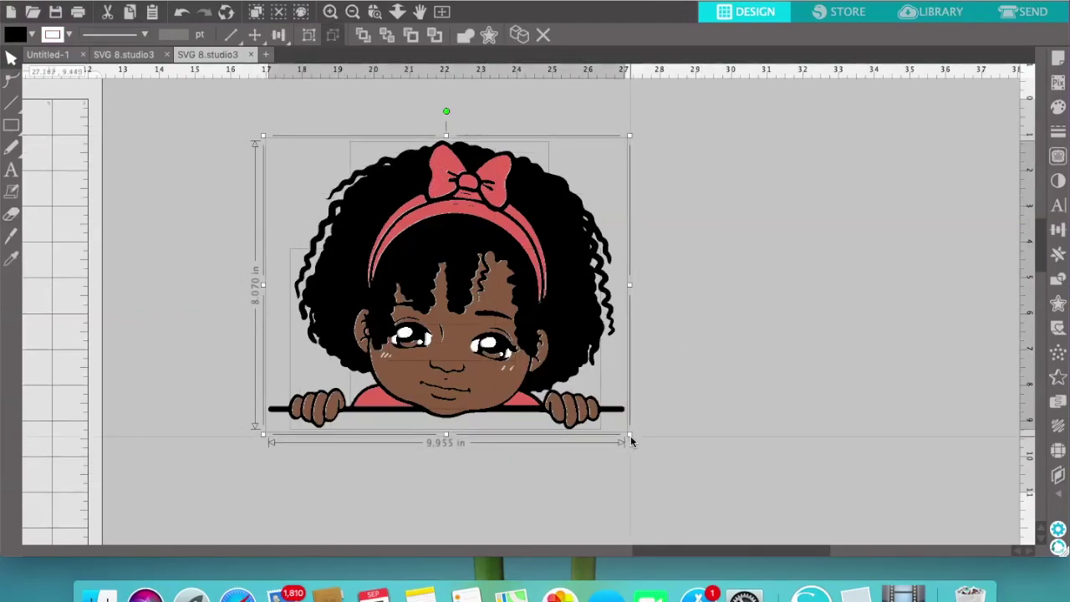
{"action": "left_click_drag", "start_coordinate": [631, 436], "coordinate": [511, 276]}
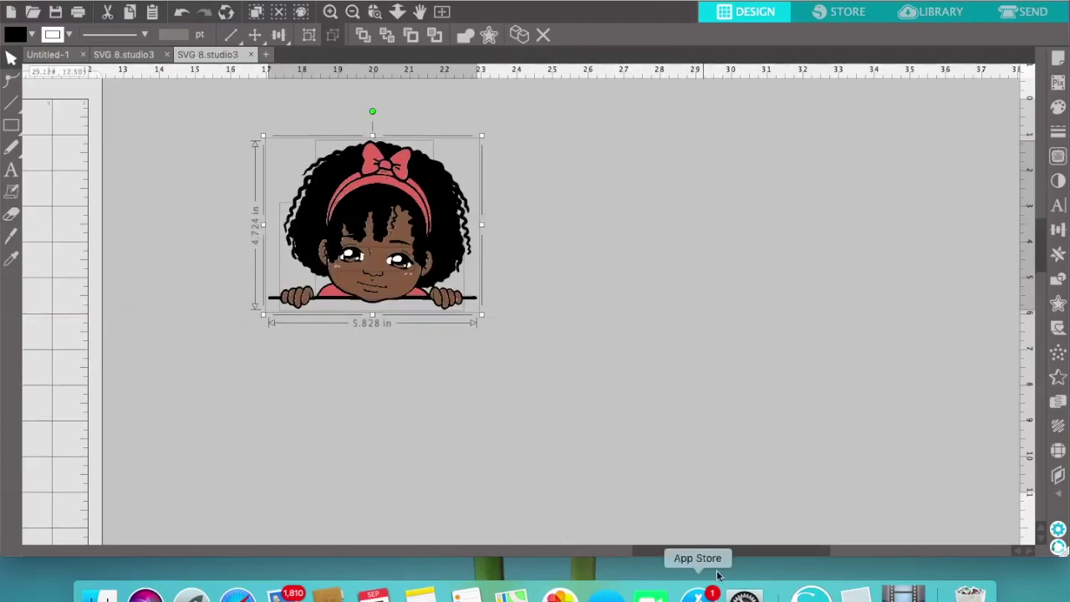
{"action": "left_click_drag", "start_coordinate": [733, 551], "coordinate": [552, 548]}
{"action": "left_click_drag", "start_coordinate": [672, 112], "coordinate": [924, 338]}
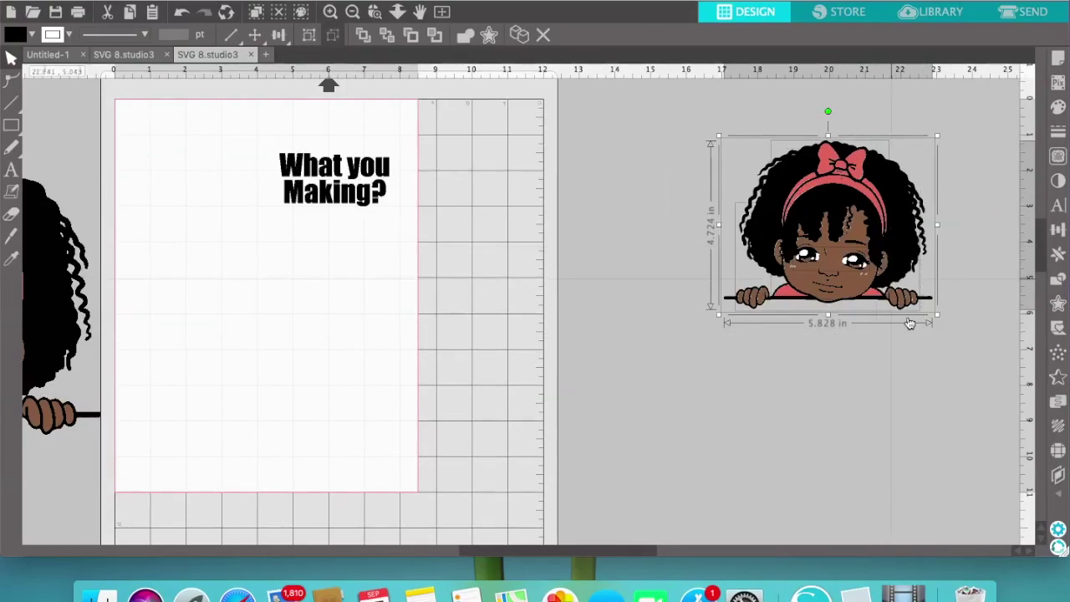
{"action": "left_click_drag", "start_coordinate": [861, 255], "coordinate": [268, 214]}
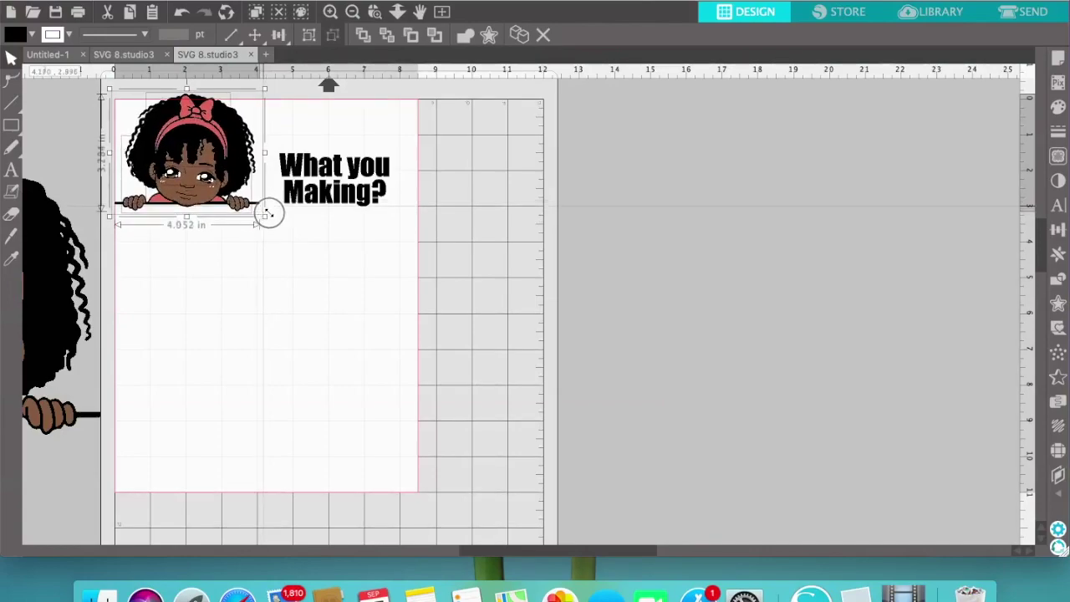
{"action": "left_click_drag", "start_coordinate": [211, 179], "coordinate": [224, 196]}
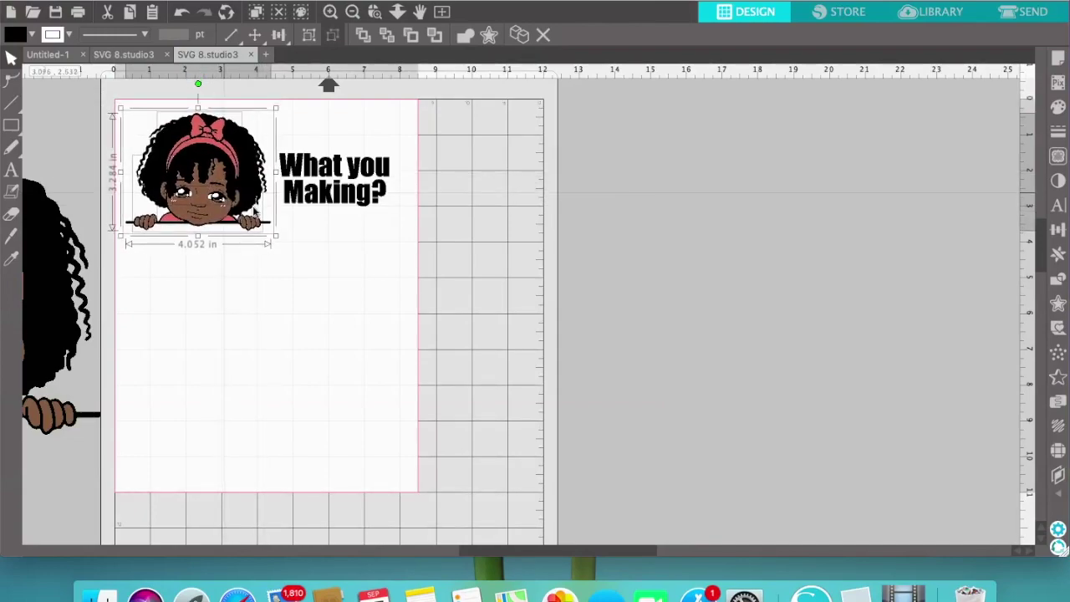
Pull the red, brown and white layers off the small girl into the empty area outside the mat, leaving the black line art
{"action": "left_click", "coordinate": [389, 229]}
{"action": "left_click_drag", "start_coordinate": [213, 144], "coordinate": [828, 177]}
{"action": "left_click_drag", "start_coordinate": [213, 219], "coordinate": [695, 164]}
{"action": "left_click_drag", "start_coordinate": [183, 199], "coordinate": [686, 189]}
{"action": "left_click", "coordinate": [522, 248]}
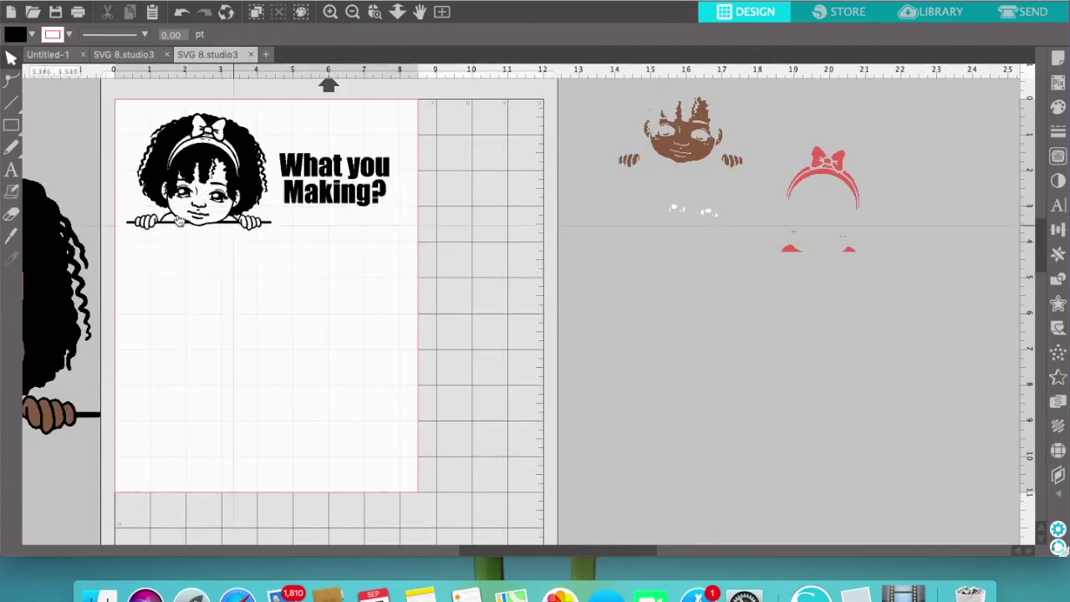
Check for stray pieces beneath the line-art girl, reposition it at the top of the page, and nudge the "What you Making?" text beside it
{"action": "left_click_drag", "start_coordinate": [250, 191], "coordinate": [253, 371]}
{"action": "left_click", "coordinate": [188, 165]}
{"action": "left_click_drag", "start_coordinate": [143, 120], "coordinate": [250, 275]}
{"action": "left_click_drag", "start_coordinate": [213, 353], "coordinate": [217, 178]}
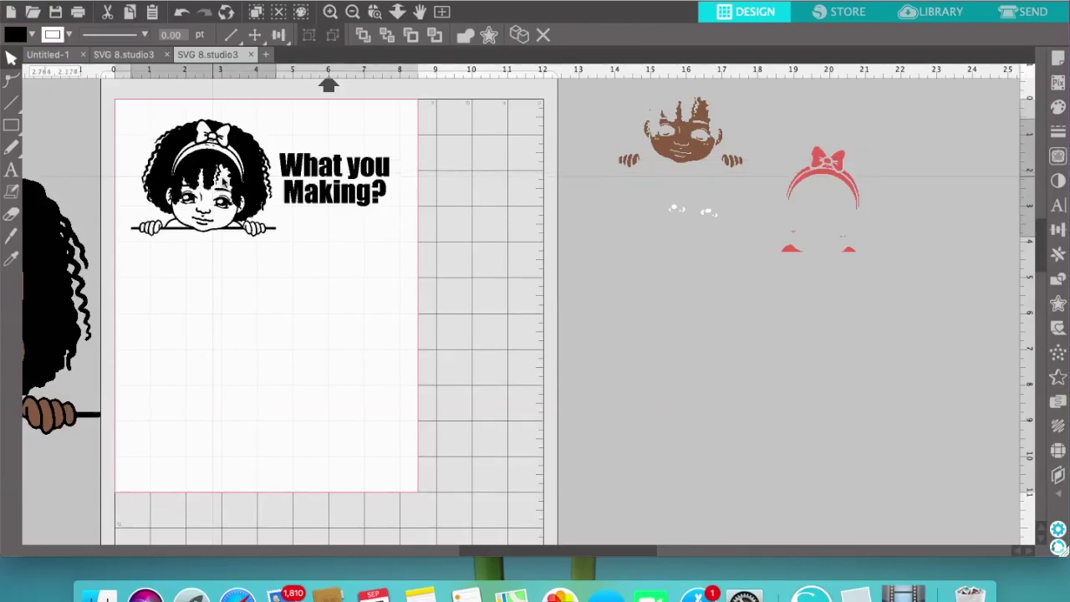
{"action": "left_click", "coordinate": [339, 209]}
{"action": "left_click", "coordinate": [342, 231]}
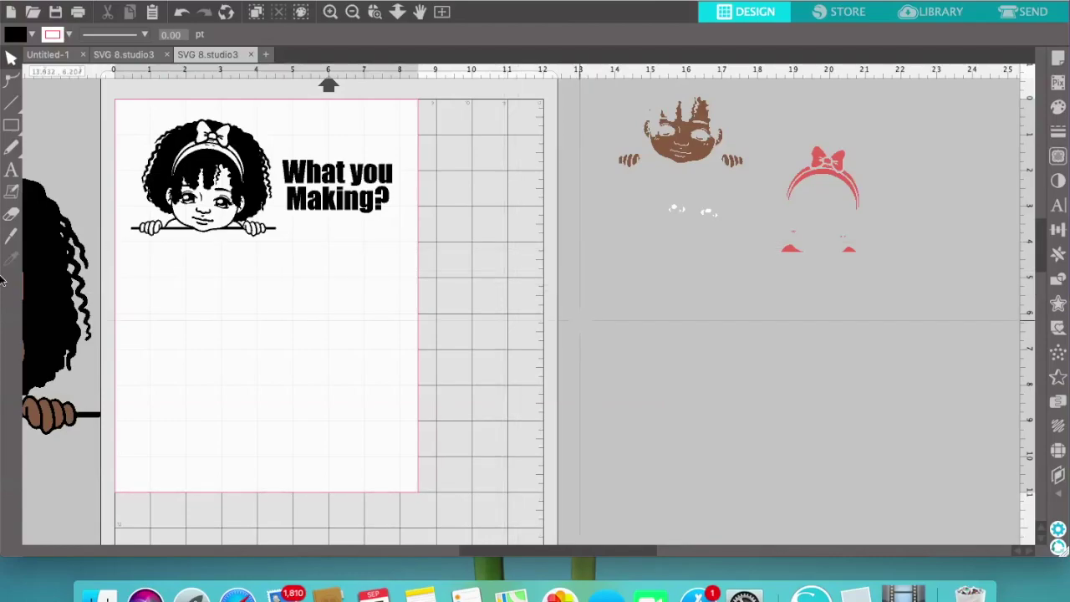
Preview the girl and text cut lines in the send workspace and return to the design workspace
{"action": "left_click_drag", "start_coordinate": [45, 279], "coordinate": [9, 275]}
{"action": "left_click", "coordinate": [472, 329]}
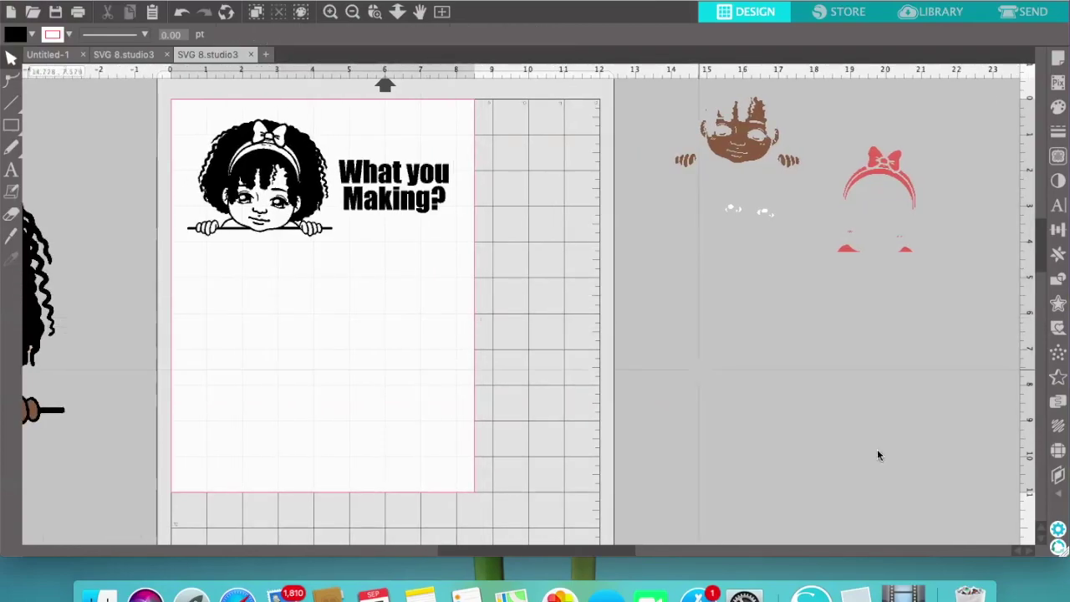
{"action": "left_click", "coordinate": [1035, 11]}
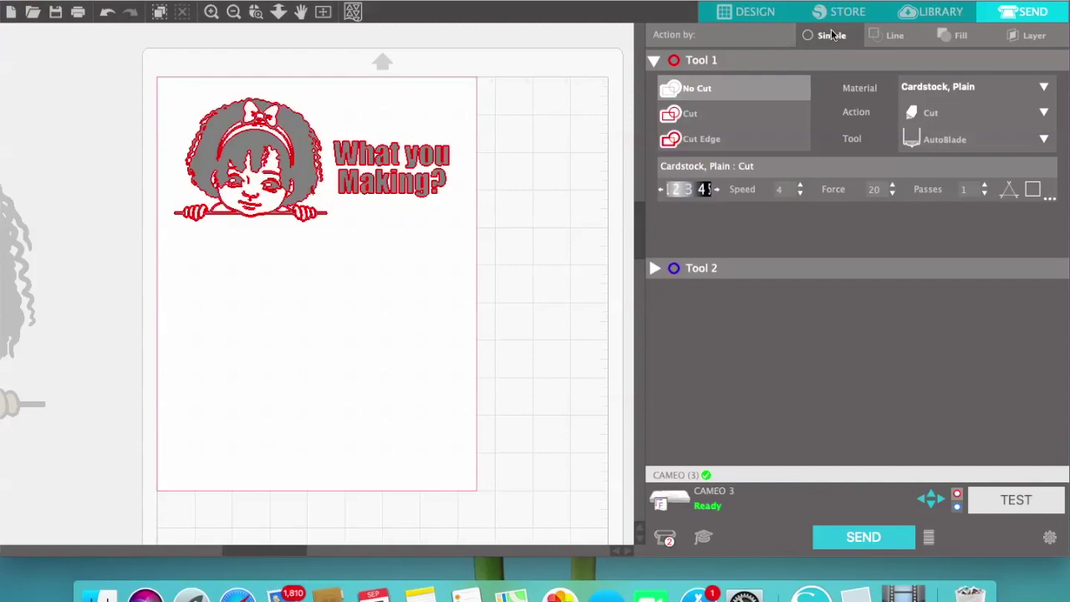
{"action": "left_click", "coordinate": [746, 12]}
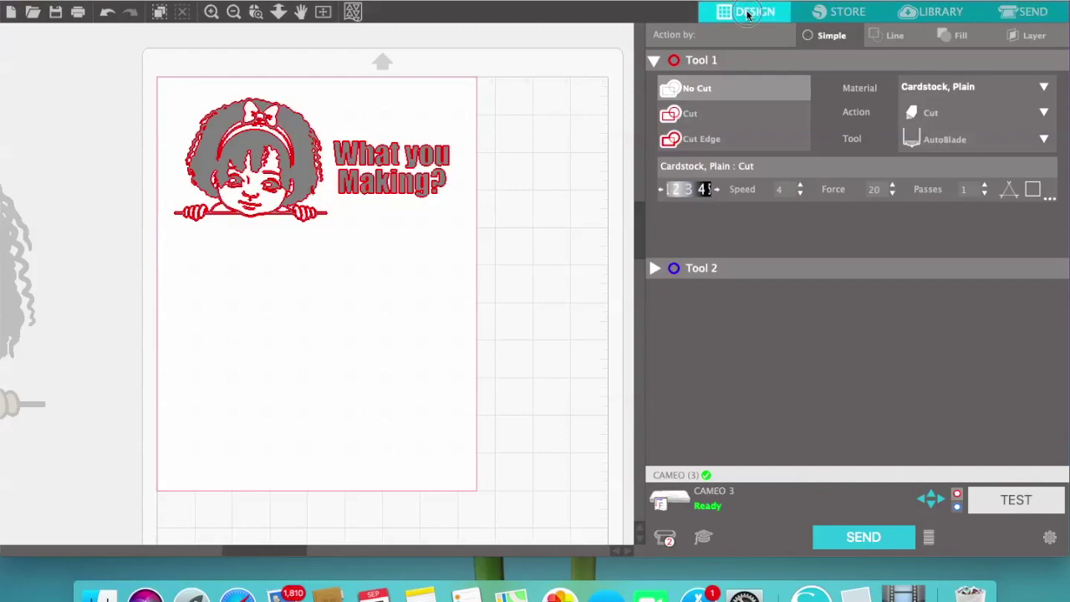
Draw a rectangle about 8.09 by 4.12 in around the girl and text, and make its fill transparent
{"action": "left_click", "coordinate": [14, 127]}
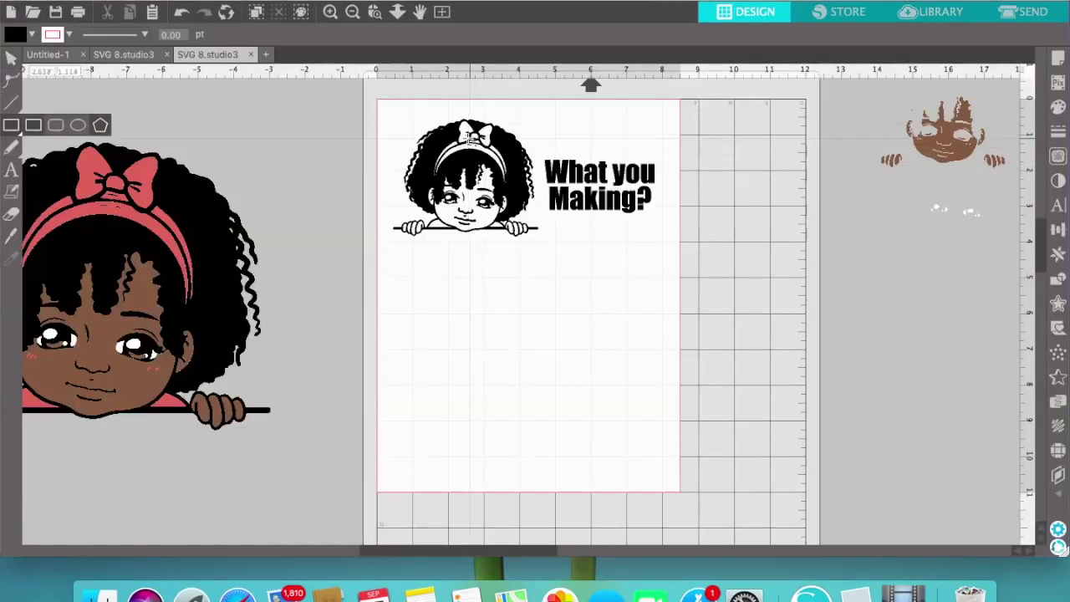
{"action": "left_click_drag", "start_coordinate": [382, 112], "coordinate": [671, 259]}
{"action": "left_click", "coordinate": [31, 34]}
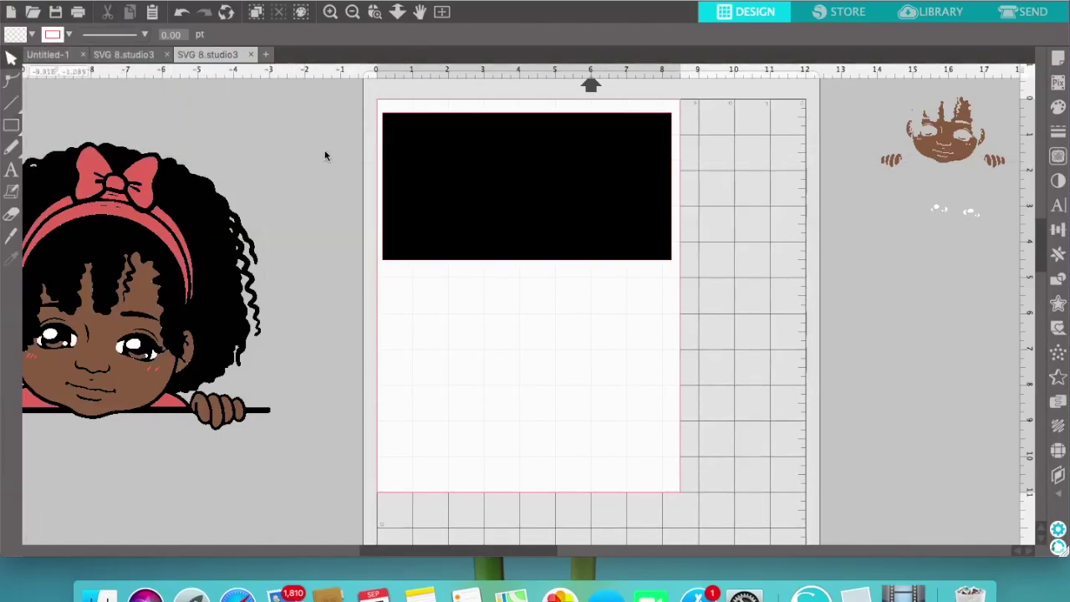
{"action": "left_click", "coordinate": [444, 191]}
{"action": "left_click", "coordinate": [32, 34]}
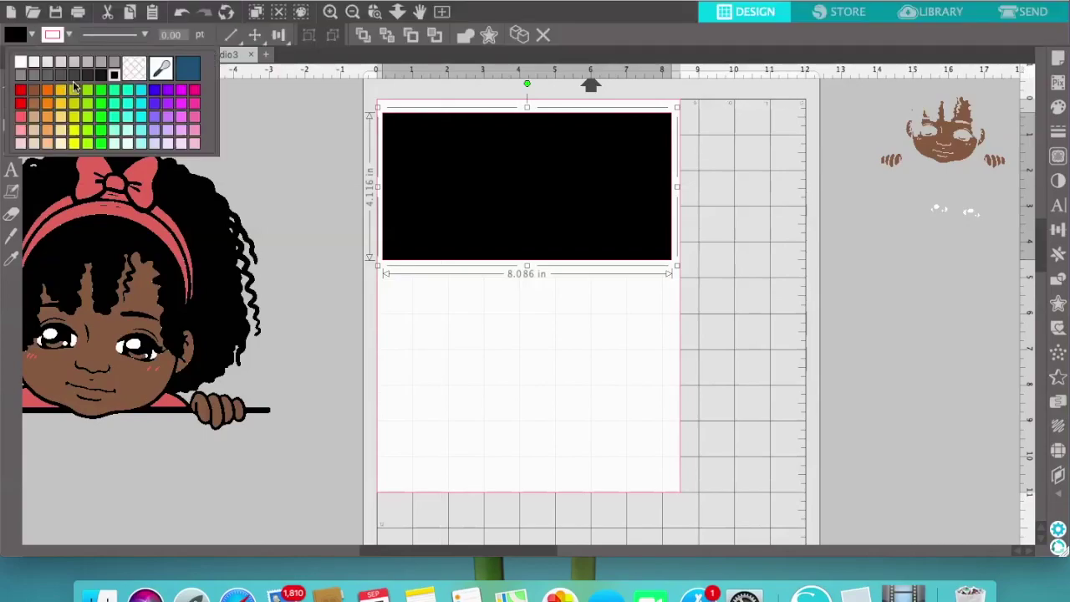
{"action": "left_click", "coordinate": [131, 72]}
{"action": "left_click", "coordinate": [621, 270]}
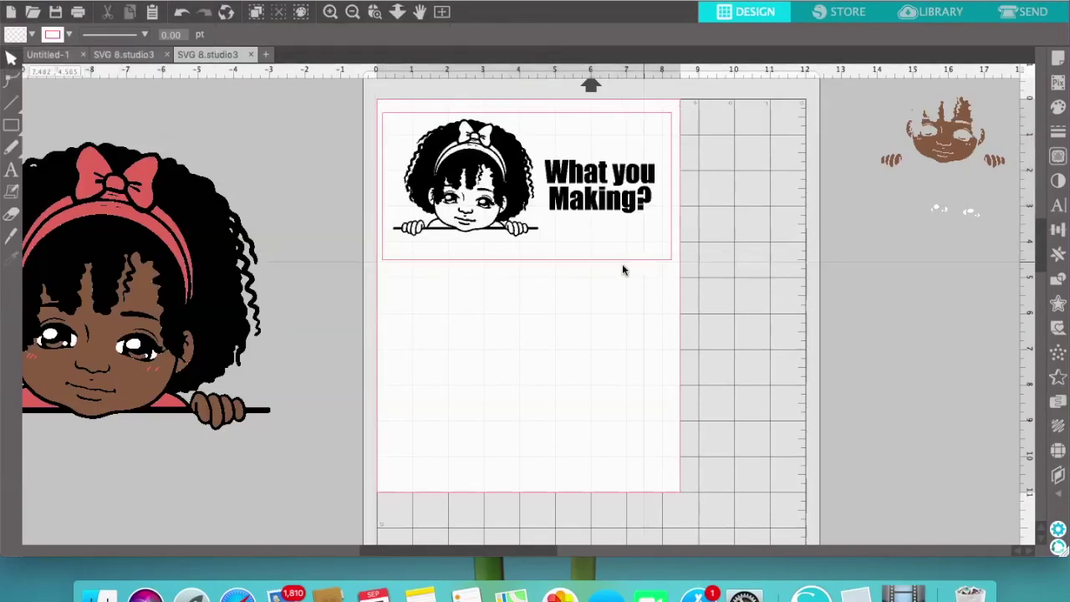
Shrink the rectangle to about 3.55 in tall and pull its right edge in closer to the text
{"action": "left_click", "coordinate": [613, 268]}
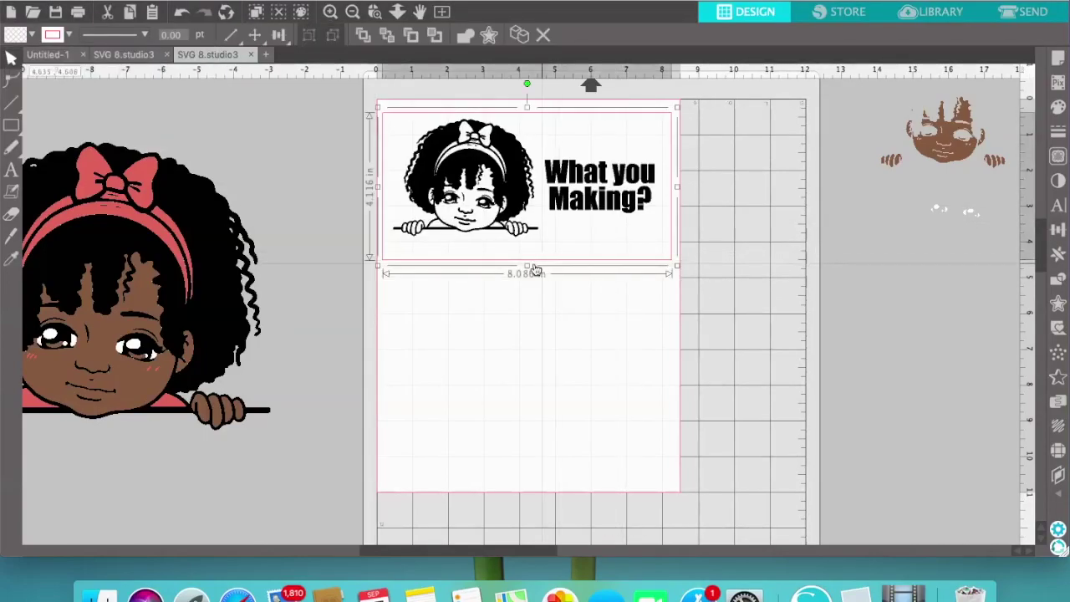
{"action": "left_click_drag", "start_coordinate": [527, 266], "coordinate": [527, 245]}
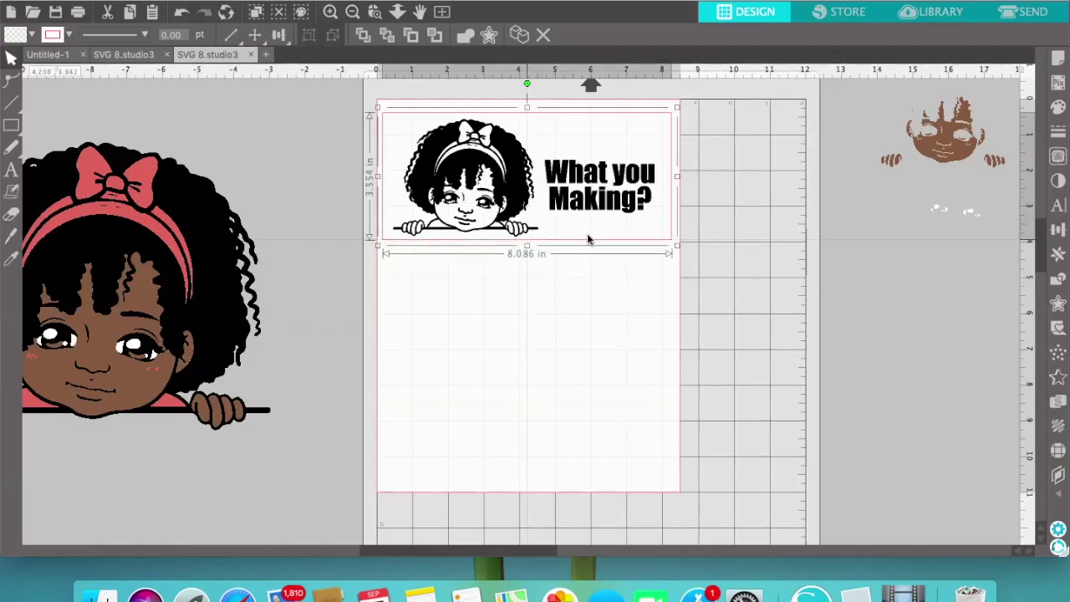
{"action": "left_click_drag", "start_coordinate": [677, 177], "coordinate": [666, 177]}
{"action": "left_click", "coordinate": [521, 109]}
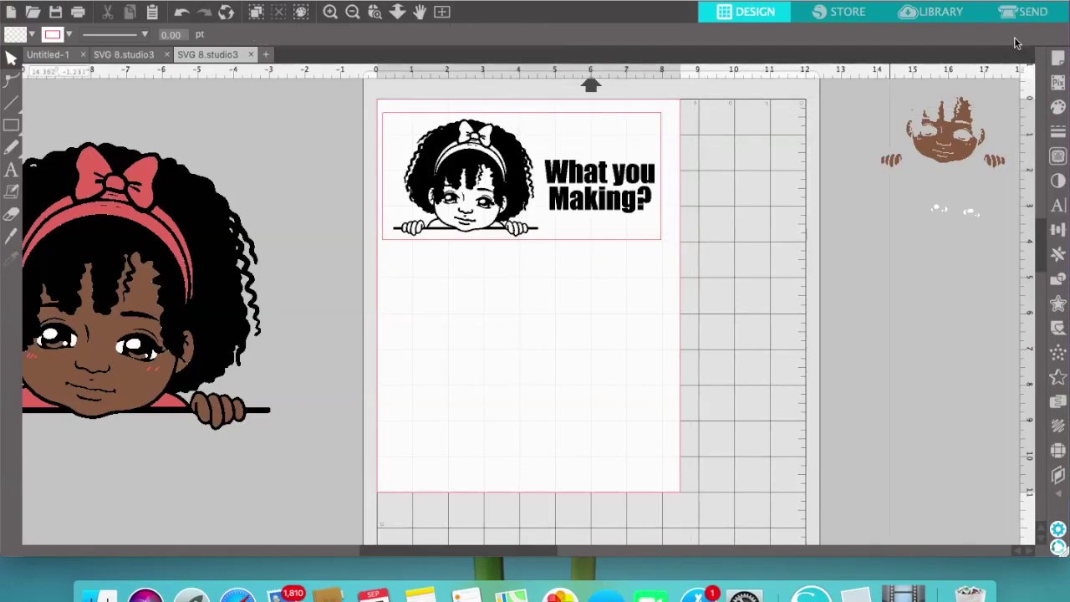
Set the design to Cut with Vinyl, Matte as the material, and send the job to the CAMEO 3
{"action": "left_click", "coordinate": [1033, 12]}
{"action": "left_click", "coordinate": [689, 113]}
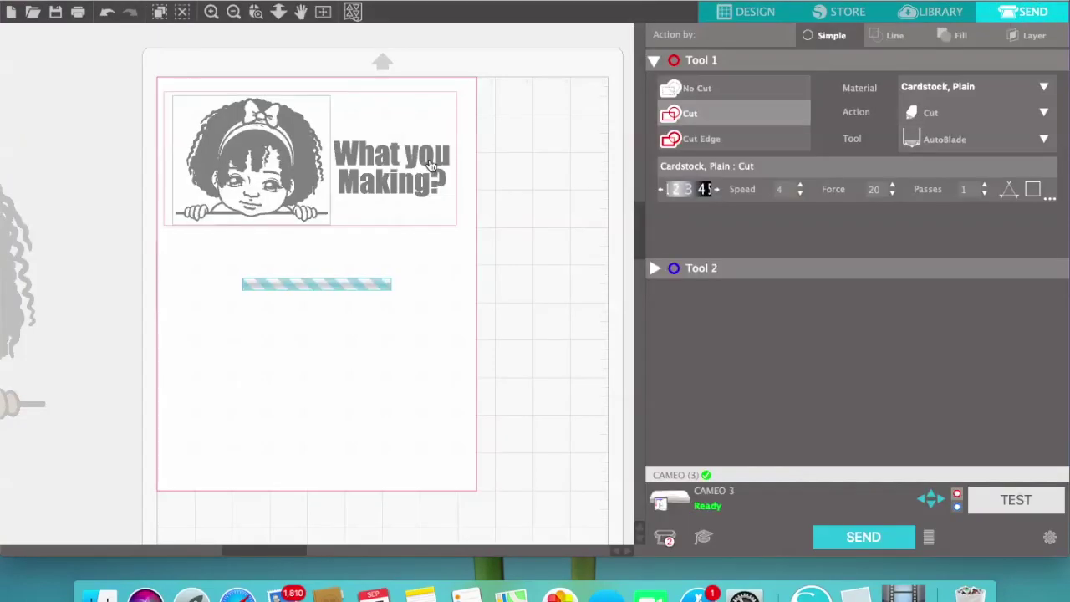
{"action": "left_click", "coordinate": [1045, 87]}
{"action": "scroll", "coordinate": [978, 282], "scroll_direction": "down", "scroll_amount": 5}
{"action": "scroll", "coordinate": [978, 282], "scroll_direction": "down", "scroll_amount": 5}
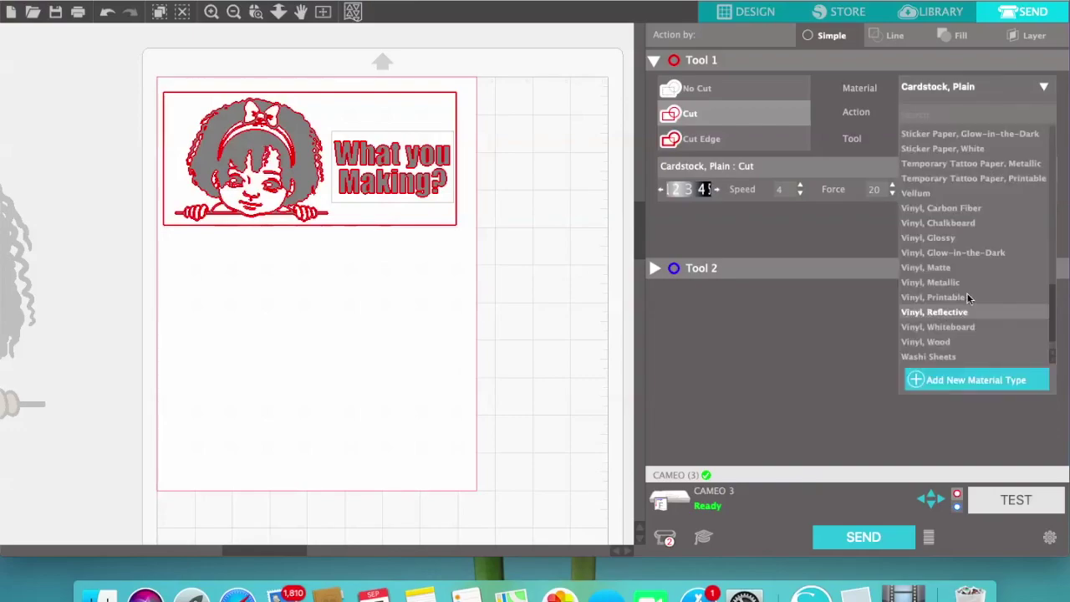
{"action": "left_click", "coordinate": [969, 269]}
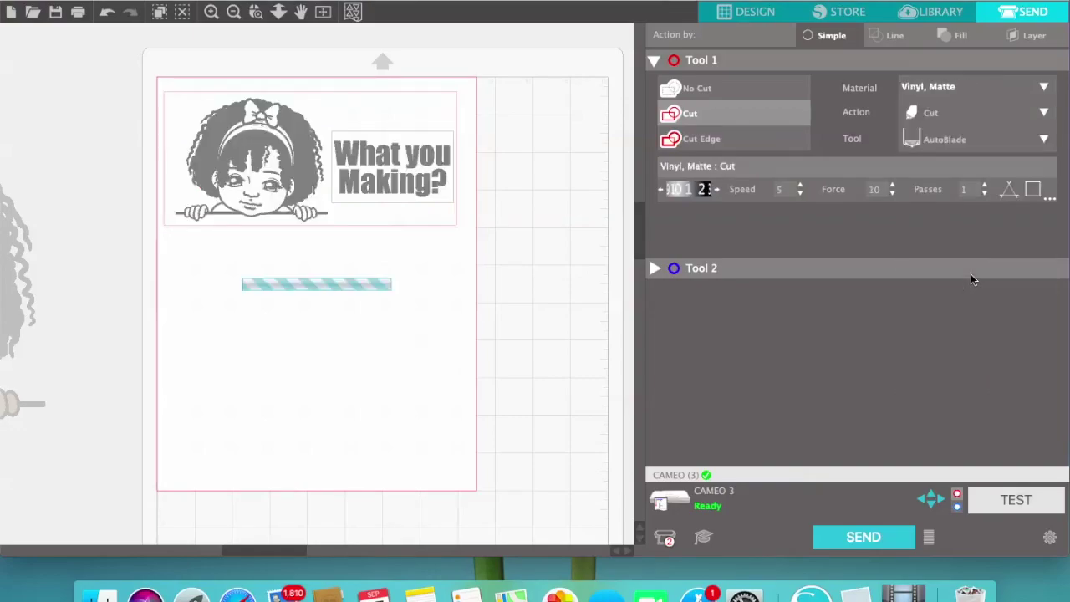
{"action": "left_click", "coordinate": [868, 539]}
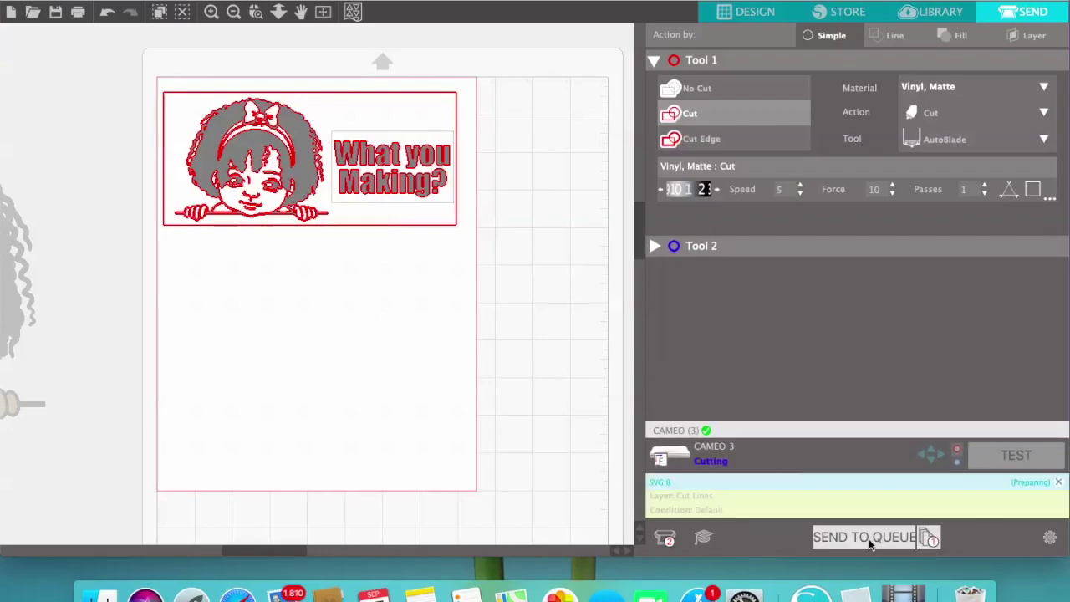